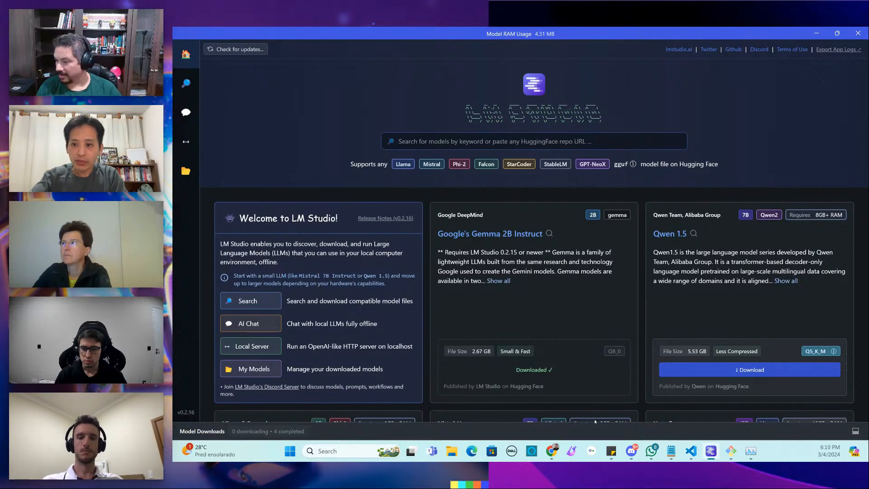
Switch to Chrome to view the LM Studio website's home page, and return to the LM Studio application
mouse_move(551, 451)
click(551, 410)
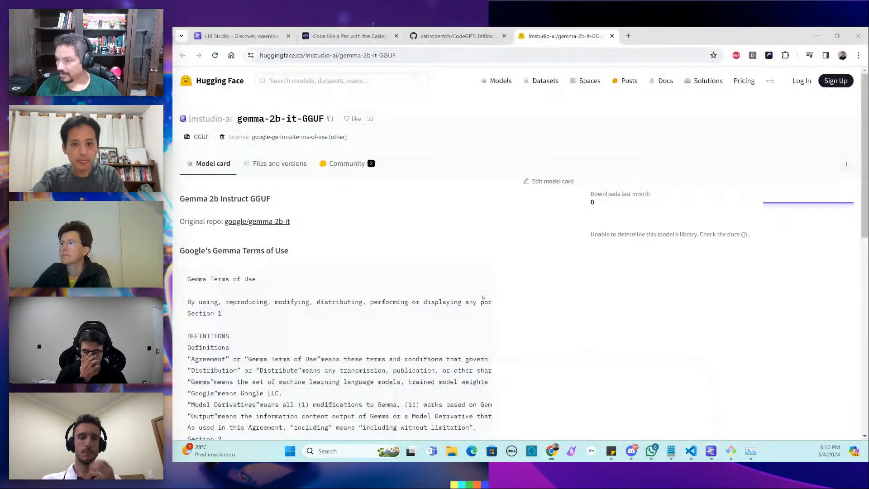
click(253, 35)
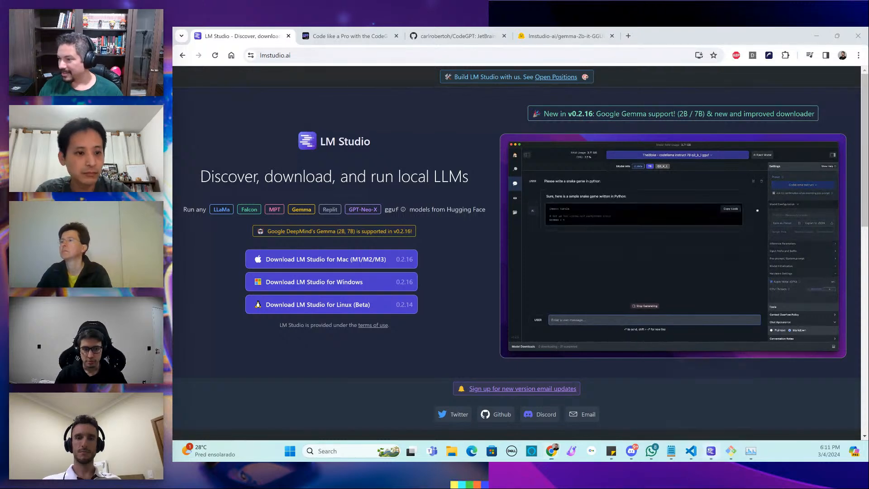
click(711, 451)
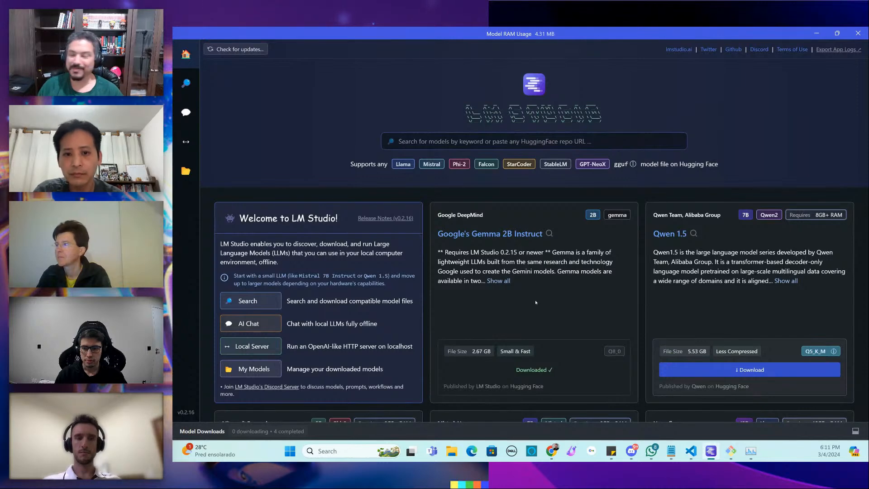
click(529, 141)
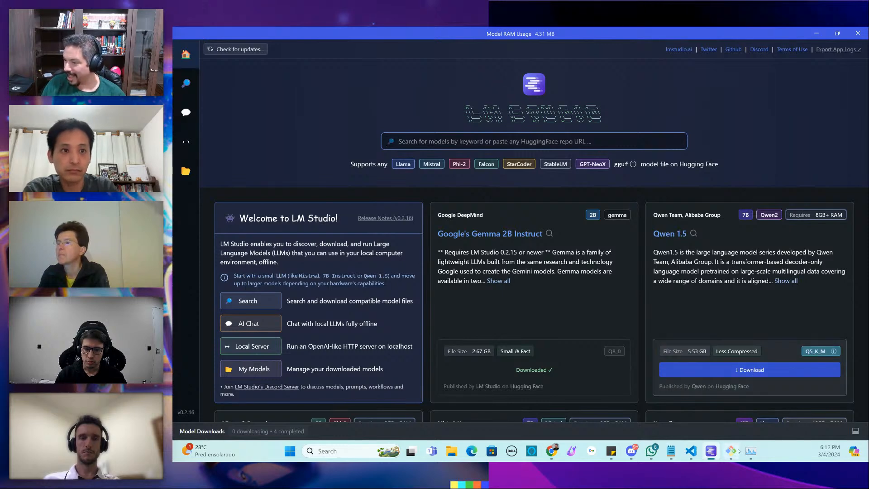
Expand the model downloads list to review the completed downloads, and close it
drag(632, 423, 636, 267)
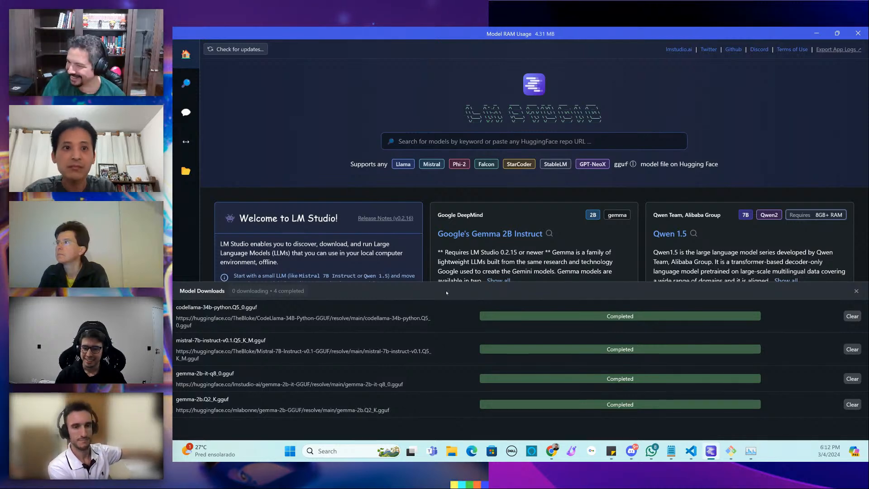
mouse_move(441, 291)
mouse_down()
mouse_move(441, 380)
mouse_move(447, 281)
mouse_up()
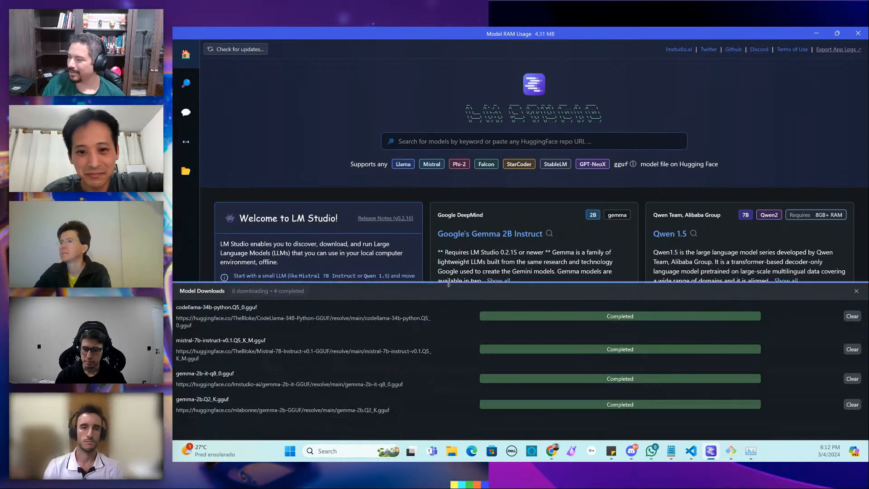
mouse_move(449, 291)
mouse_down()
mouse_move(447, 410)
mouse_move(447, 282)
mouse_up()
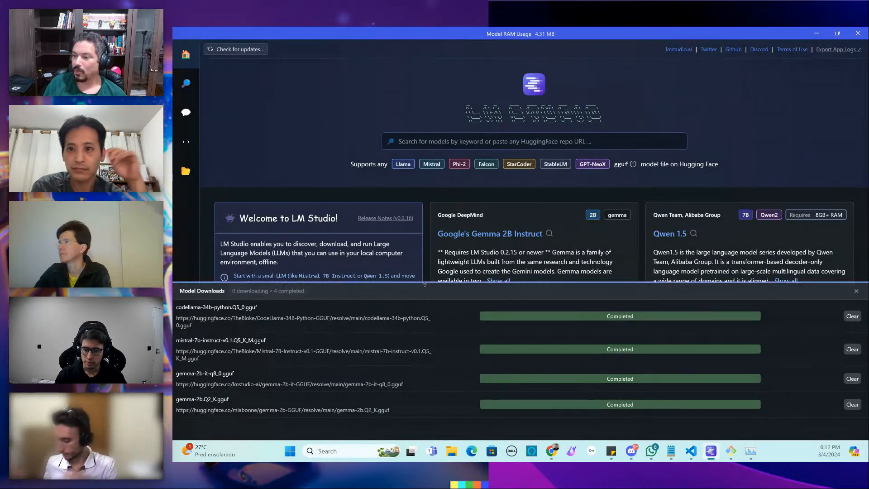
drag(424, 282, 424, 361)
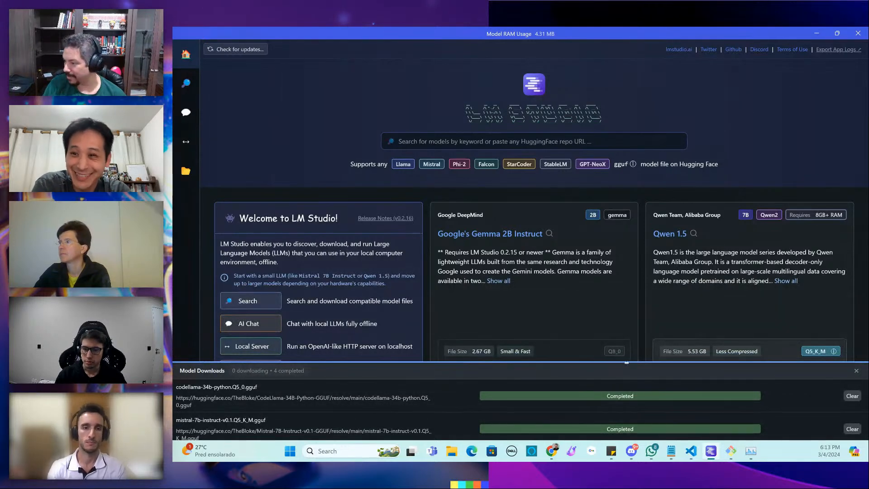
click(856, 371)
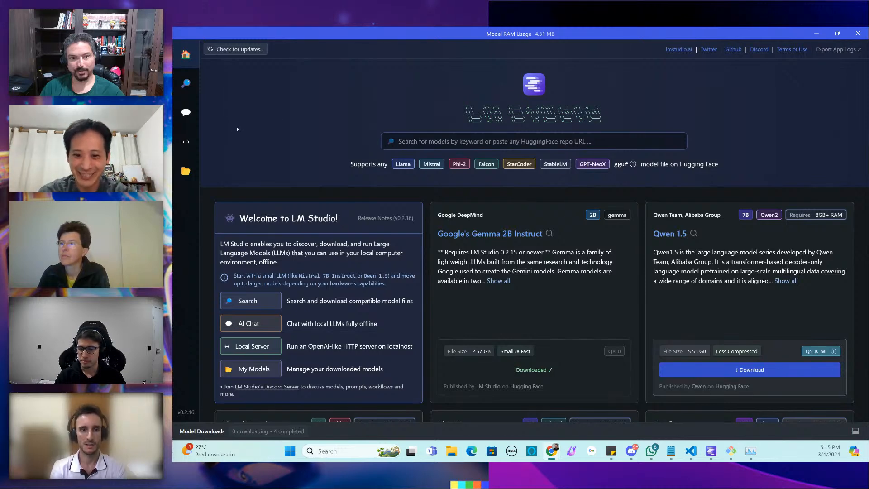
Start a new AI chat and look over the downloaded models available to load
click(184, 112)
click(184, 112)
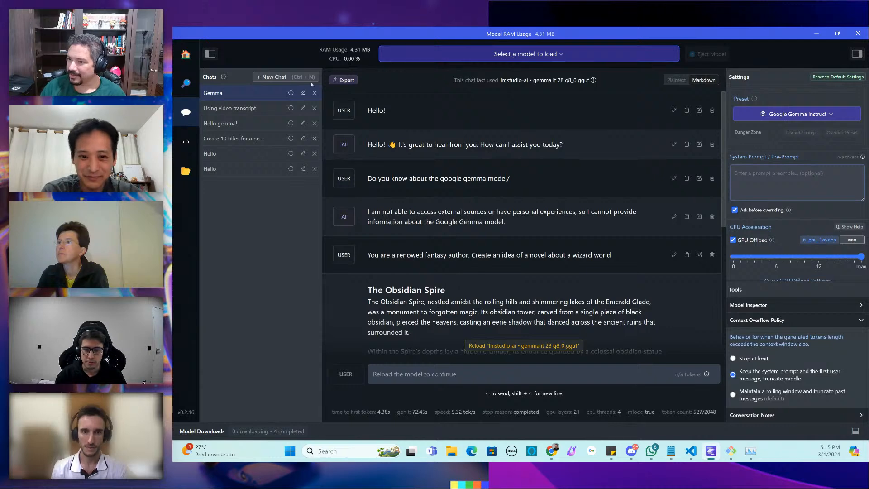
click(273, 77)
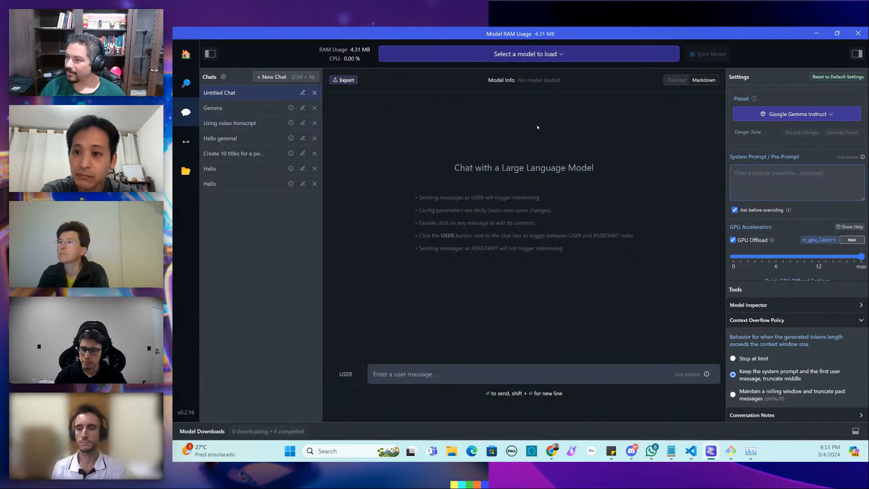
click(567, 53)
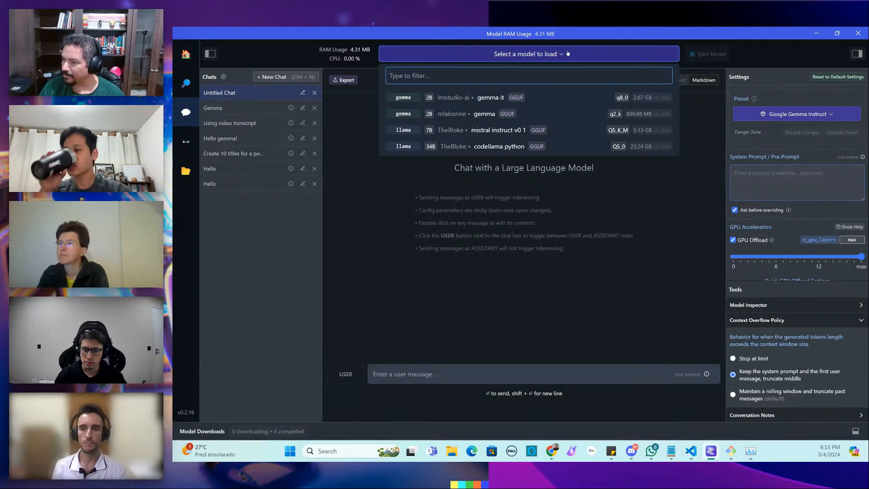
click(761, 60)
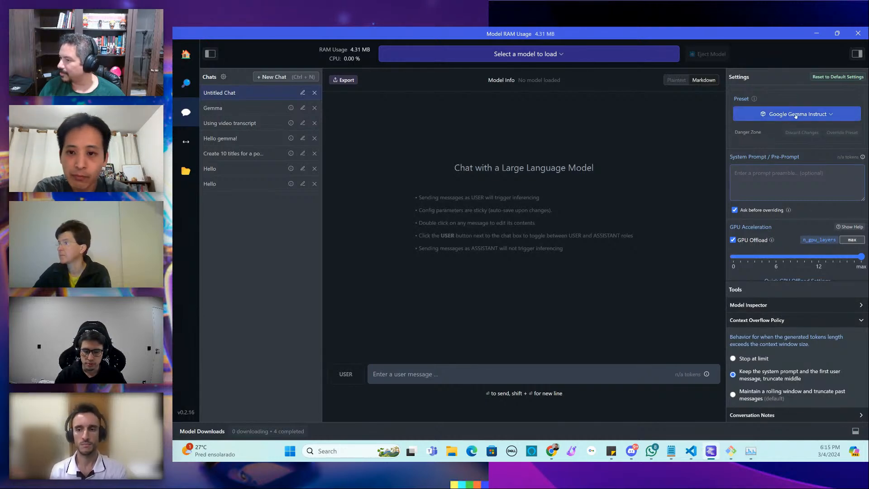
Read the explanation of presets and look through the available presets, keeping Google Gemma Instruct
mouse_move(739, 100)
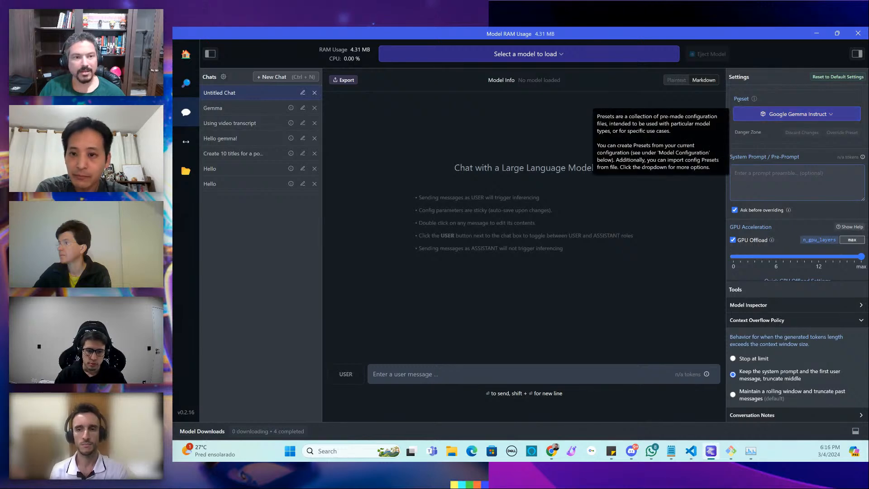
click(796, 115)
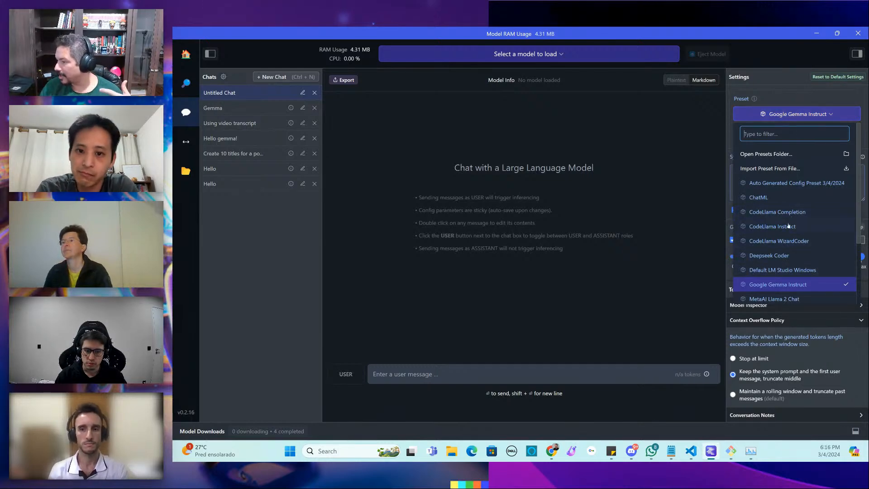
scroll(788, 225, down, 2)
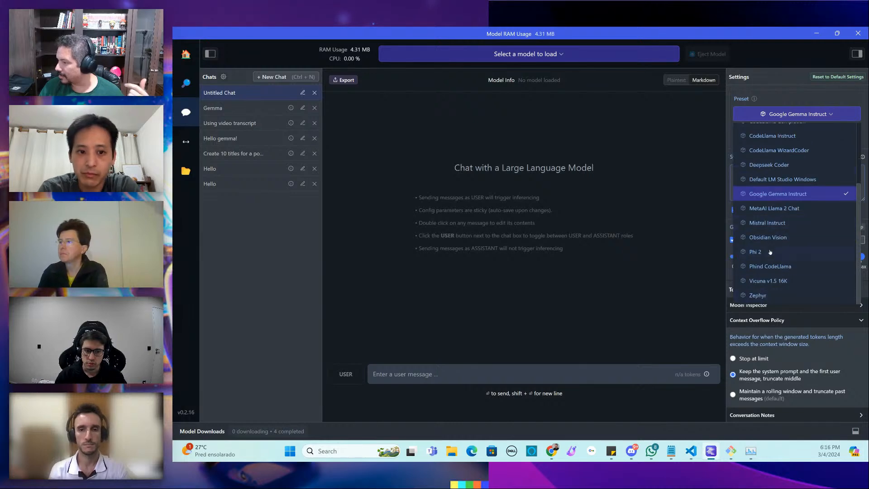
click(829, 115)
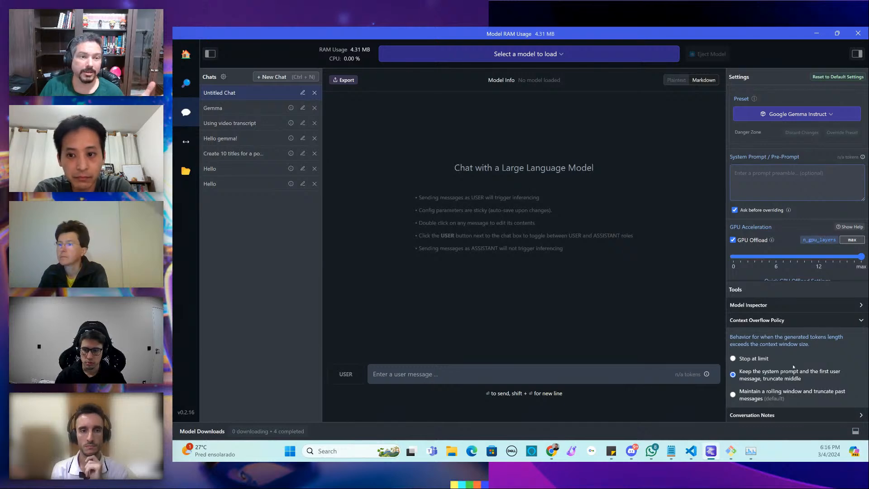
Collapse the Context Overflow Policy section and load the lmstudio-ai gemma it 2B q8_0 model
click(860, 321)
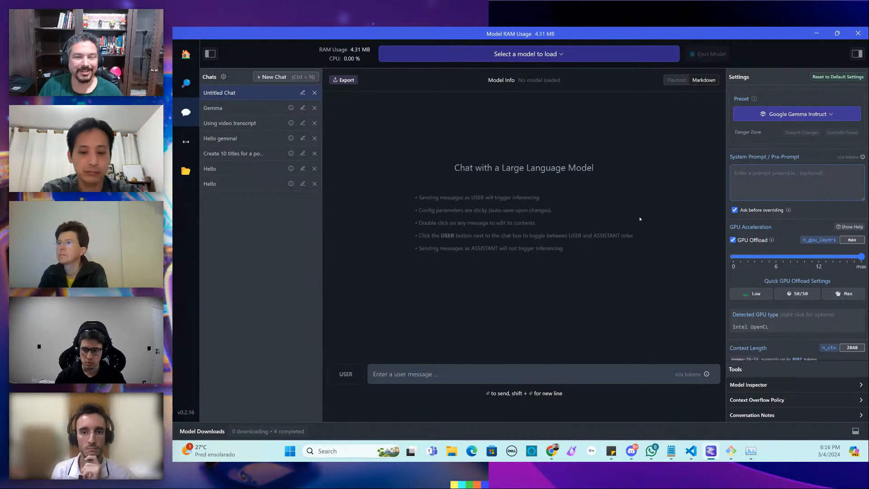
click(561, 54)
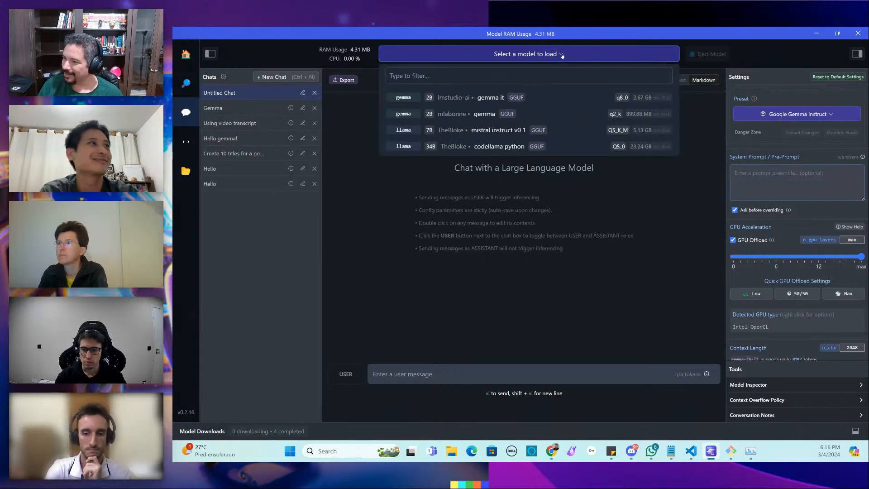
click(557, 97)
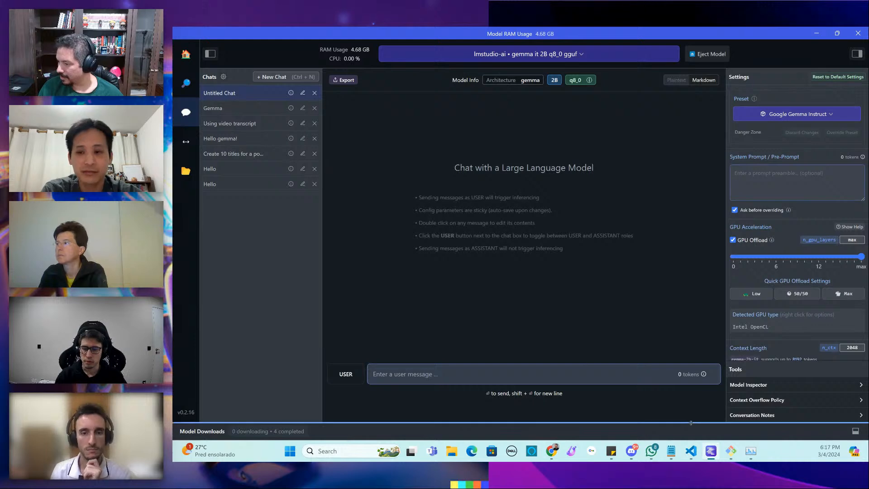
Check the CPU and memory performance graphs in Task Manager, and return to LM Studio
click(751, 451)
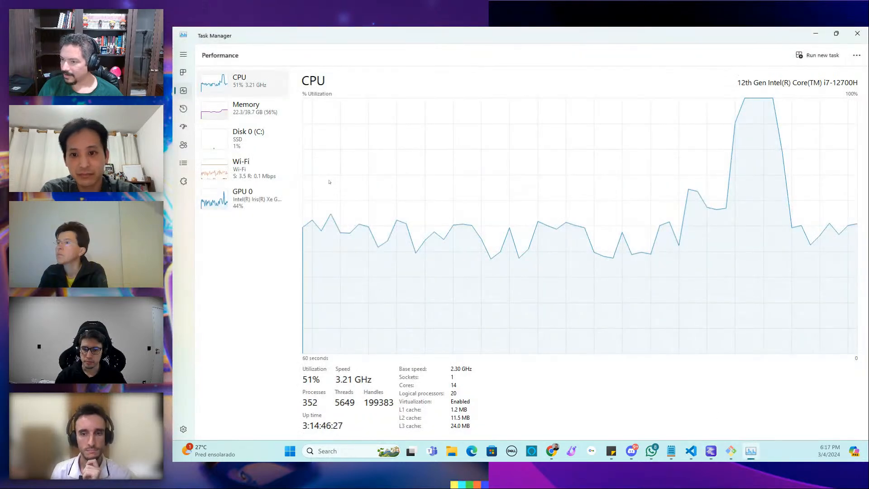
click(254, 110)
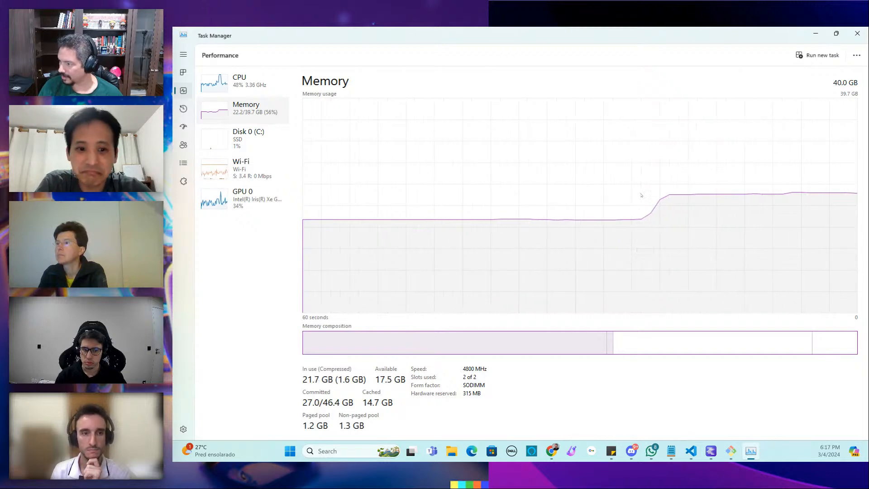
click(262, 85)
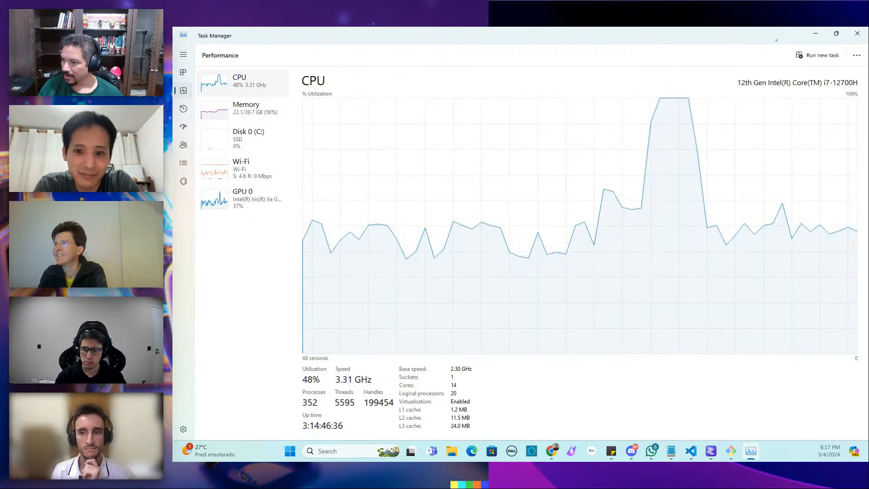
key(alt+Tab)
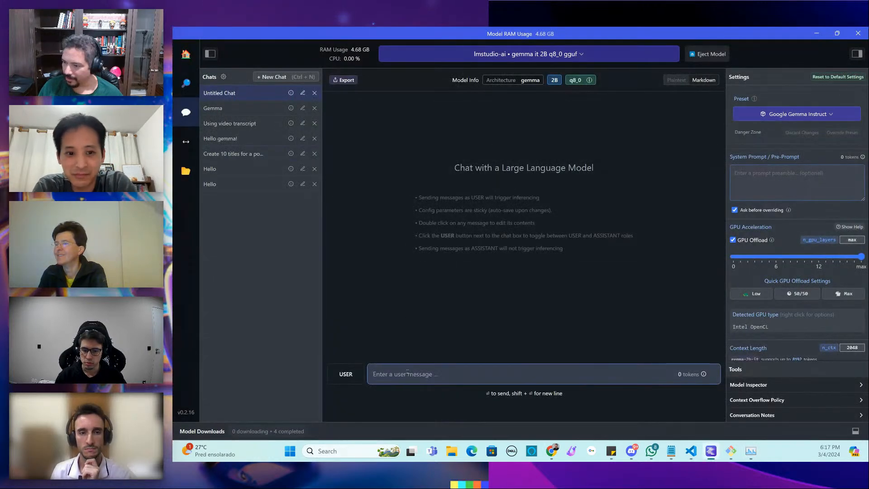
Send the model the message "Hi Gemma! How are you?"
text(Hi Gemm)
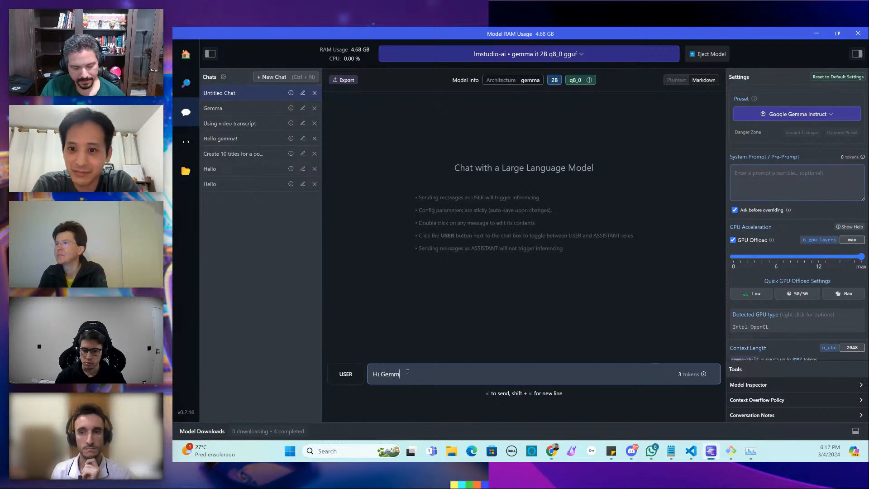
text(a! How )
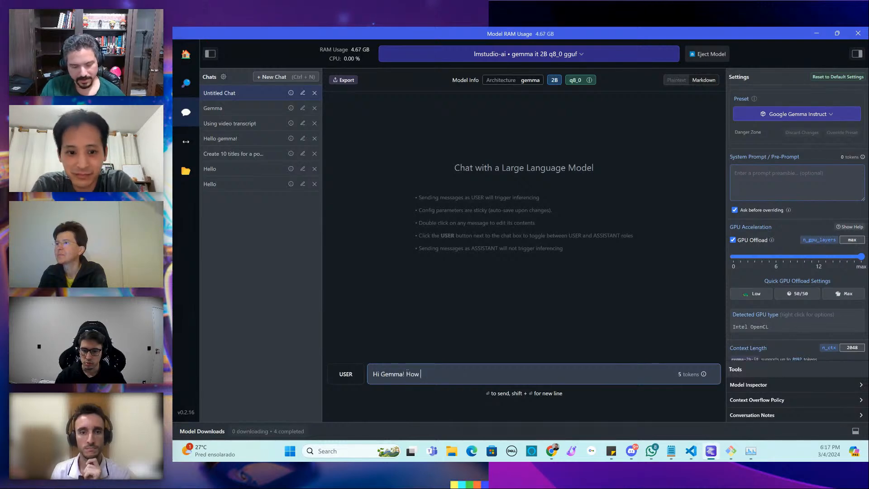
text(are you?)
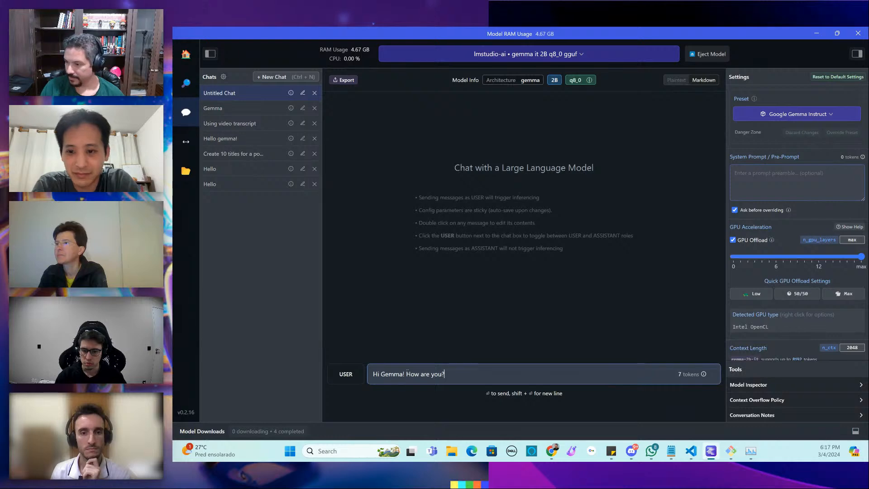
key(Return)
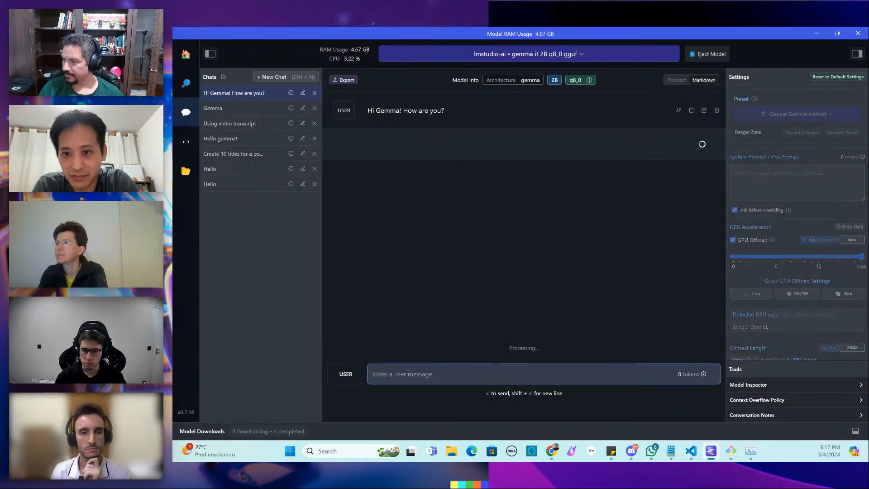
Examine the CPU and GPU performance graphs in Task Manager for the response's load, and return to LM Studio
mouse_move(751, 453)
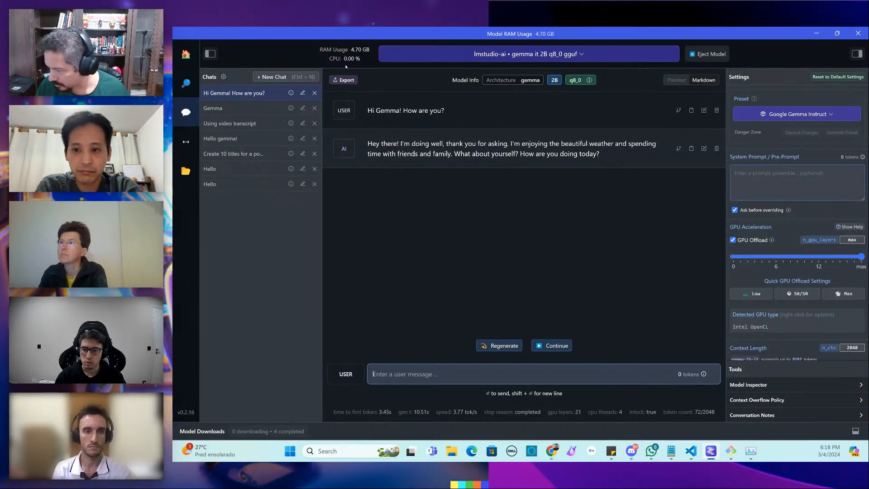
click(751, 451)
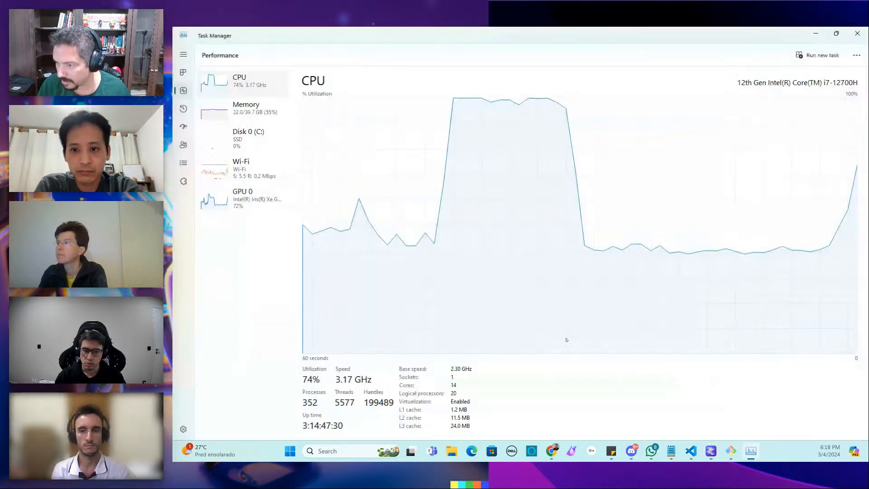
click(253, 199)
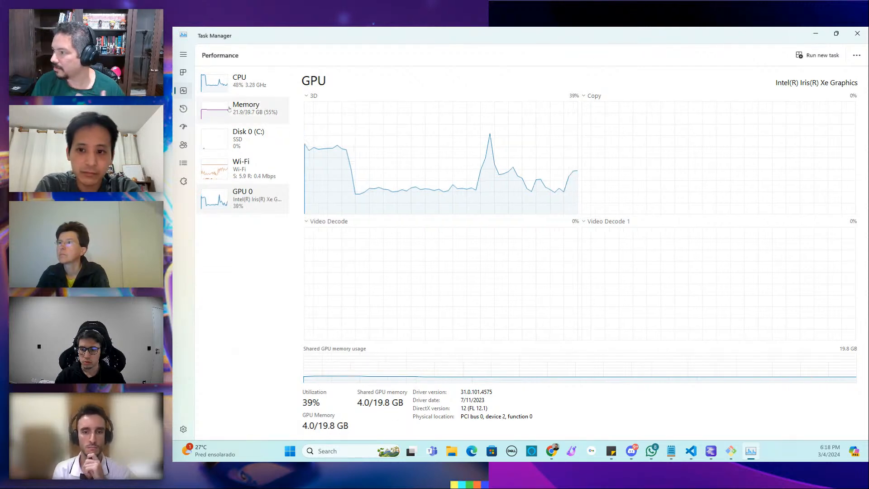
click(245, 84)
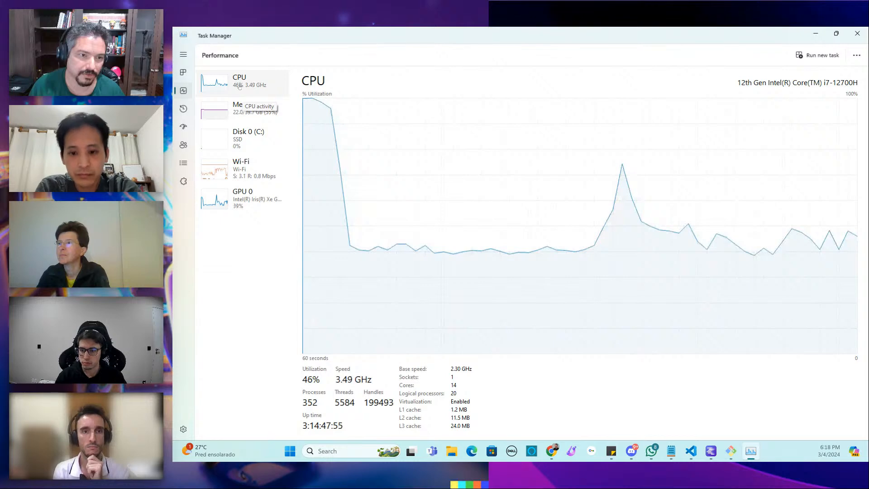
click(813, 36)
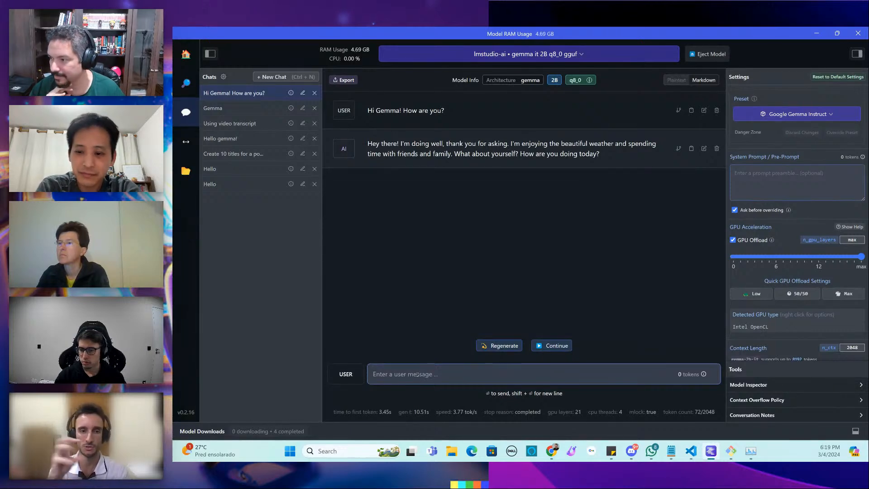
Check the list of downloaded models available to load
click(417, 375)
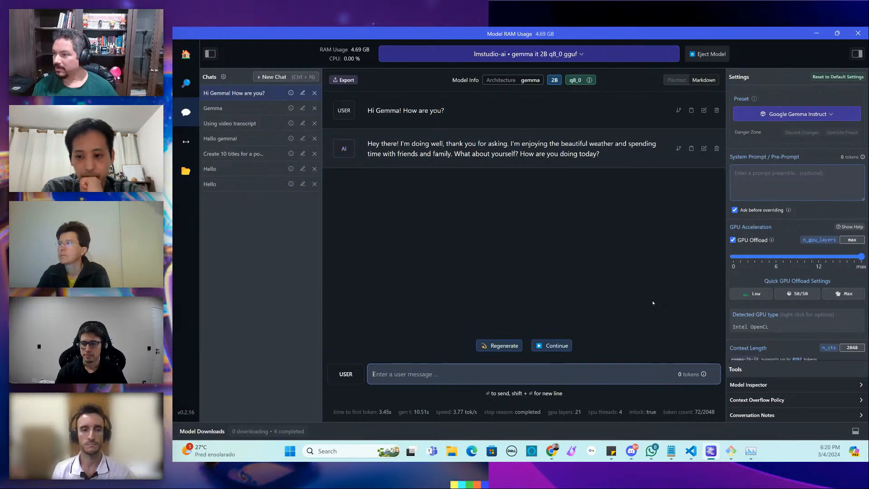
click(582, 55)
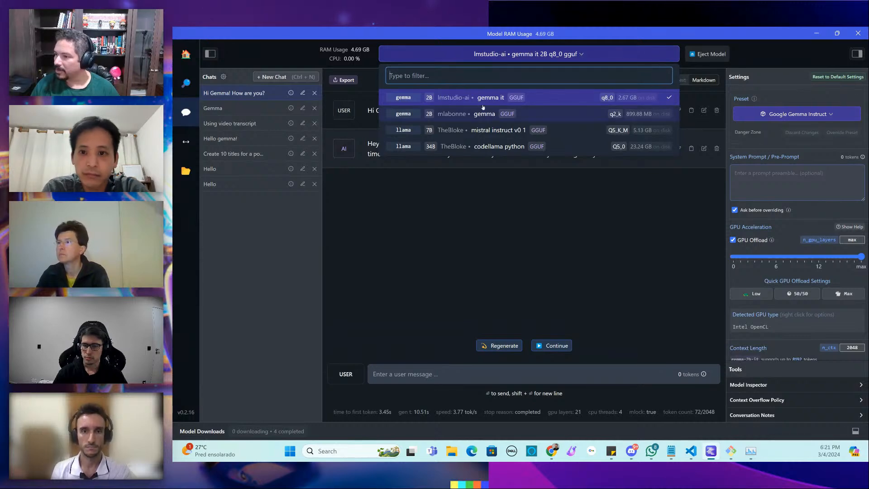
click(584, 55)
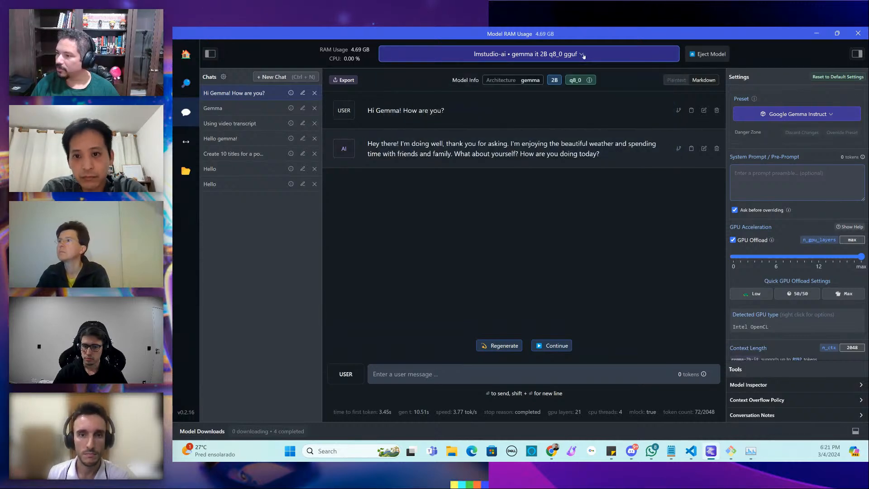
Send the model the message "Write an article about the awesoness of AI"
click(511, 376)
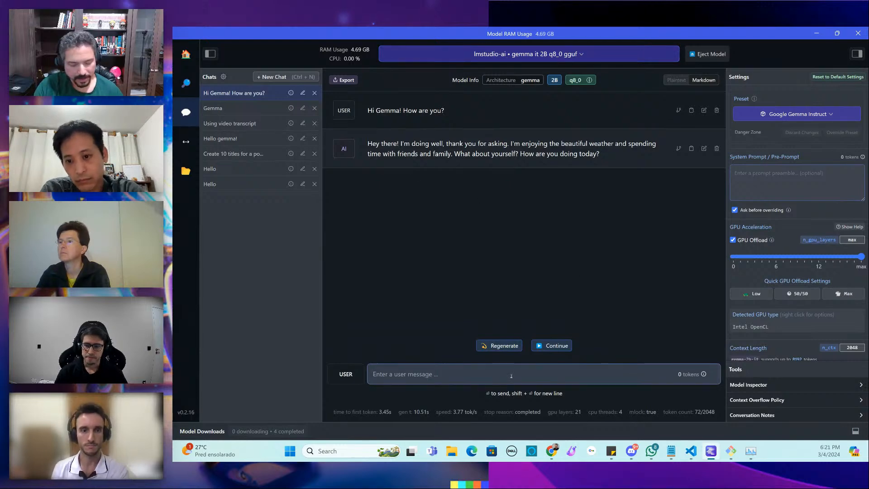
text(Write)
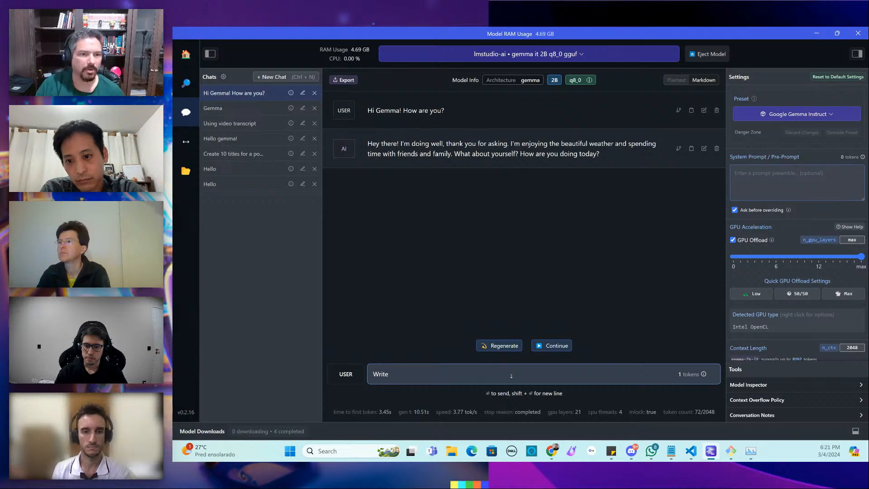
text( an article)
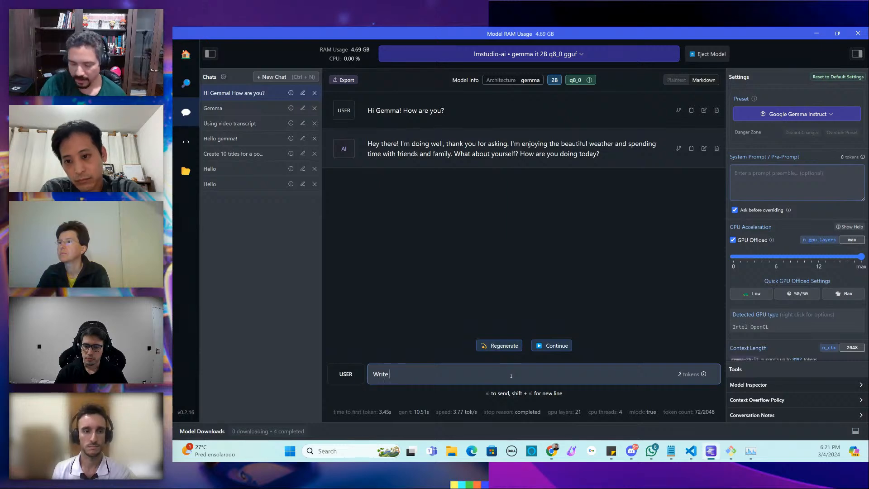
text( about the a)
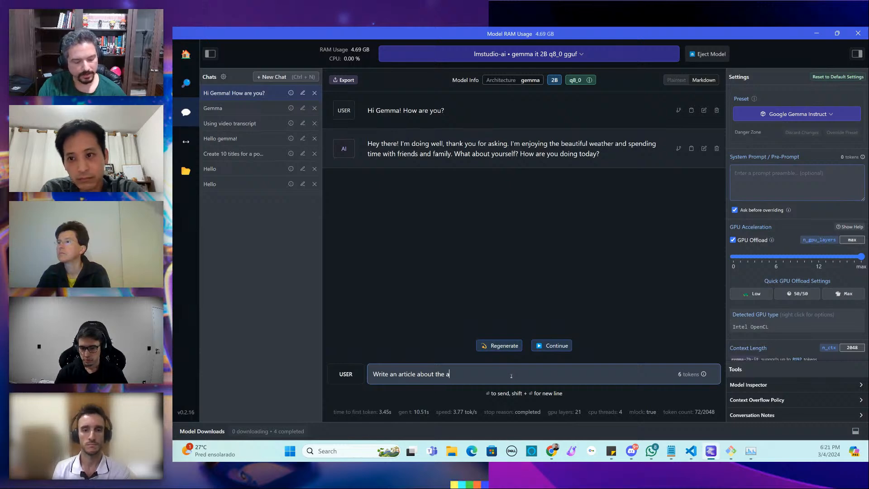
text(wesoness of AI)
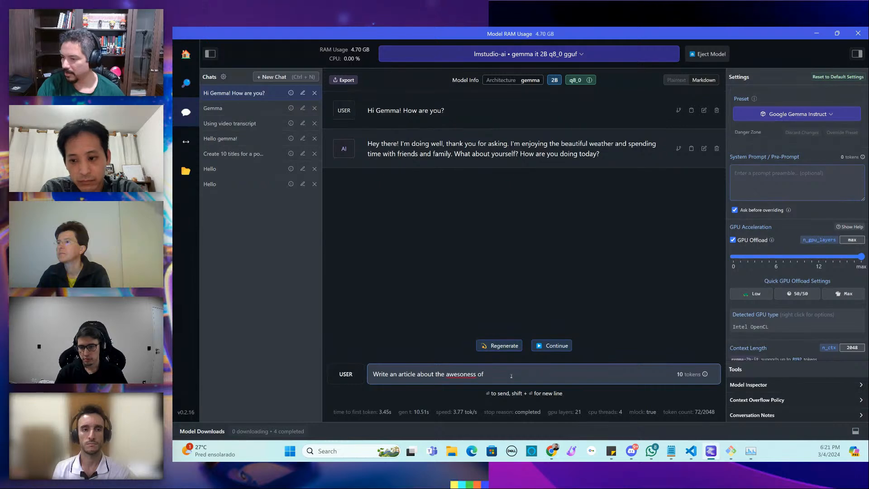
key(Return)
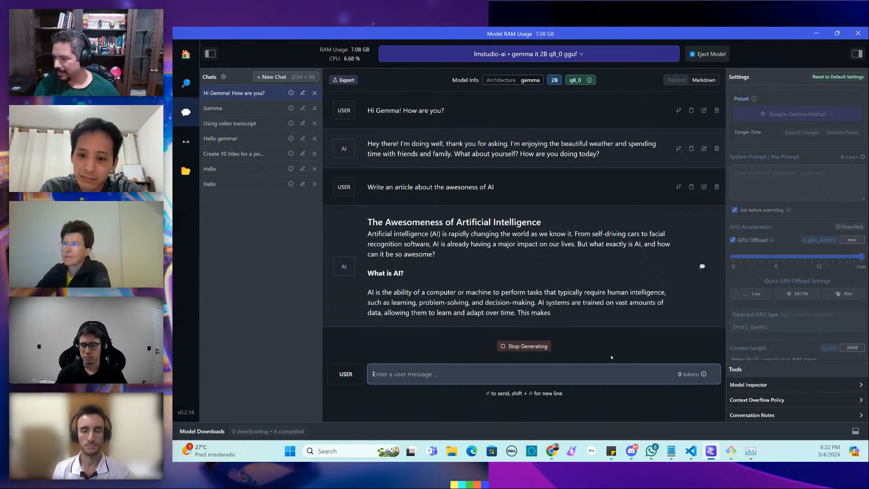
Check the CPU performance graph in Task Manager during generation, then return to LM Studio and stop the response
click(751, 450)
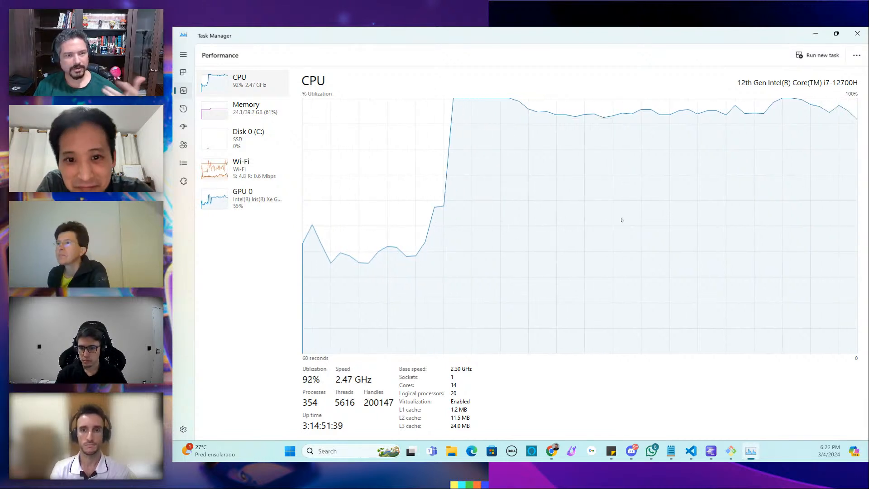
click(815, 33)
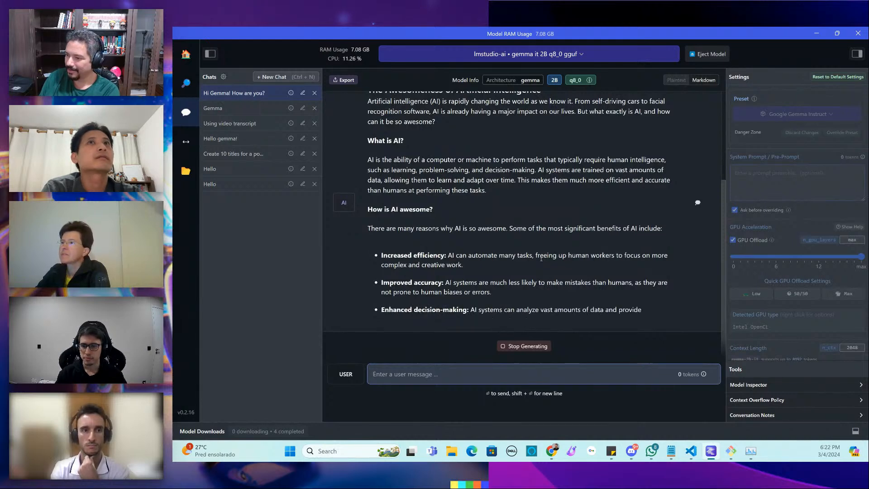
click(523, 348)
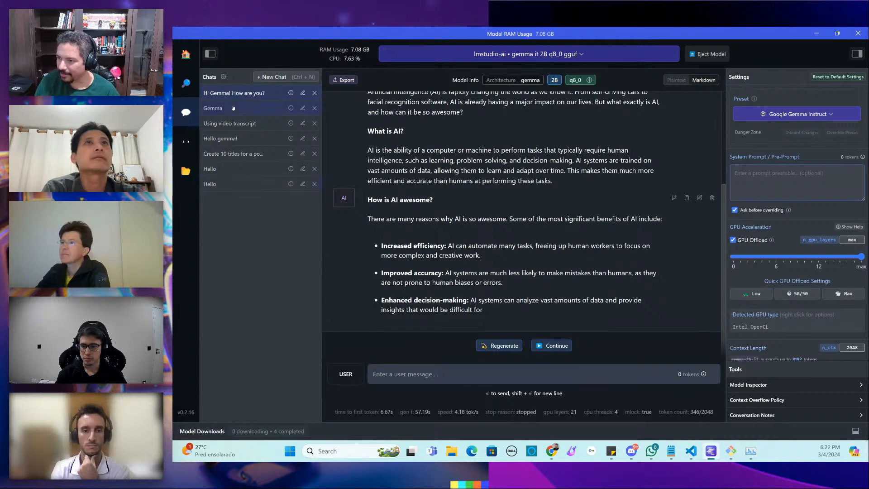
Review the fantasy novel prompt about a wizard world and its response in the earlier "Gemma" chat
click(233, 108)
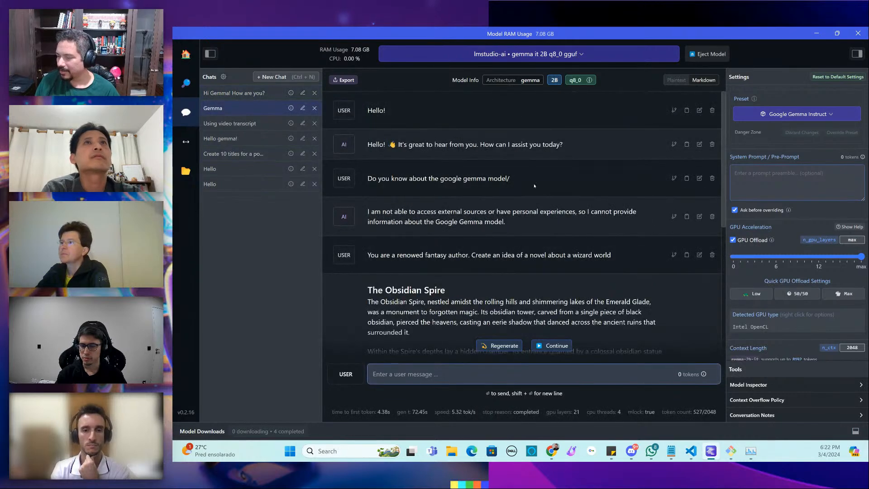
scroll(535, 185, down, 3)
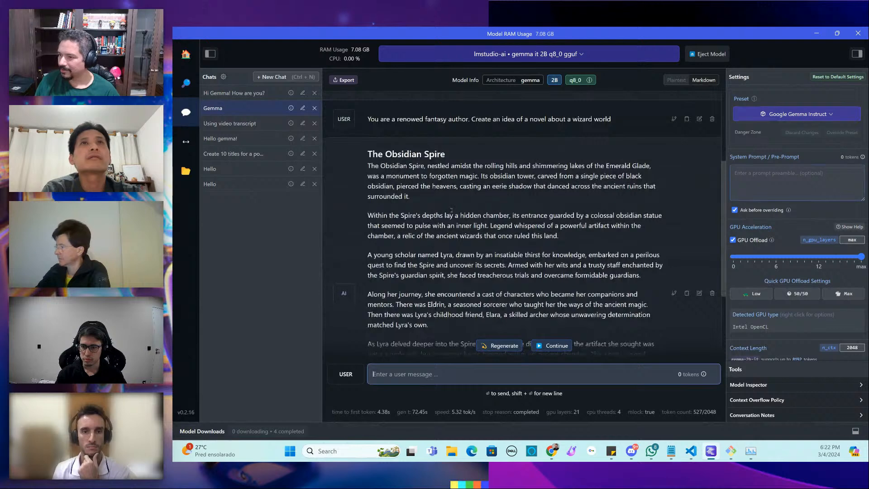
scroll(459, 140, up, 1)
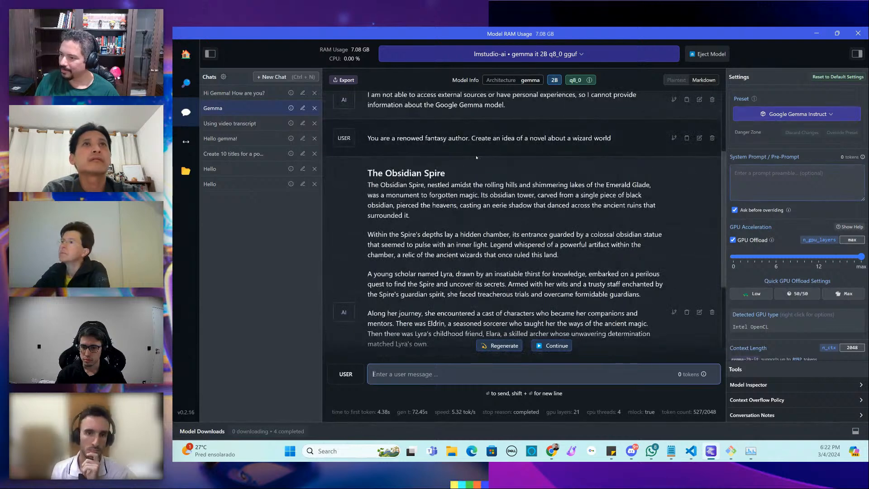
scroll(501, 243, down, 3)
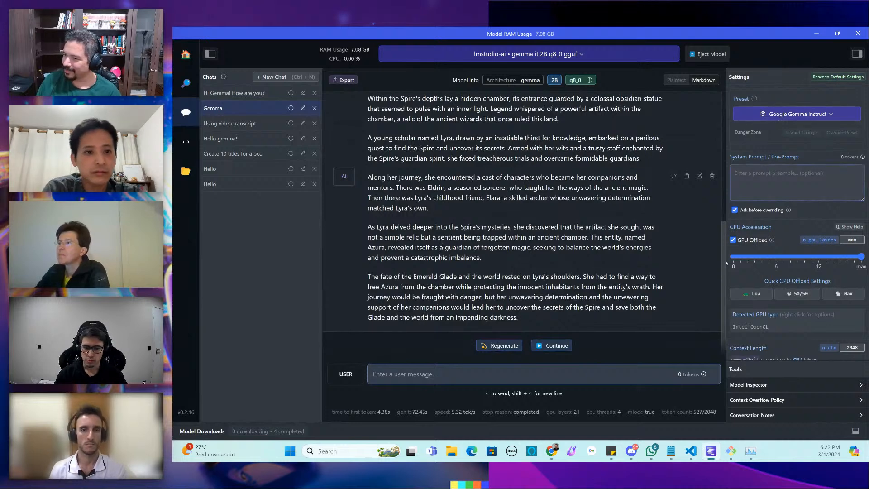
scroll(529, 203, up, 1)
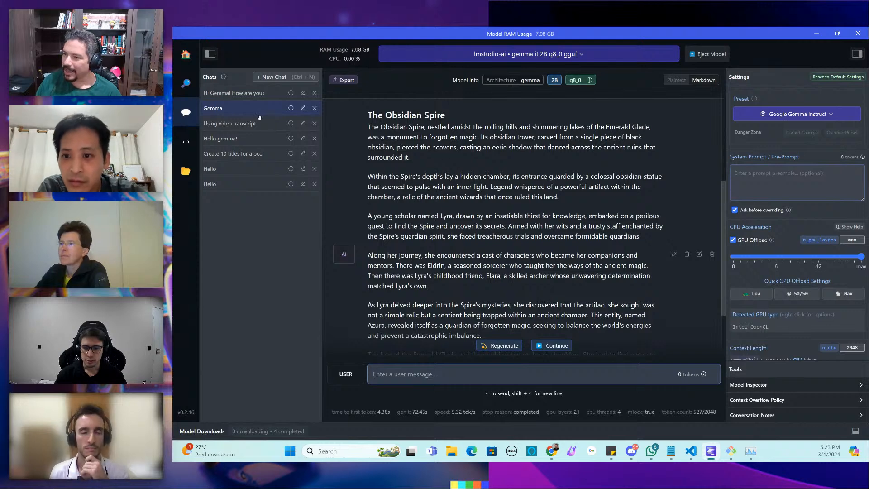
Eject the loaded Gemma model and read the topic list and LinkedIn-style article in the "Using video transcript" chat
click(708, 54)
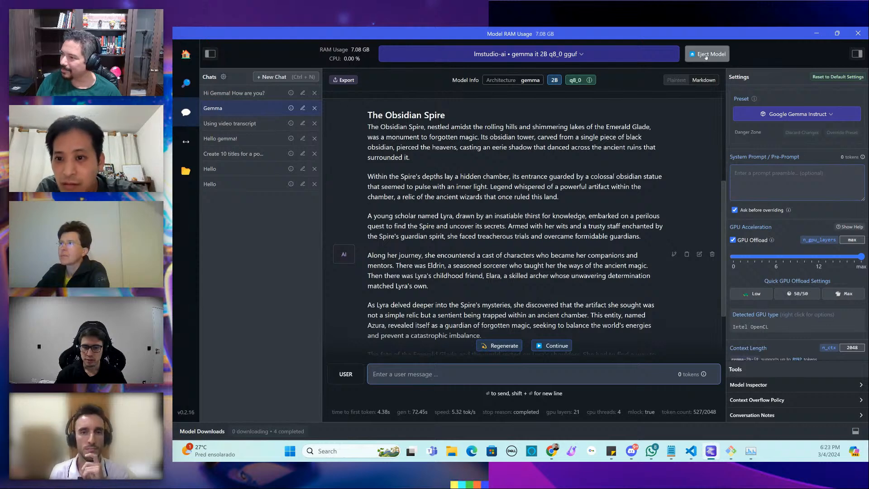
click(230, 124)
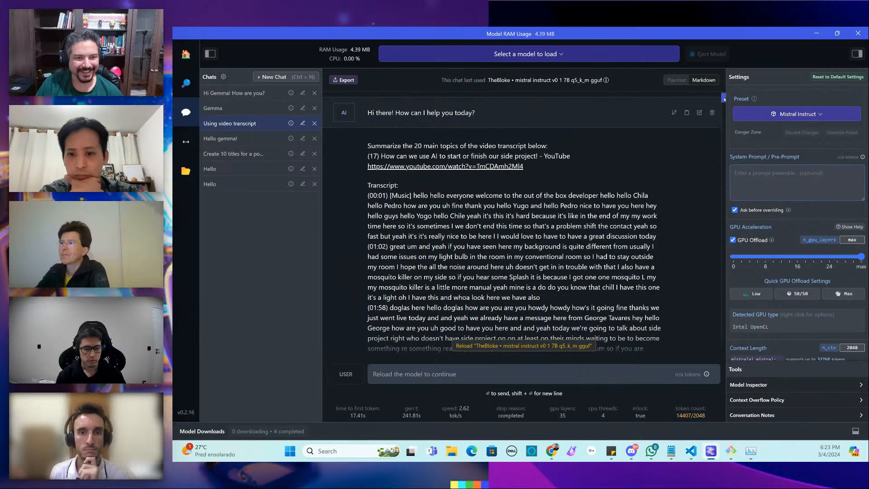
drag(724, 98, 723, 333)
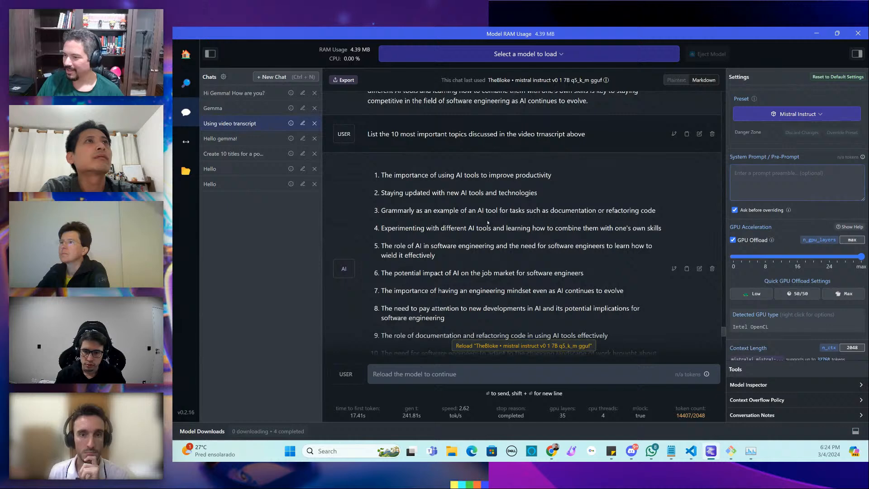
scroll(501, 163, down, 3)
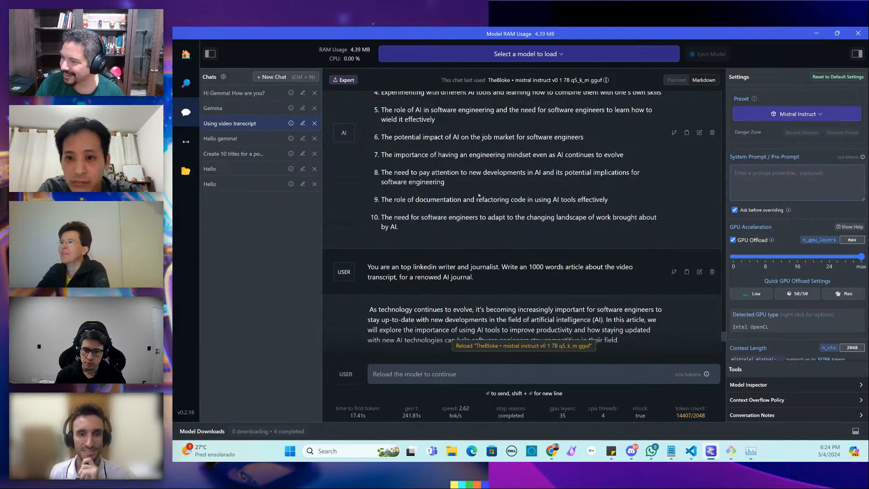
scroll(482, 197, up, 3)
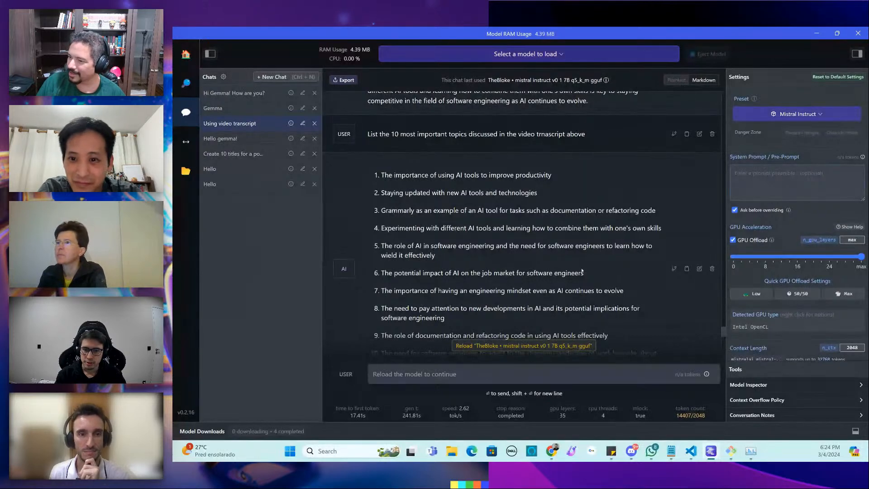
scroll(393, 166, down, 3)
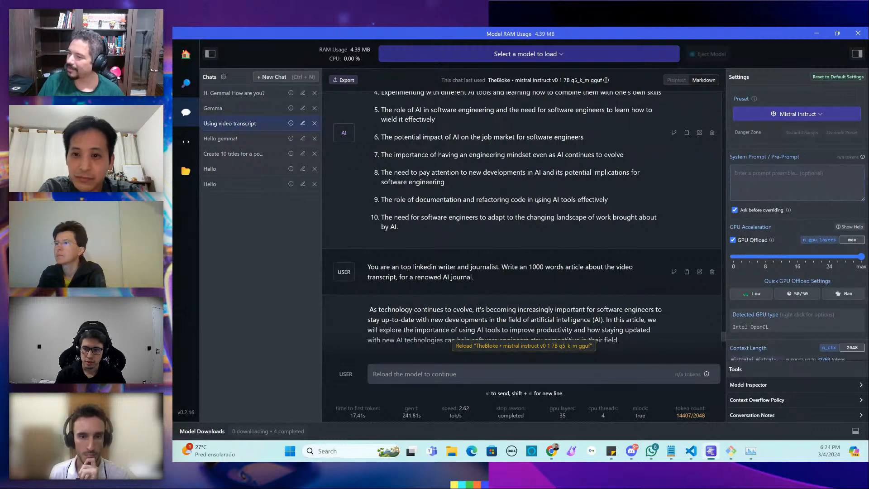
scroll(538, 200, down, 3)
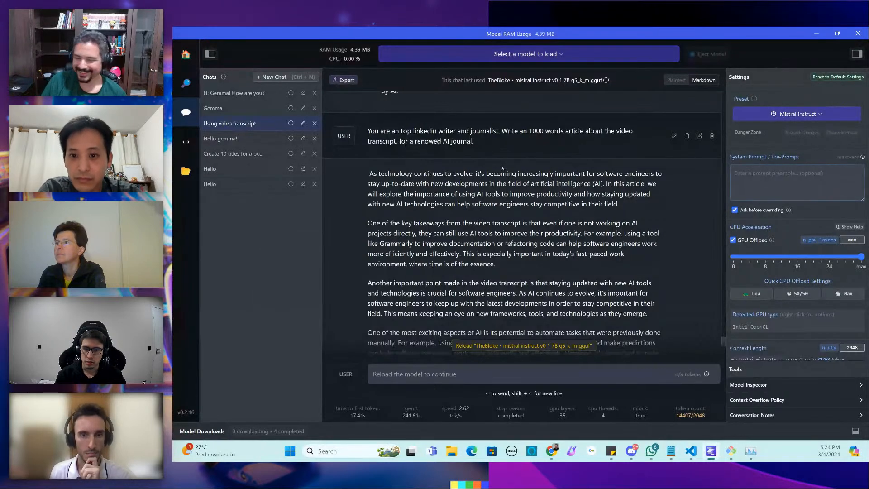
scroll(528, 199, down, 1)
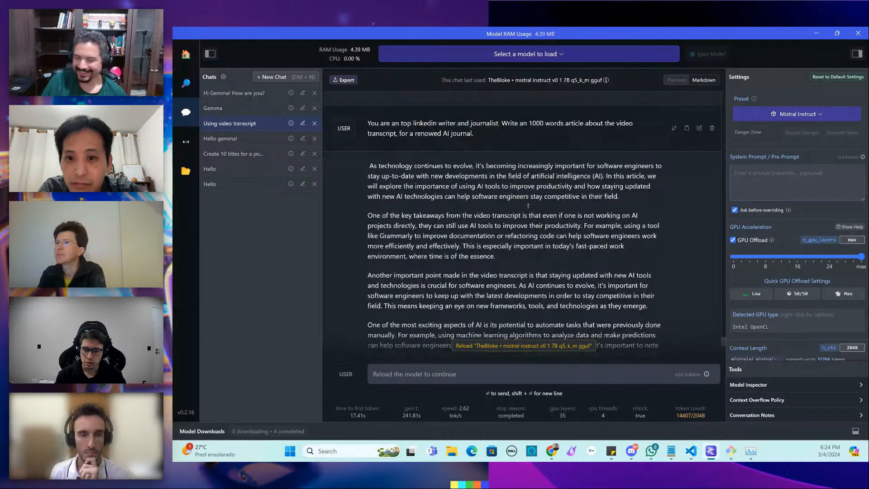
scroll(528, 206, down, 3)
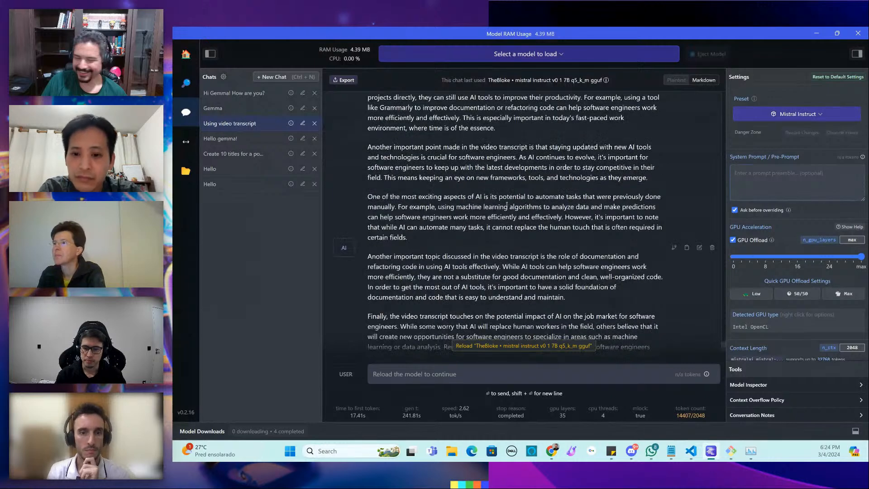
scroll(507, 204, down, 3)
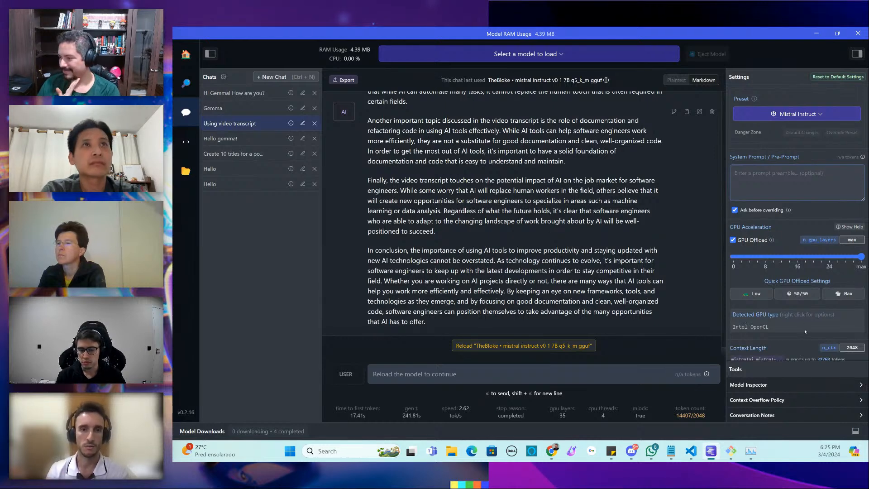
Examine the chat's GPU acceleration and context length settings, and expand the Context Overflow Policy options
scroll(806, 332, down, 1)
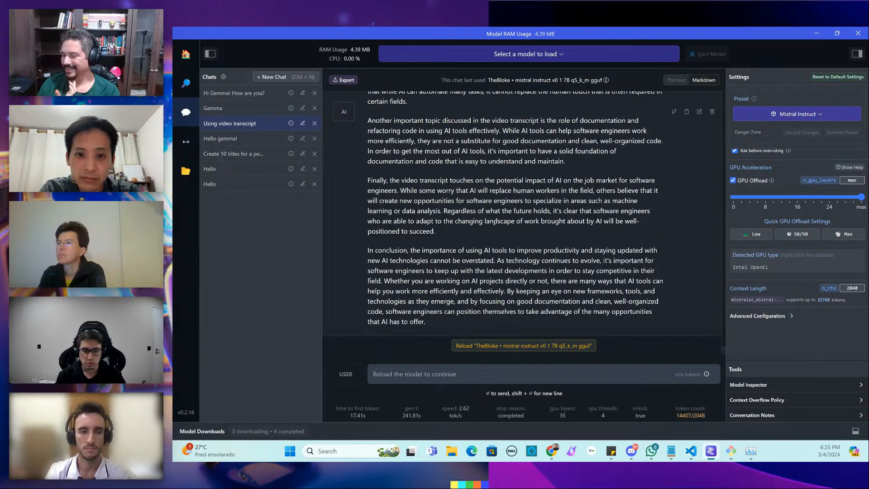
click(770, 400)
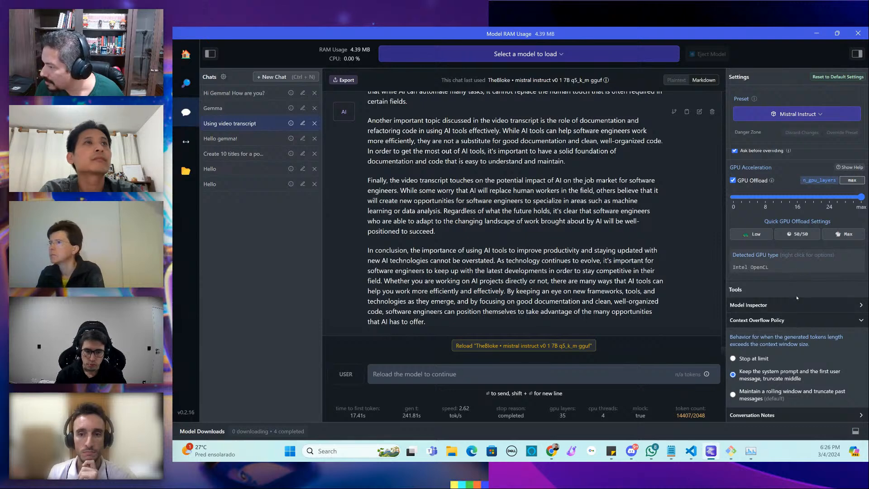
scroll(802, 213, up, 2)
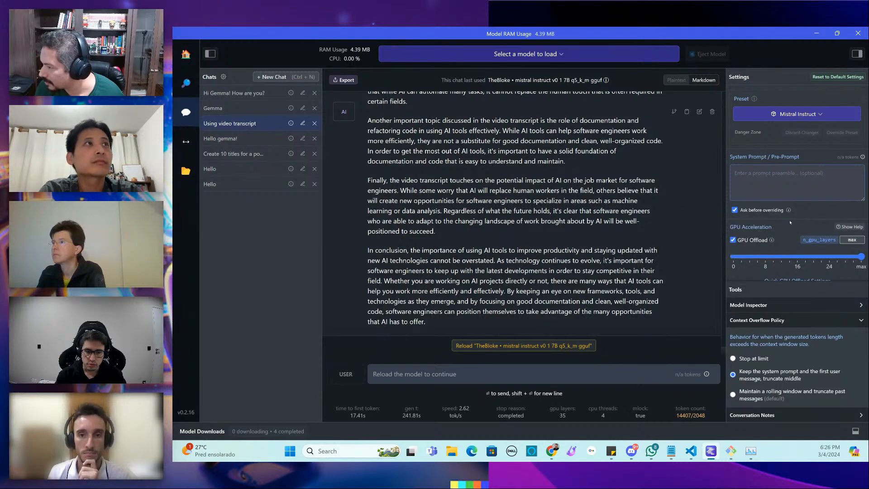
scroll(790, 222, down, 4)
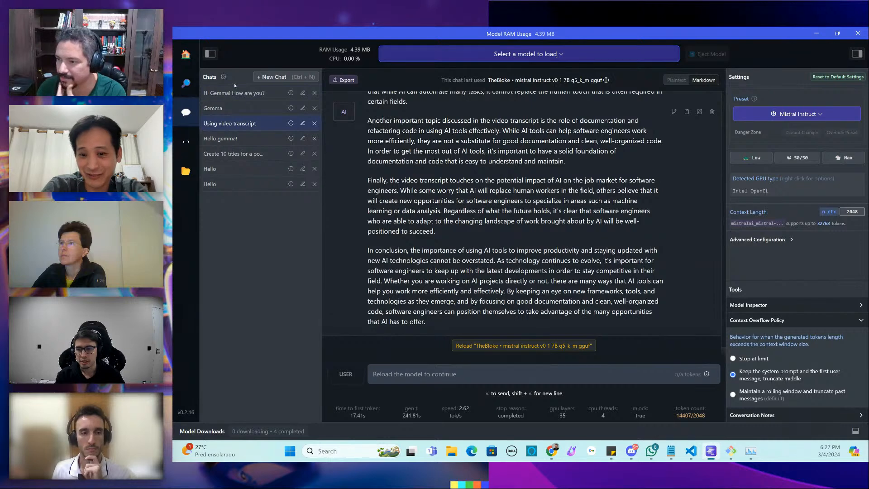
Start a new chat and load the TheBloke mistral instruct v0 1 7B Q5_K_M model
click(265, 77)
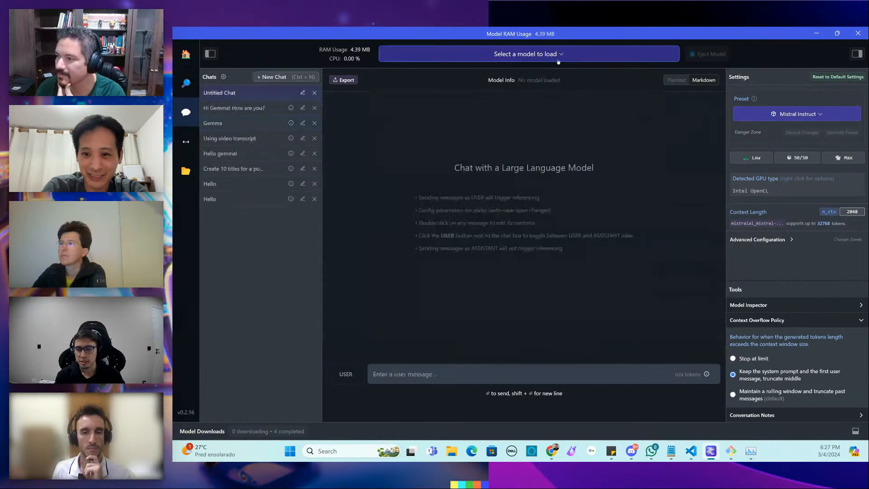
click(507, 54)
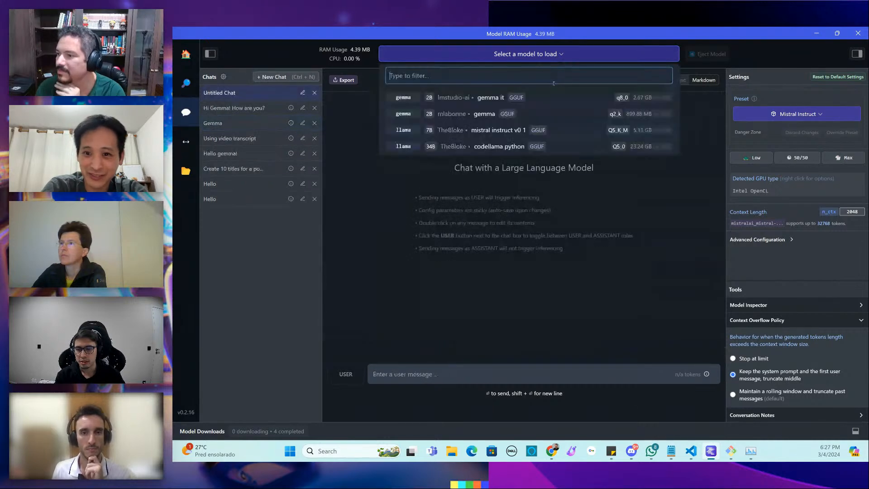
click(495, 131)
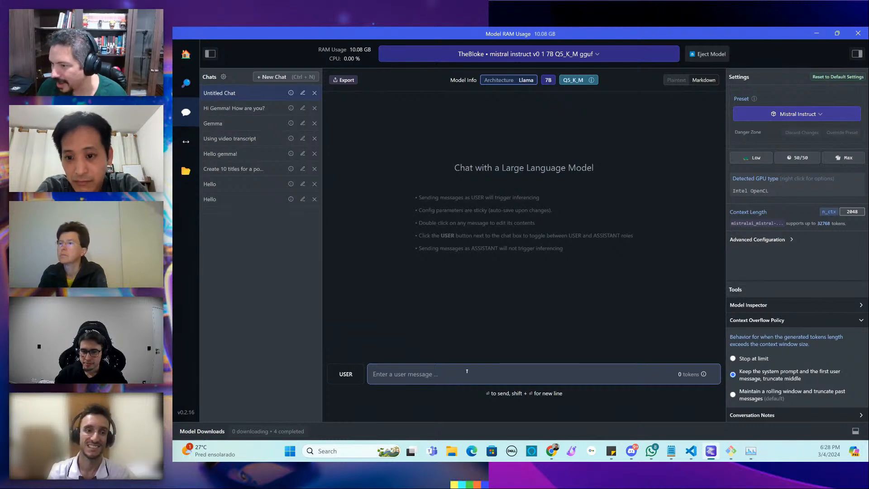
In the "Hi Gemma! How are you?" chat, send the prompt "Write a video script for a 1 minute tiktok video about the video transcript"
click(238, 114)
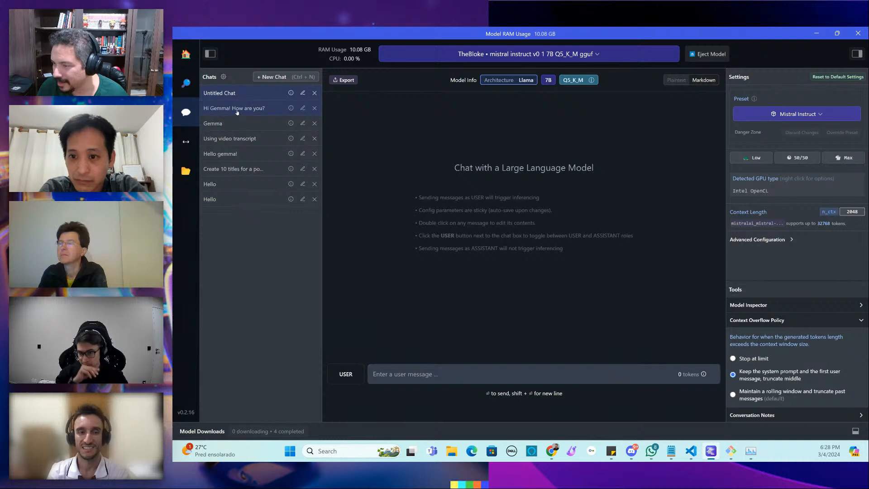
scroll(520, 266, down, 5)
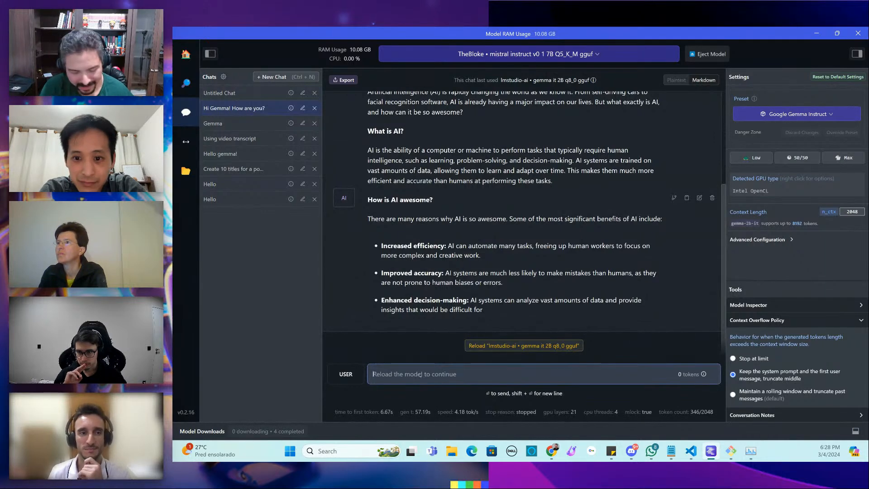
text(Write a)
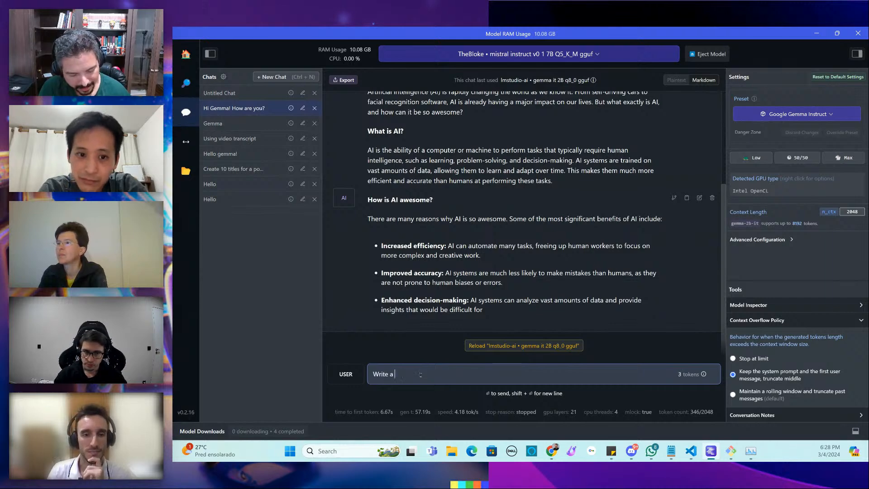
text( video )
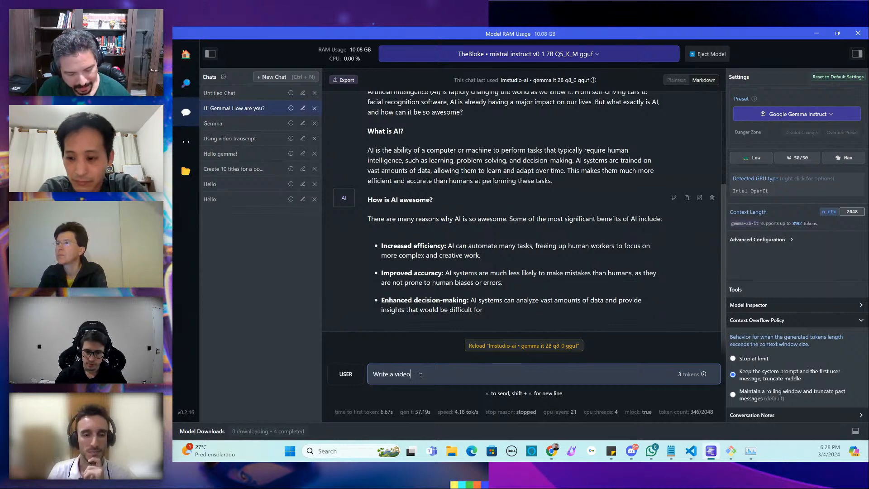
text(script )
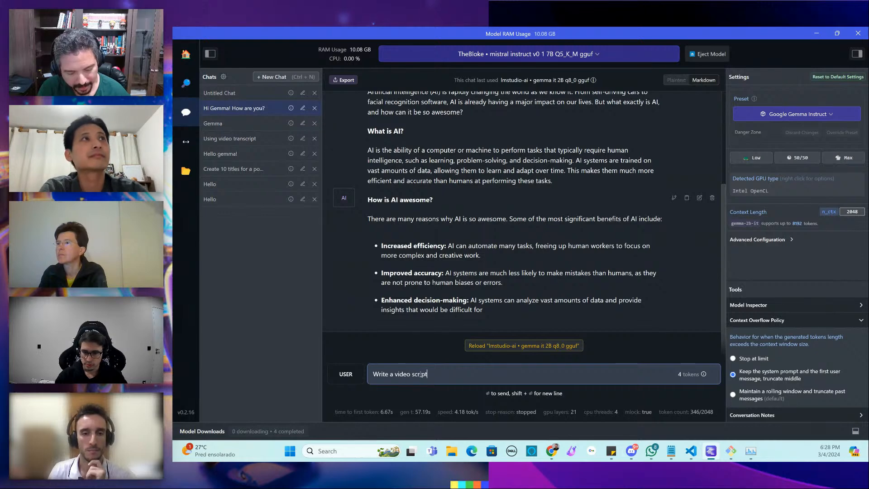
text(for a )
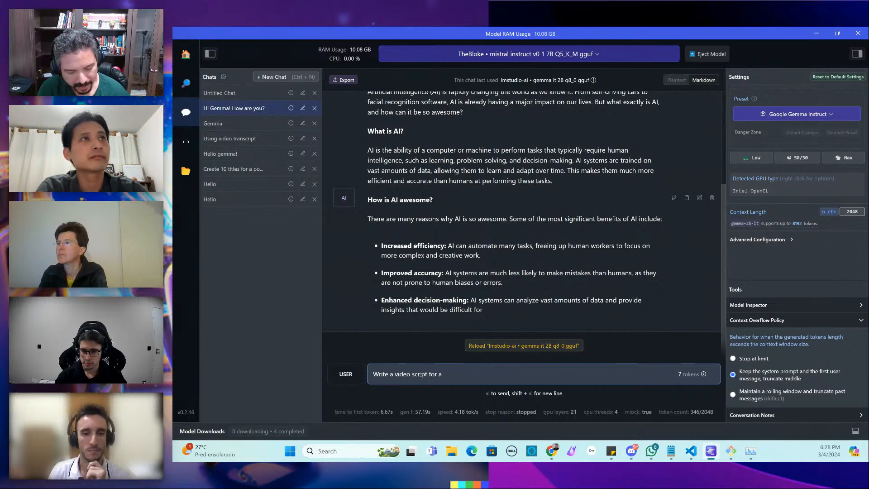
text(1 minute )
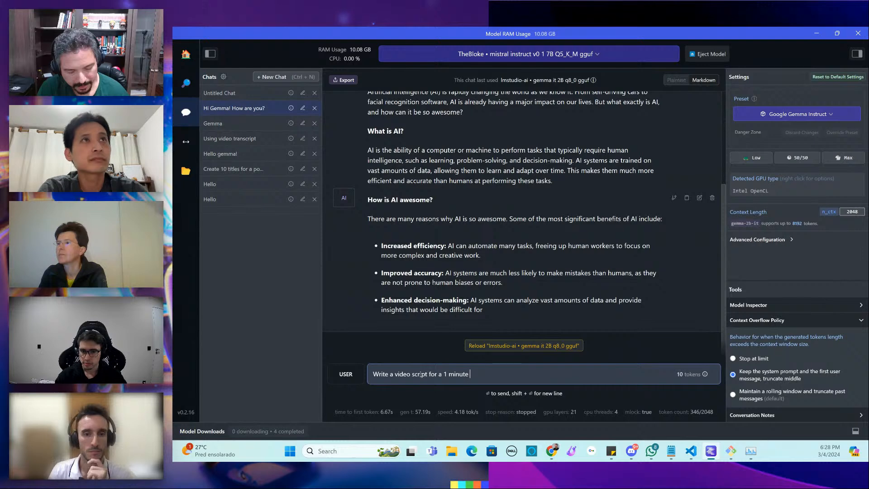
text(ti)
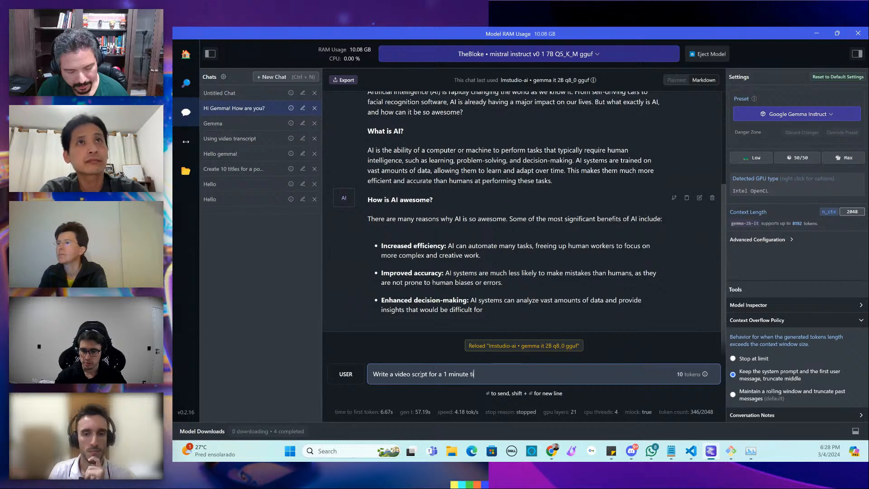
text(ktok video )
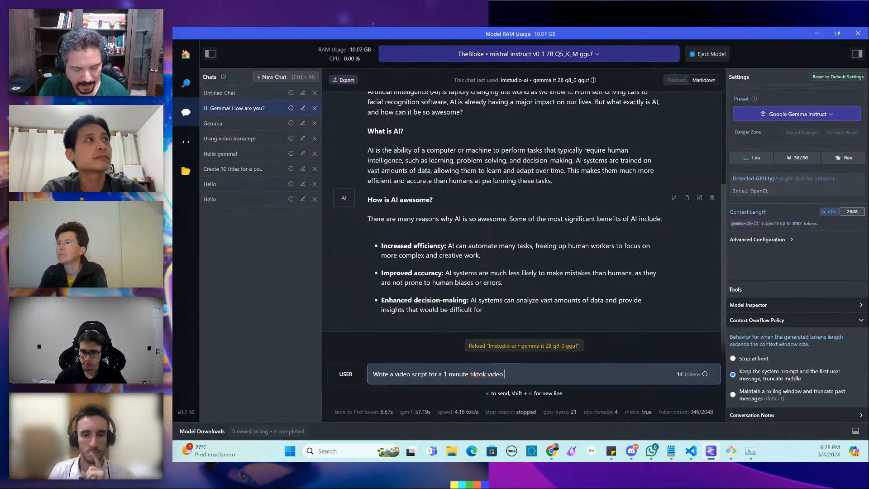
text(about the )
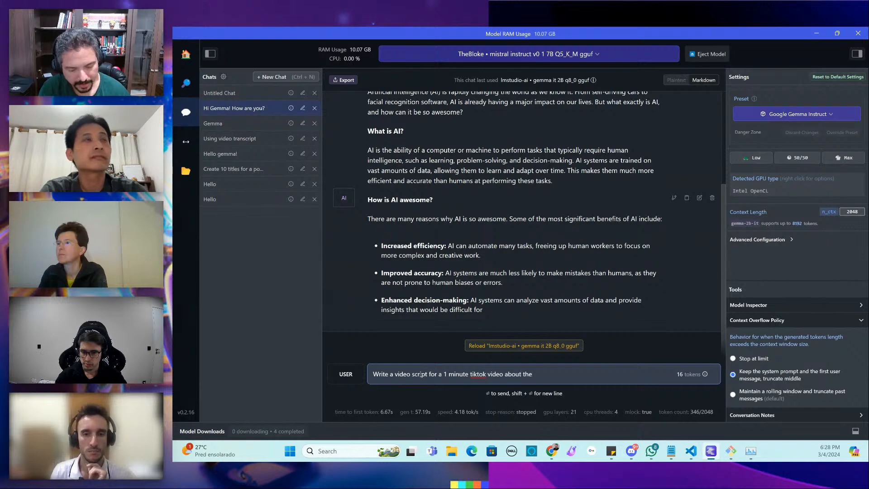
text(contenct)
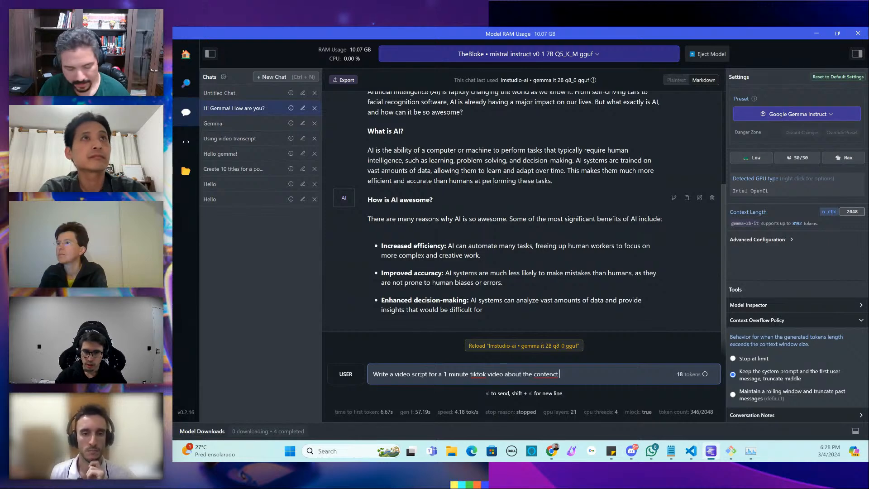
key(BackSpace)
key(BackSpace)
key(BackSpace)
key(BackSpace)
key(BackSpace)
key(BackSpace)
key(BackSpace)
key(BackSpace)
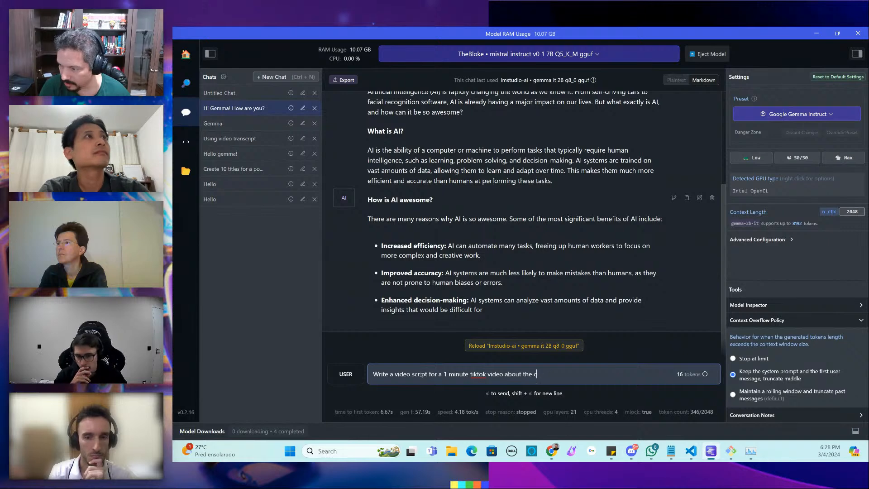
text(video trnascrip)
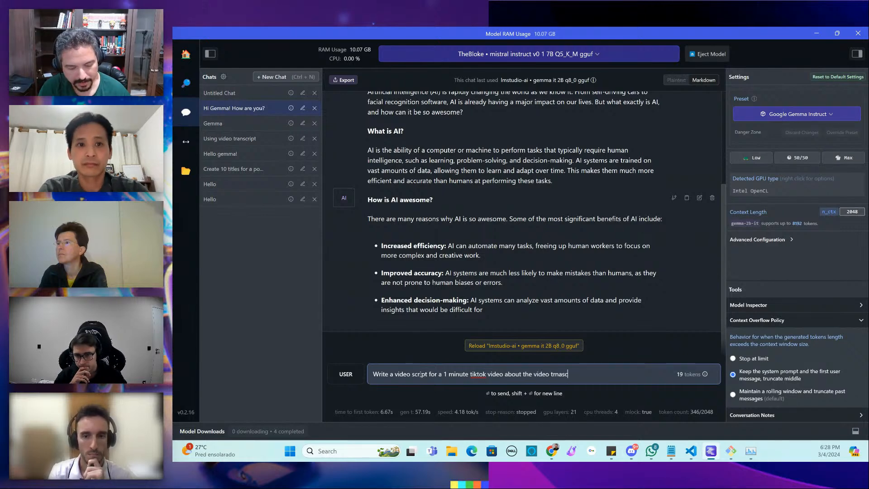
text(t)
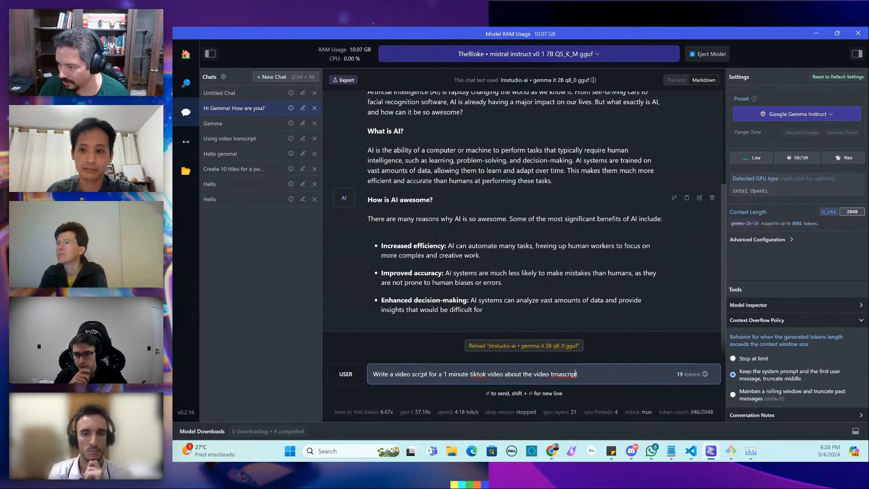
key(Left)
key(Left)
key(BackSpace)
key(Right)
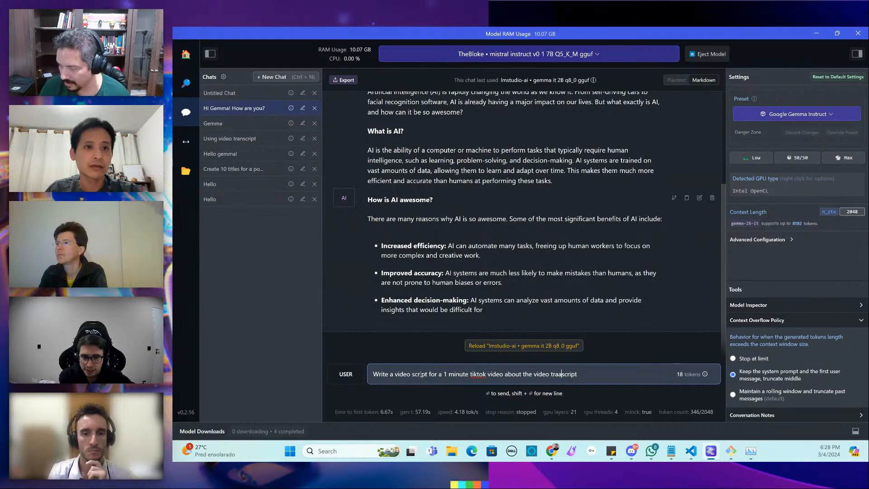
text(n)
key(Return)
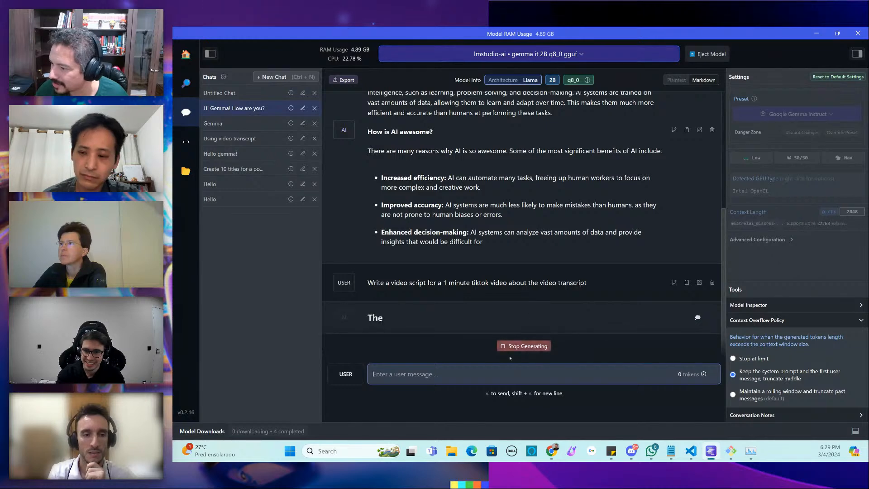
Stop generating the response and copy the text of the TikTok video script prompt from the chat
click(515, 348)
drag(591, 284, 366, 281)
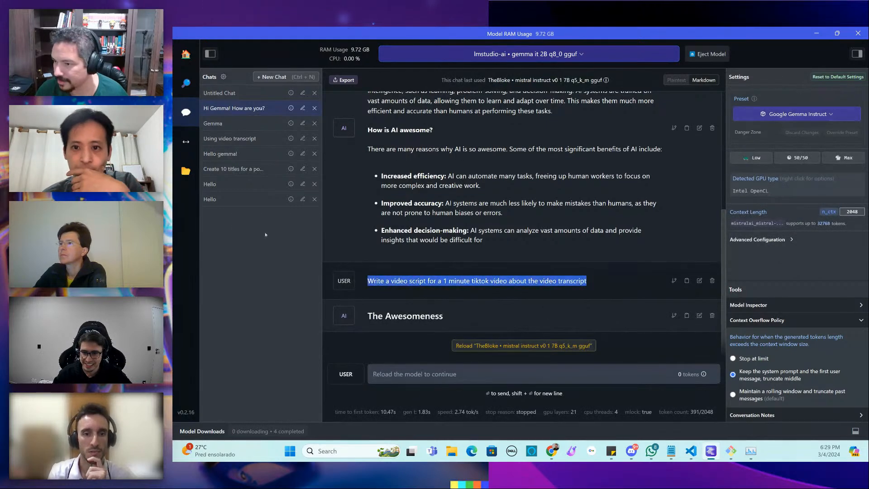
Open the "Using video transcript" chat and replace the loaded Gemma model with TheBloke mistral instruct v0 1 7B Q5_K_M
click(225, 139)
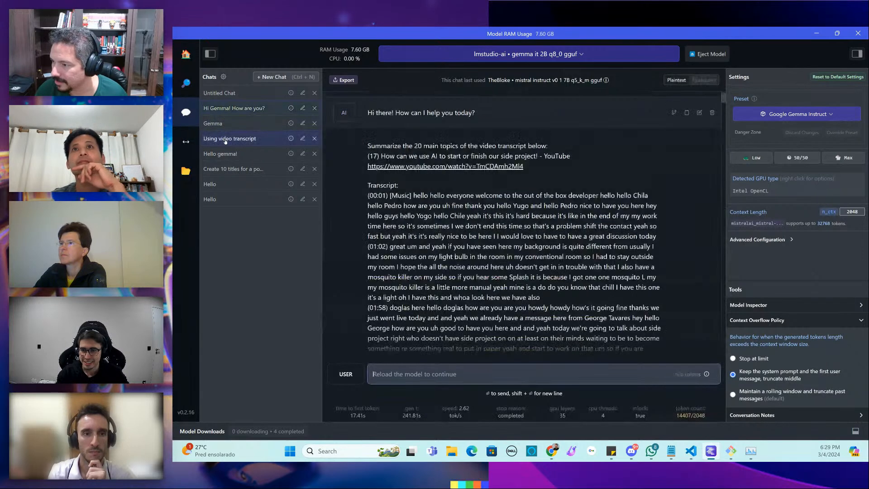
click(708, 54)
click(534, 54)
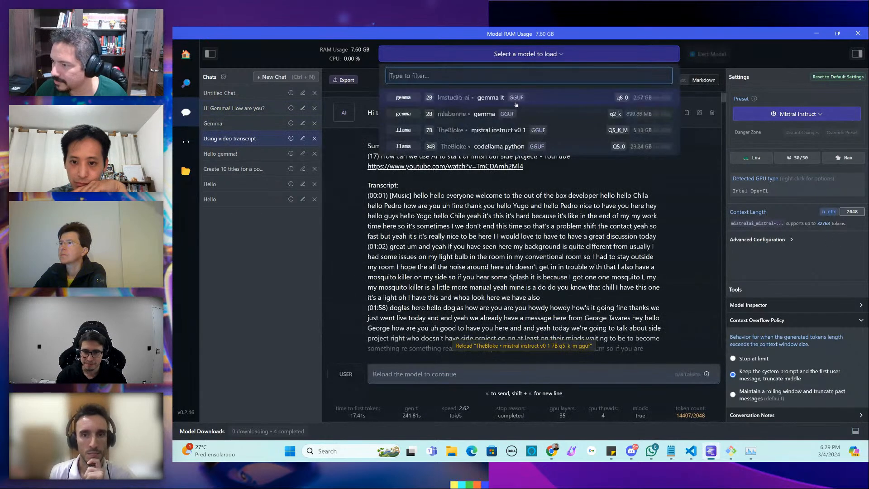
click(498, 130)
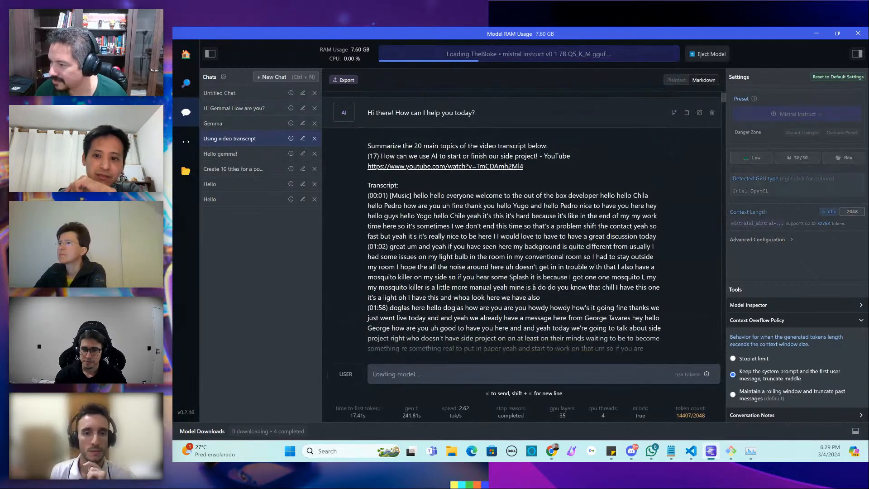
Look over the transcript and the article in this chat, and send the copied 1 minute tiktok video script prompt
scroll(535, 286, down, 1)
scroll(535, 286, down, 10)
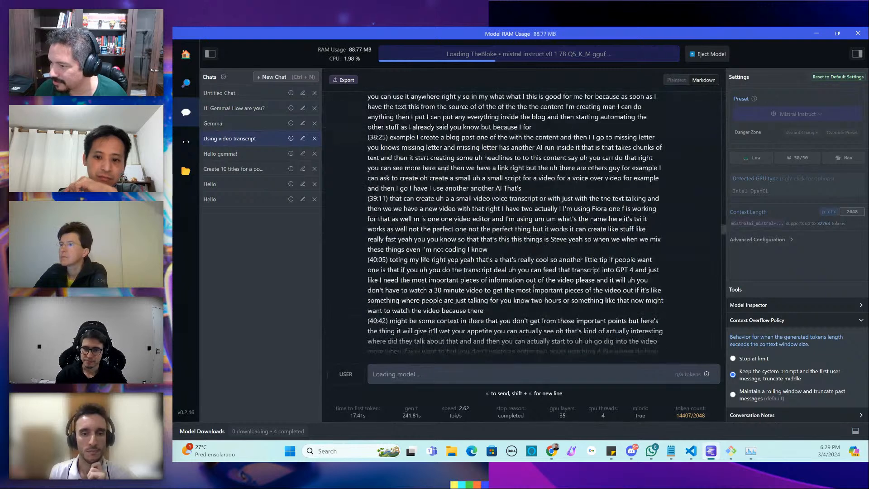
scroll(534, 286, down, 10)
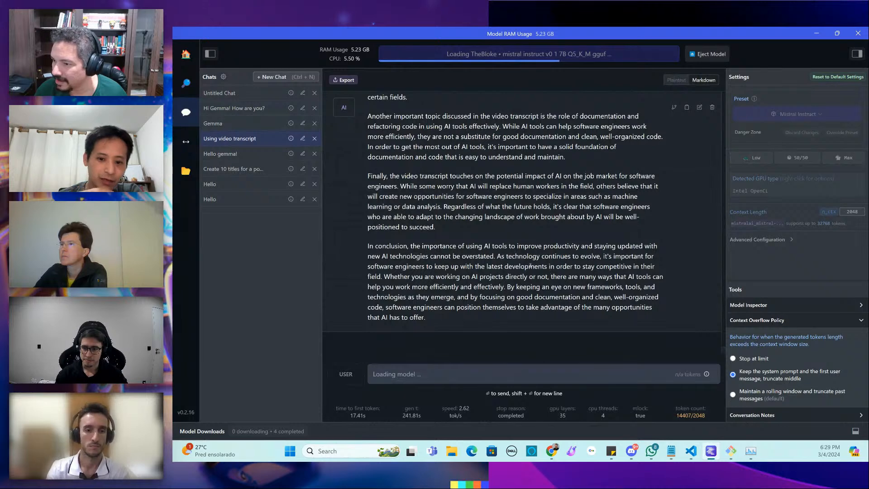
scroll(504, 258, up, 3)
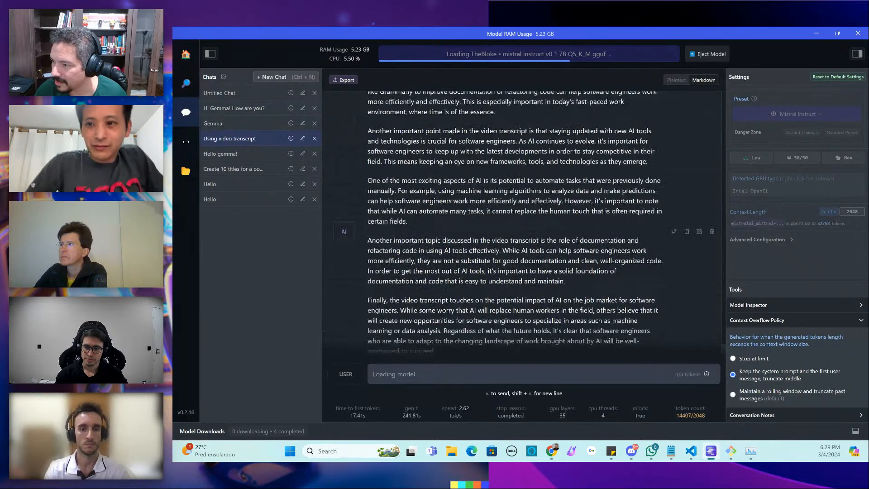
scroll(504, 262, up, 6)
scroll(504, 270, down, 5)
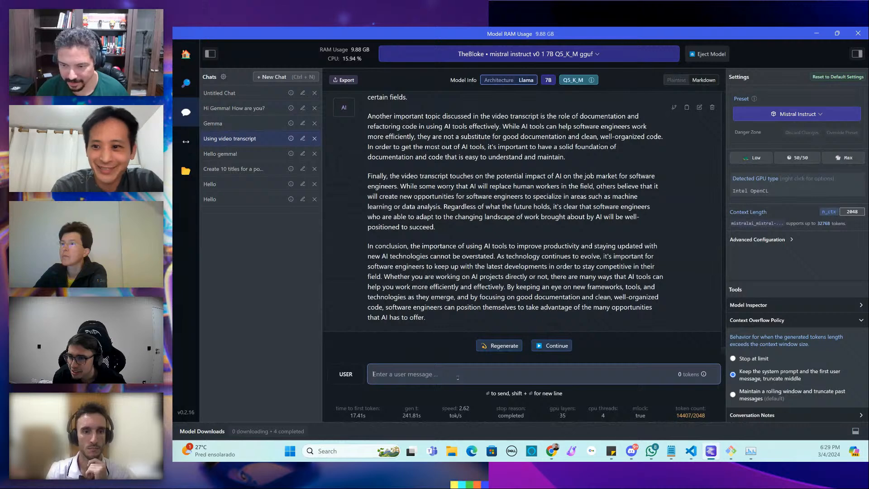
key(ctrl+v)
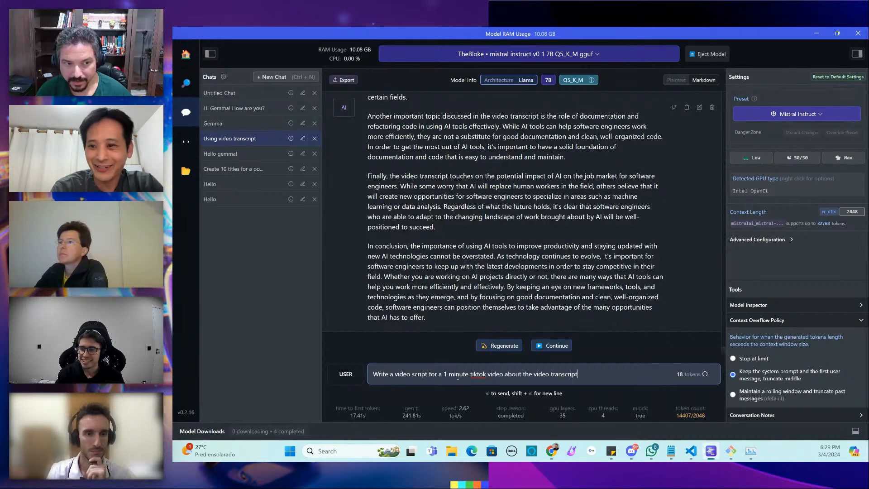
key(Return)
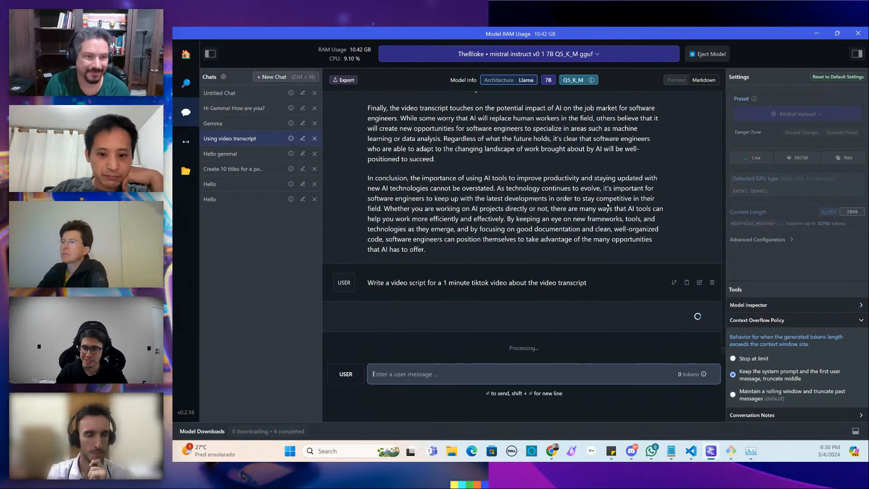
Switch to Task Manager to check the CPU, memory and GPU usage during generation, and return to LM Studio
click(752, 449)
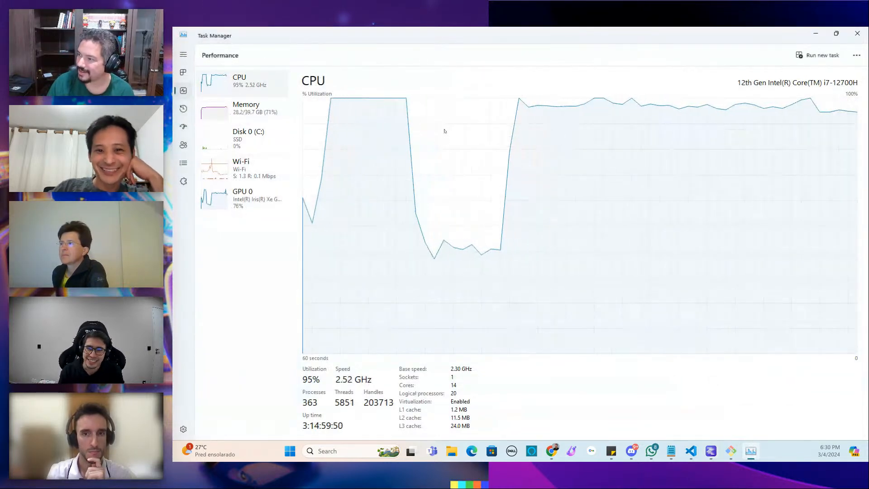
click(271, 100)
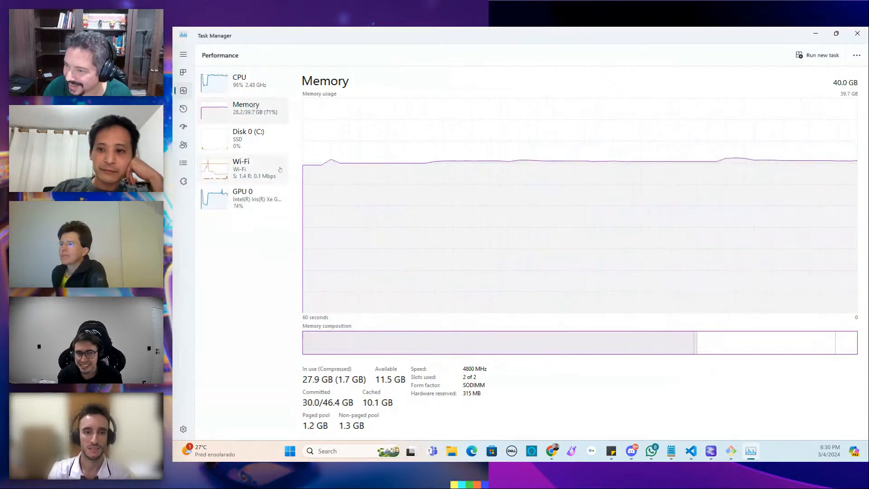
click(269, 207)
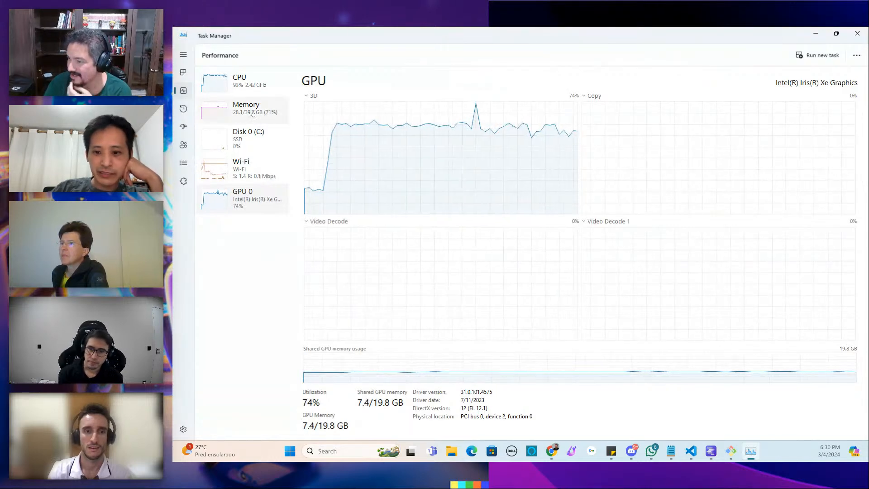
click(815, 36)
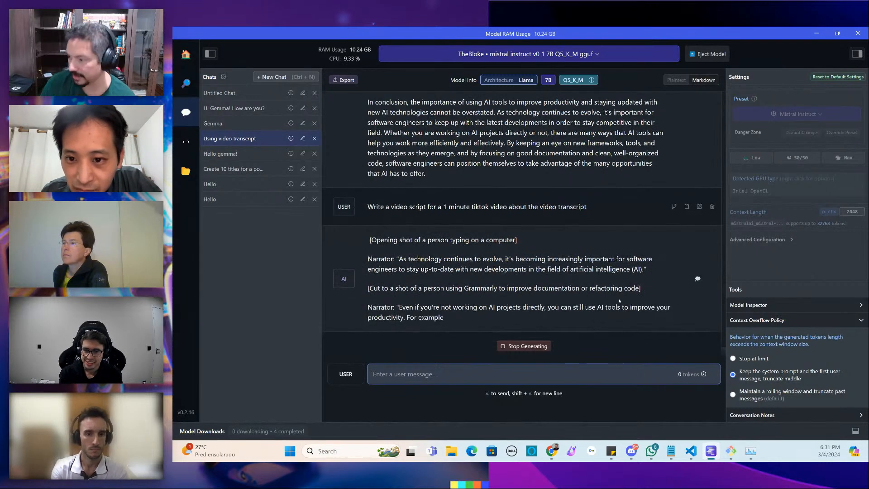
Stop generating the TikTok video script and eject the loaded Mistral model
click(527, 347)
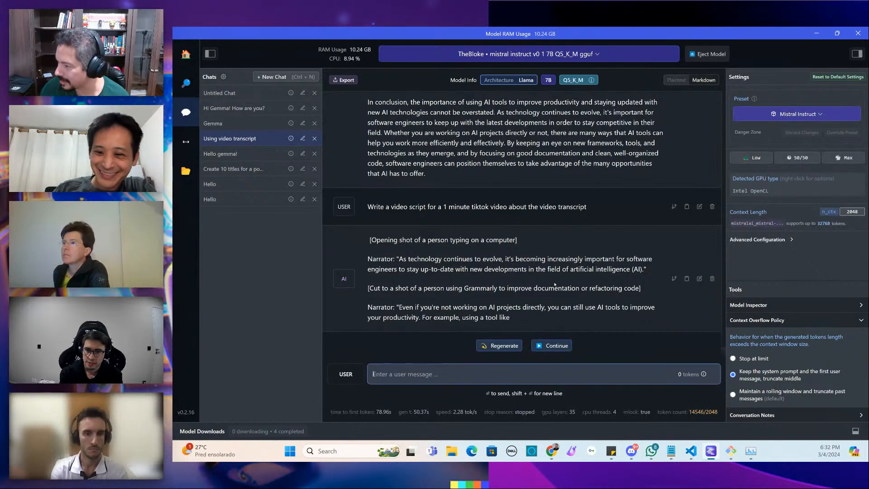
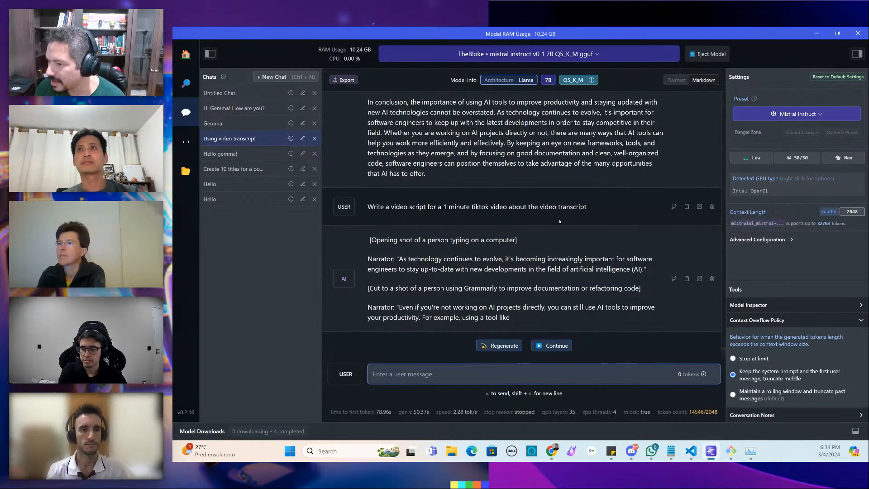
click(708, 54)
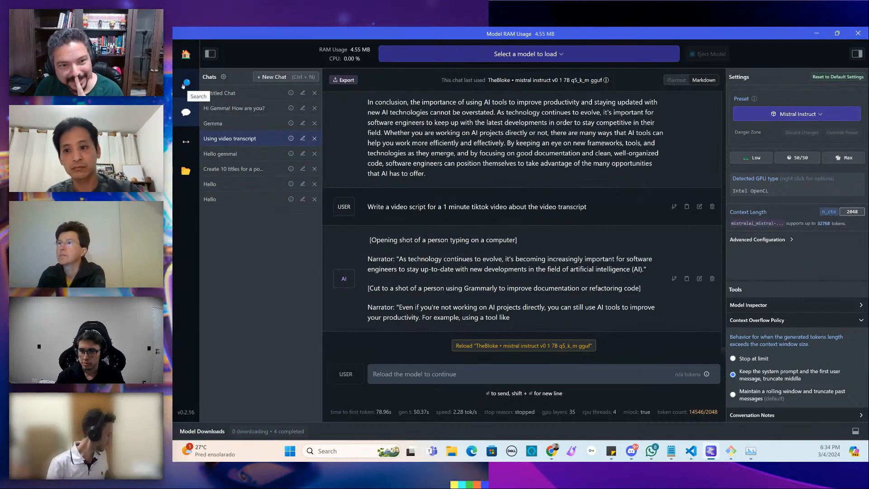
Open the Local Inference Server, load the lmstudio-ai gemma it 2B q8_0 model and start the server on port 1234
click(186, 143)
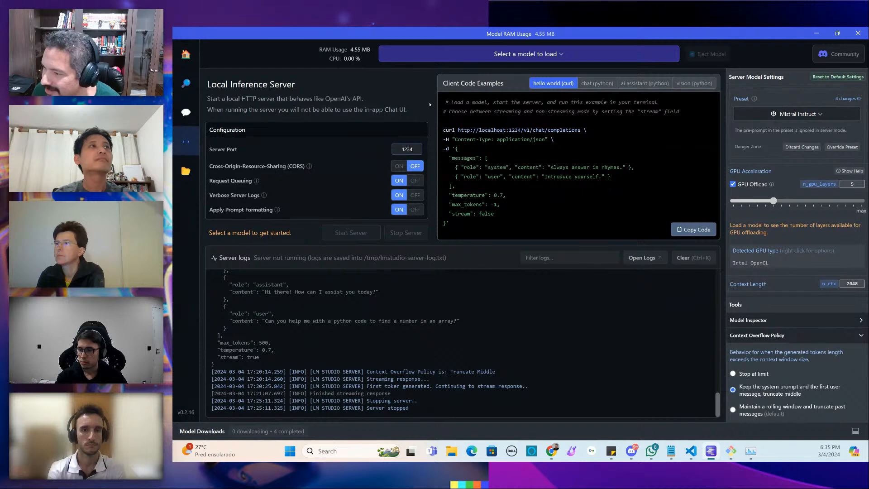
click(531, 55)
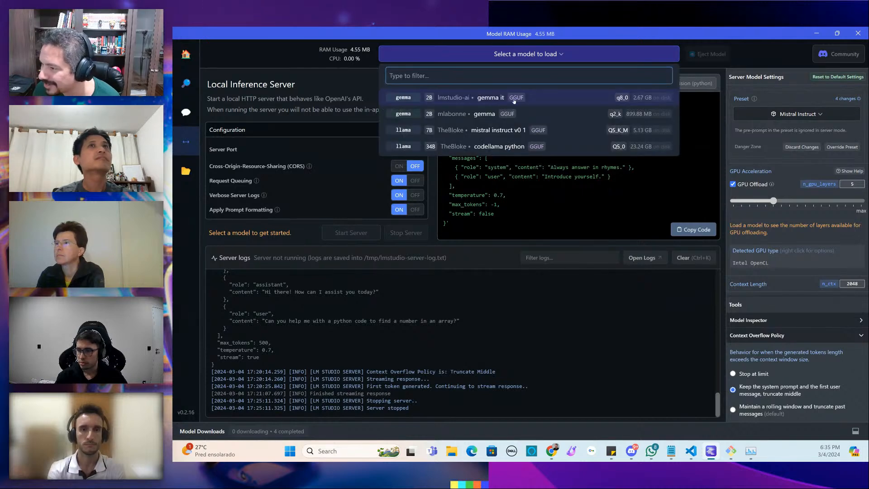
click(472, 99)
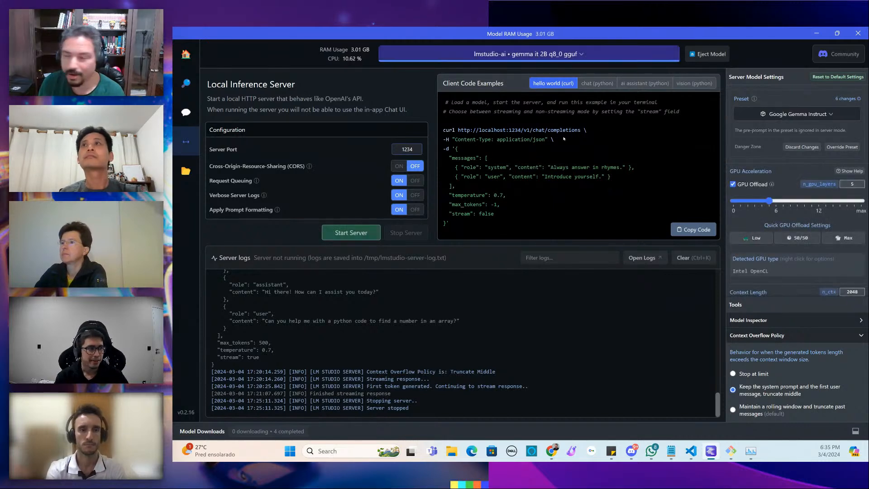
mouse_move(290, 207)
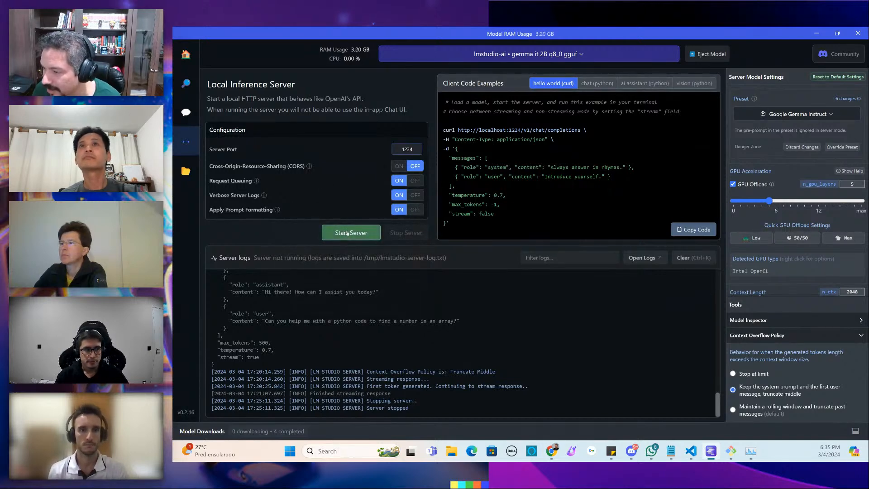
click(348, 234)
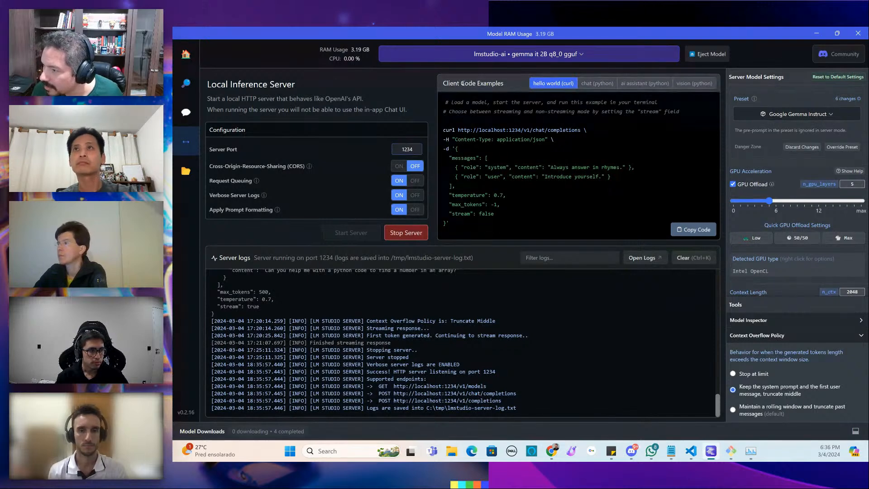
Copy the hello world (curl) example and run it in the cleared Git Bash (MINGW64) terminal
click(687, 229)
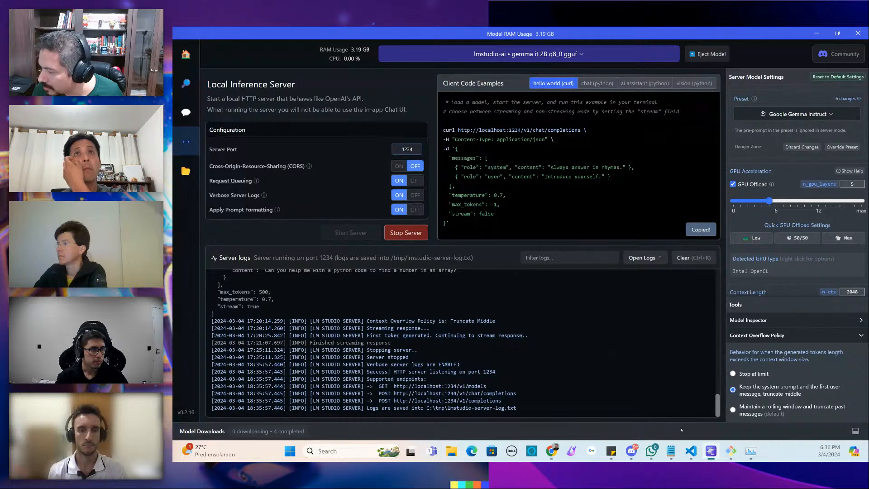
click(731, 451)
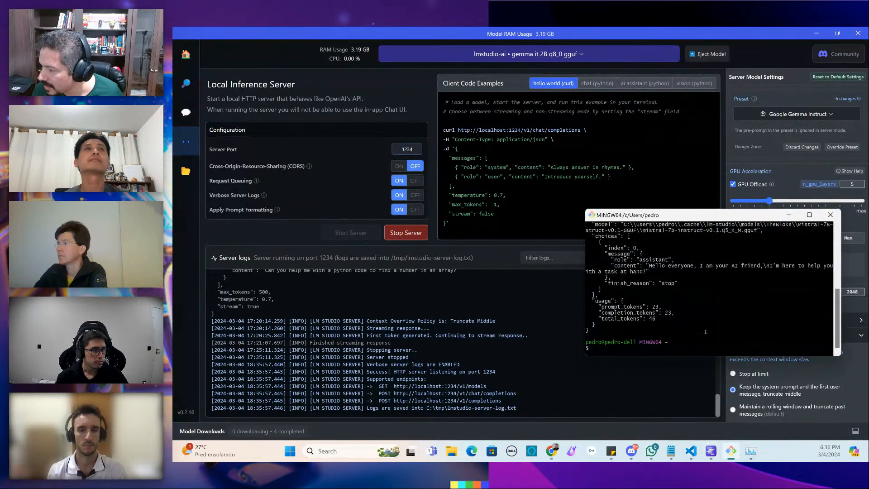
text(clear)
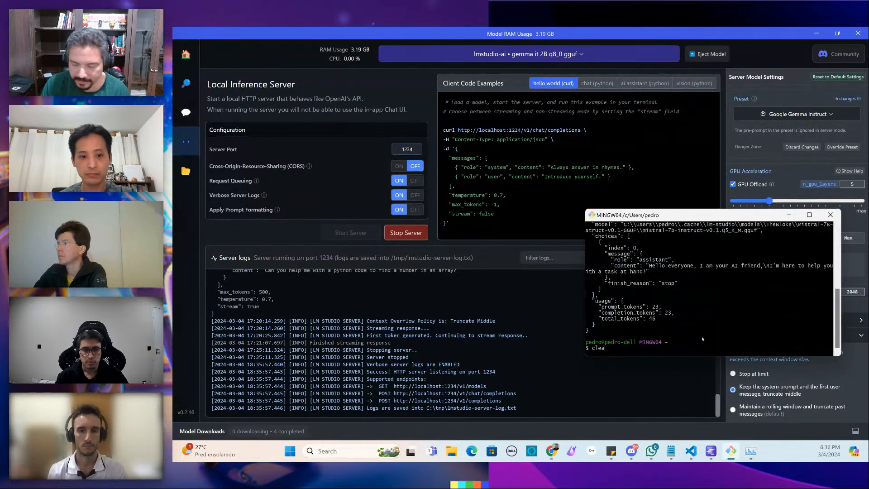
key(Return)
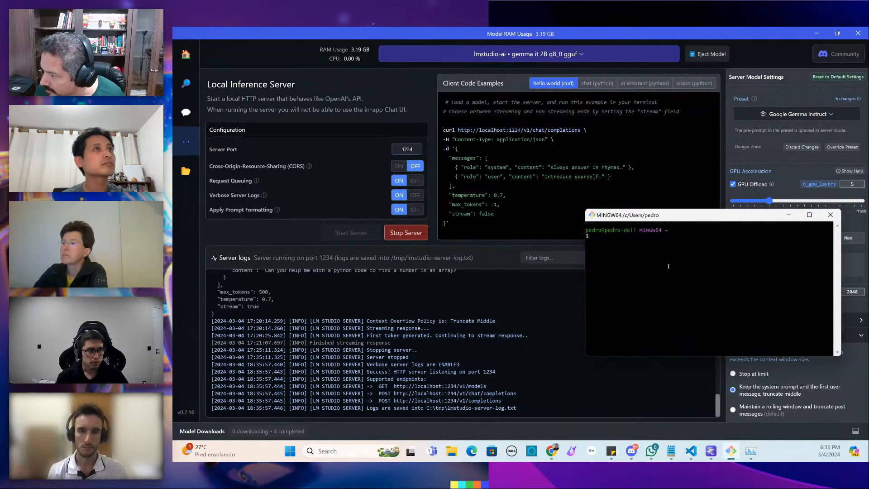
right_click(668, 267)
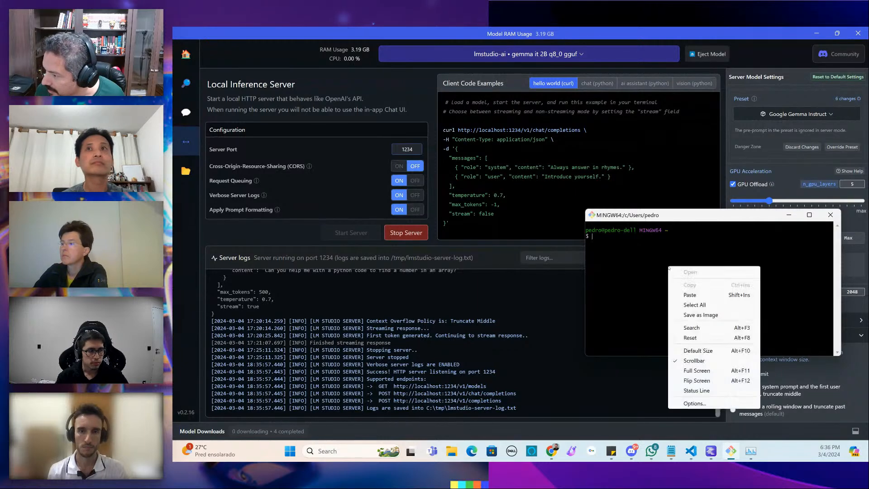
click(690, 295)
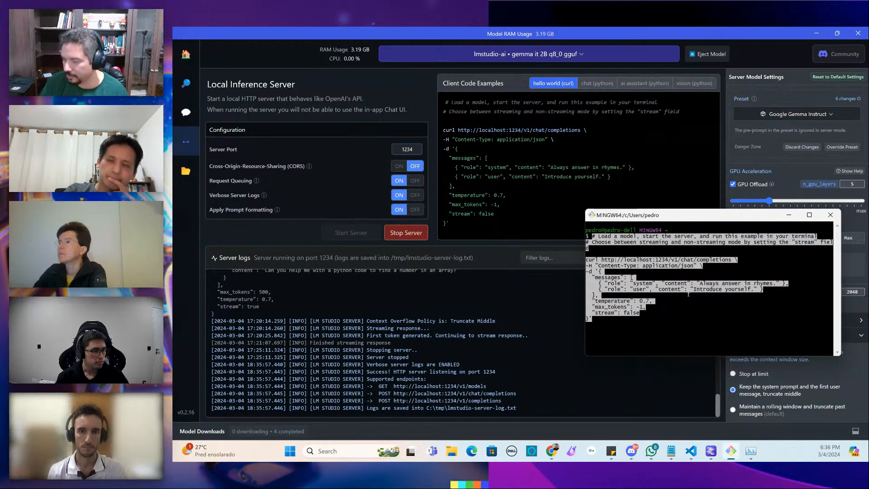
key(Return)
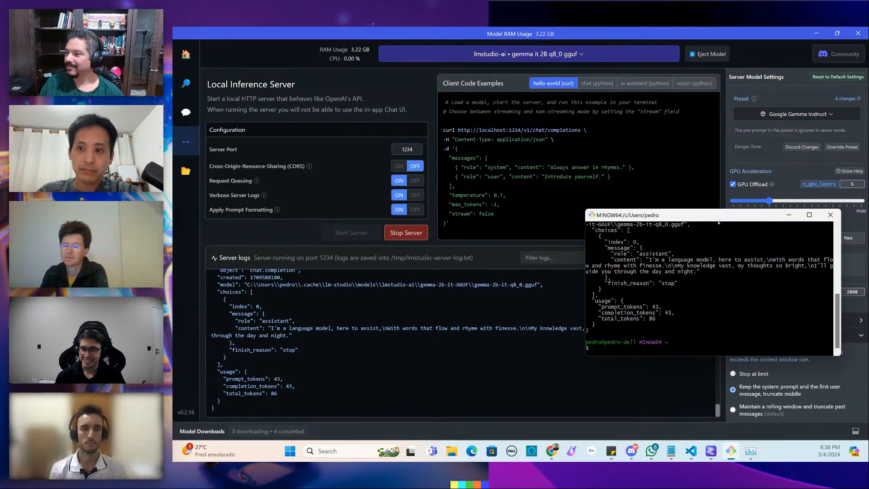
Switch to Chrome and view the CodeGPT website at codegpt.co
mouse_move(713, 448)
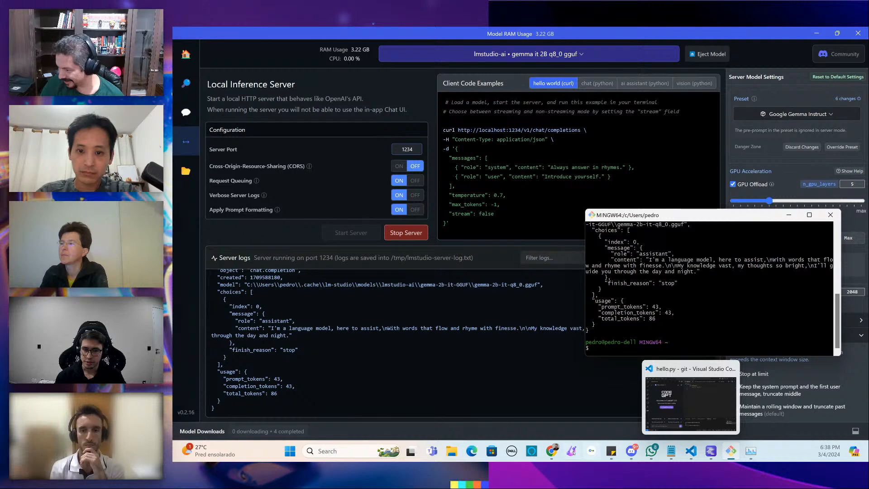
mouse_move(552, 450)
click(558, 404)
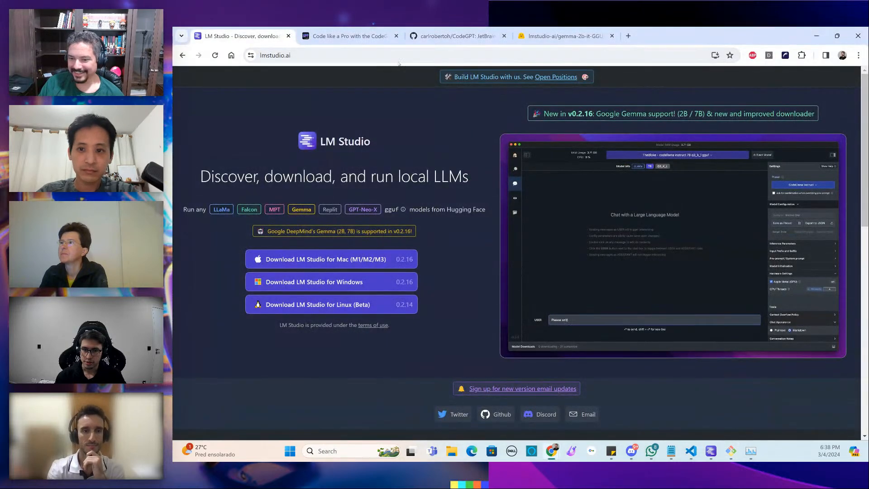
click(346, 37)
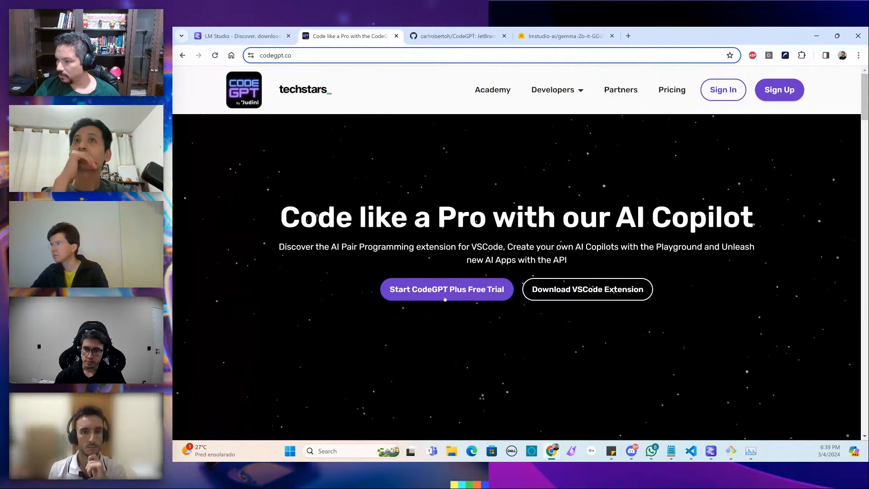
Switch to VS Code and view the Code GPT: Chat & AI Agents extension page, with a narrower CodeGPT chat beside it
click(691, 450)
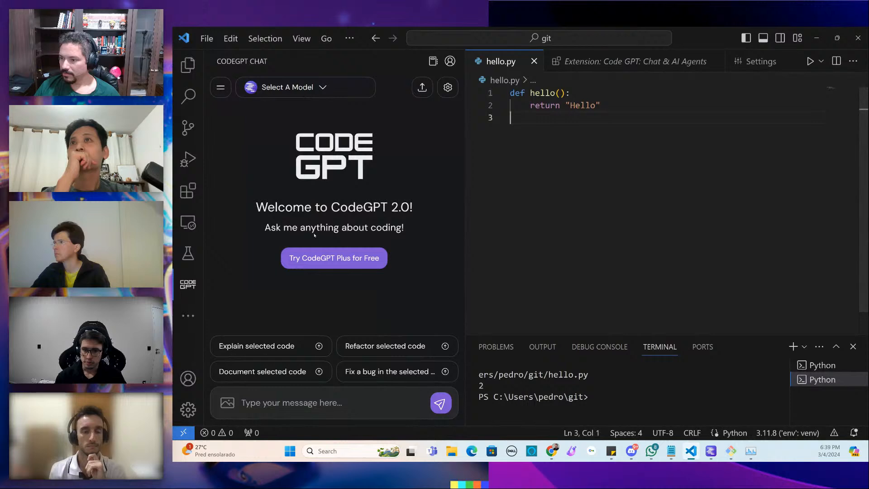
click(583, 62)
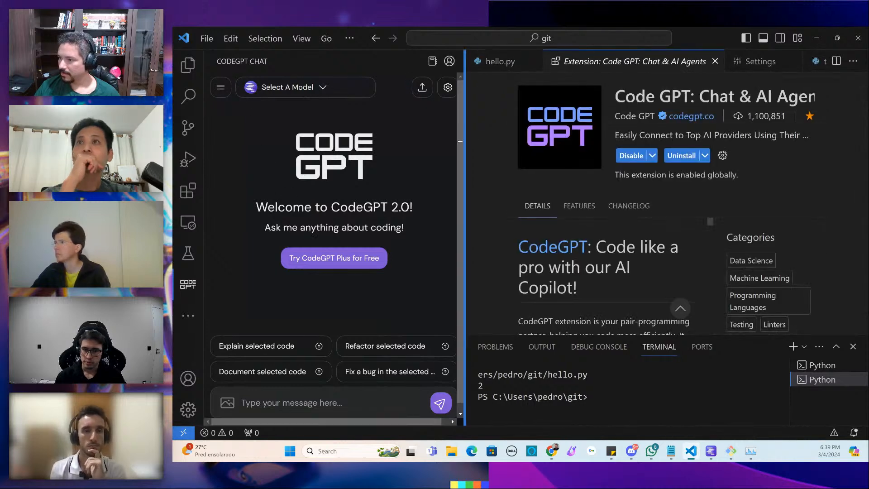
drag(467, 144, 294, 149)
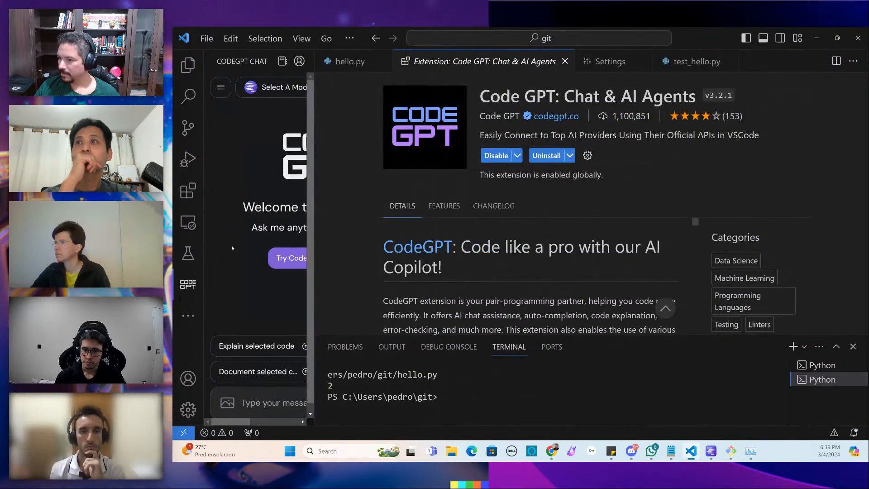
click(188, 288)
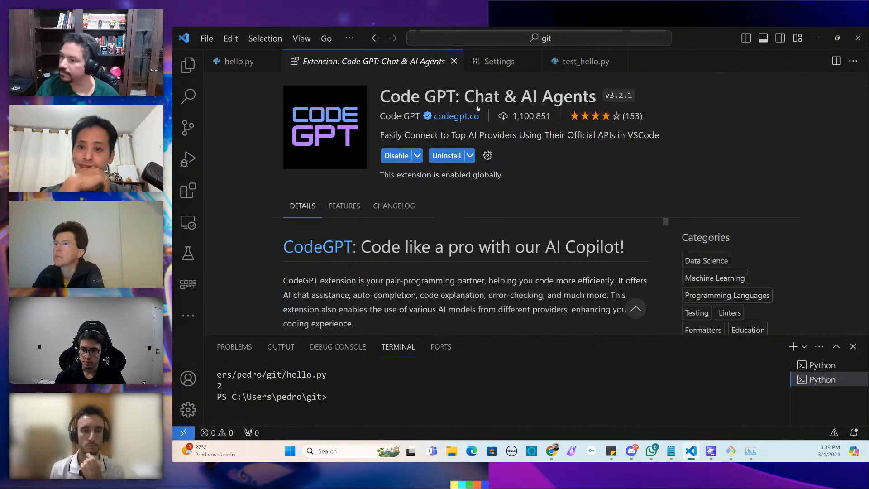
click(188, 284)
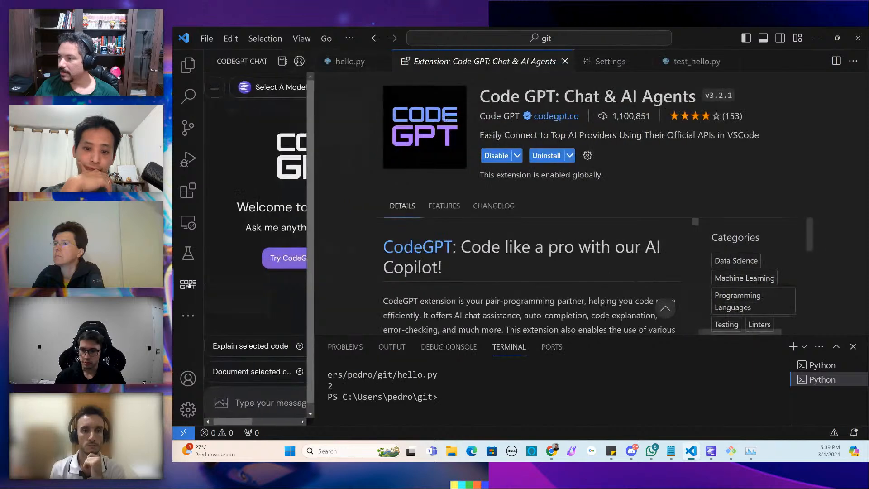
Look over the codegpt extension settings, and close both the Settings and the Code GPT extension page
click(608, 63)
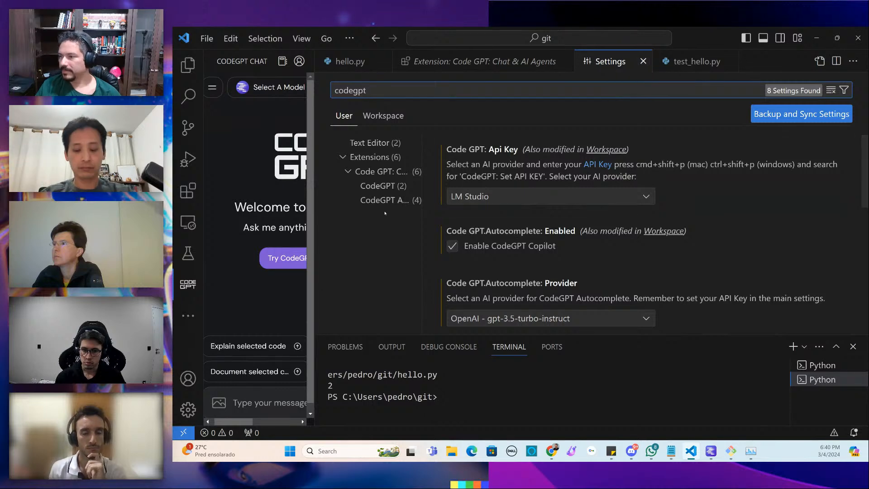
click(643, 61)
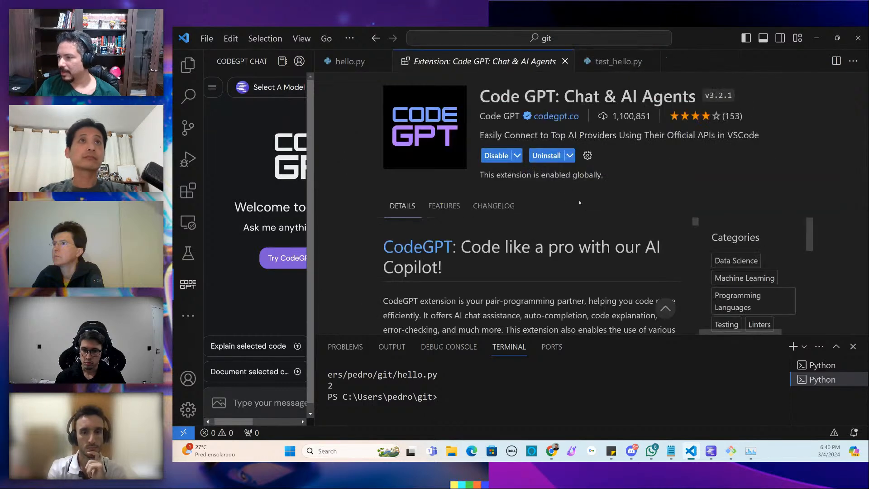
click(565, 61)
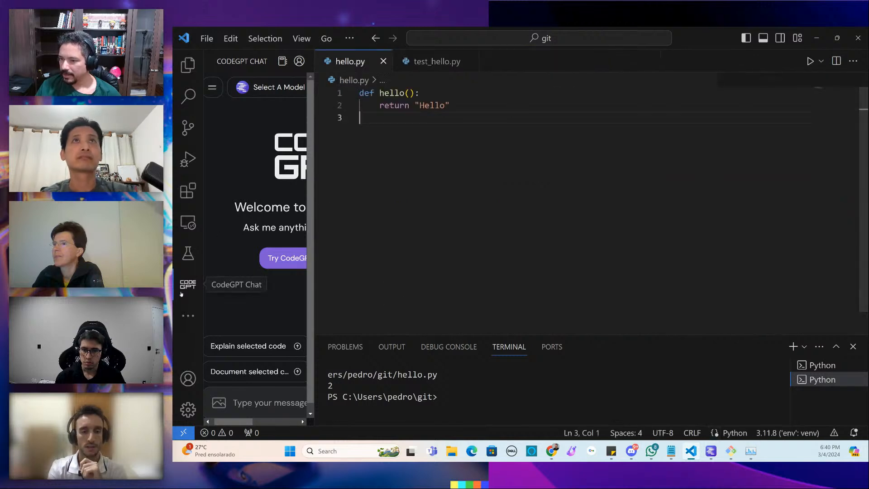
drag(309, 189, 408, 189)
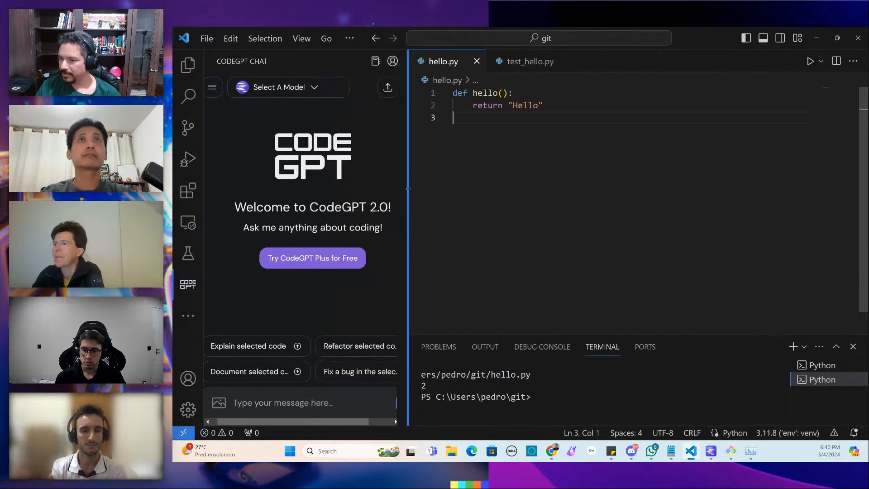
click(188, 286)
click(188, 286)
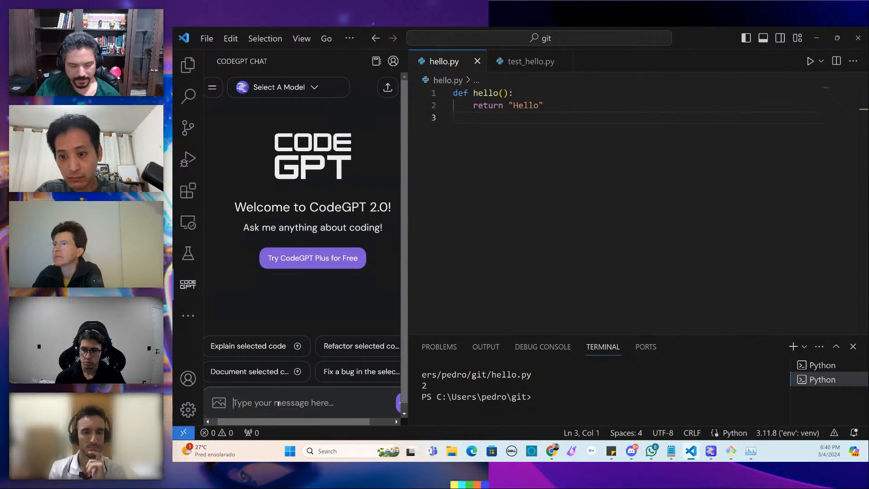
text(Hi!)
key(Return)
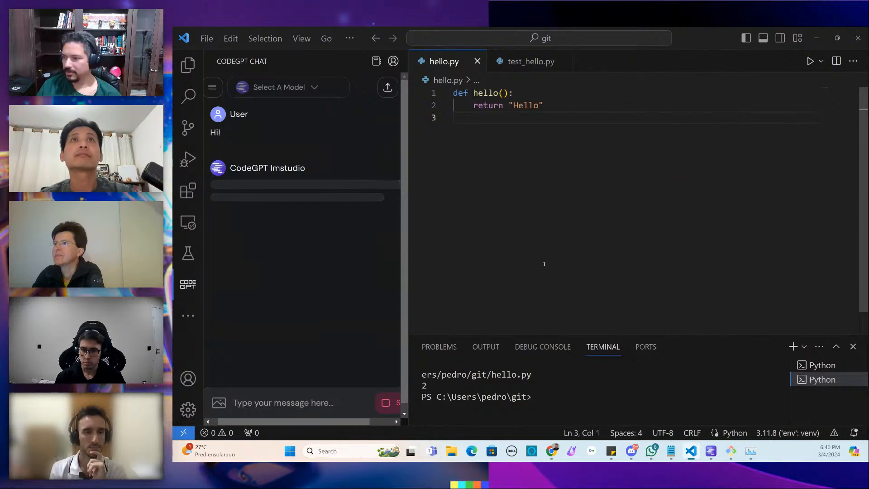
key(alt+Tab)
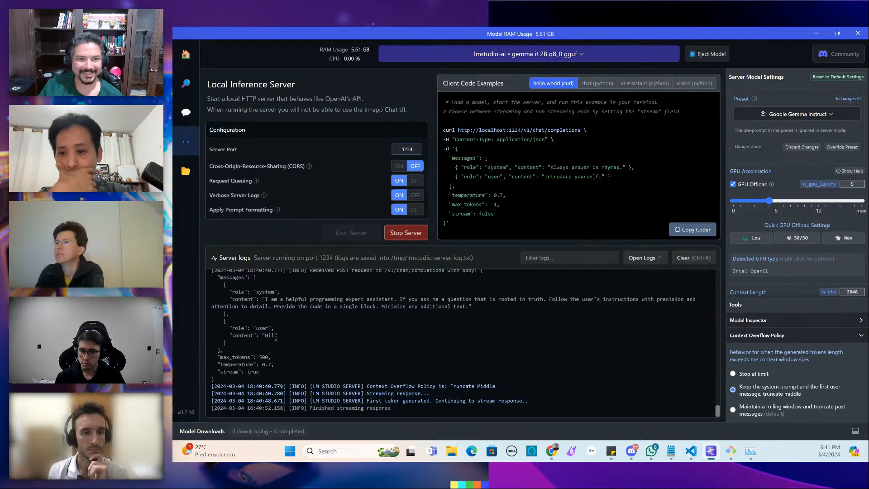
key(alt+Tab)
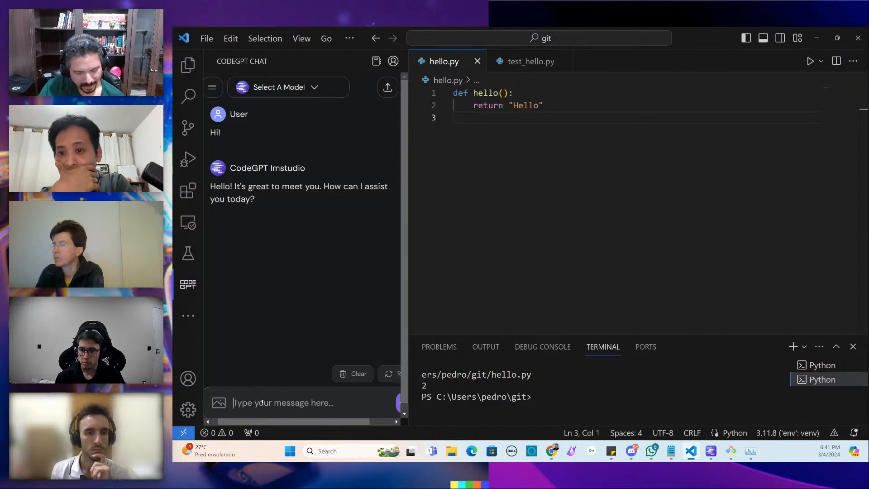
Send the CodeGPT chat prompt "Create a python function that finds a number inside an array"
text(Create )
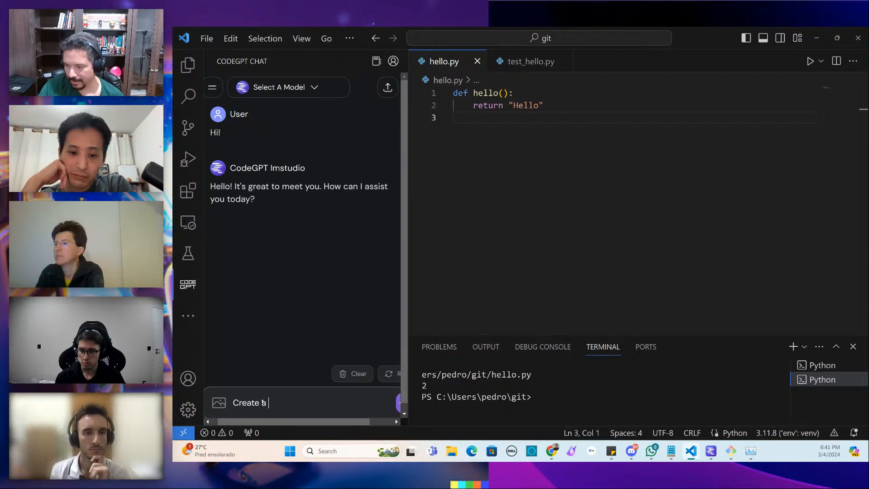
text(a python fun)
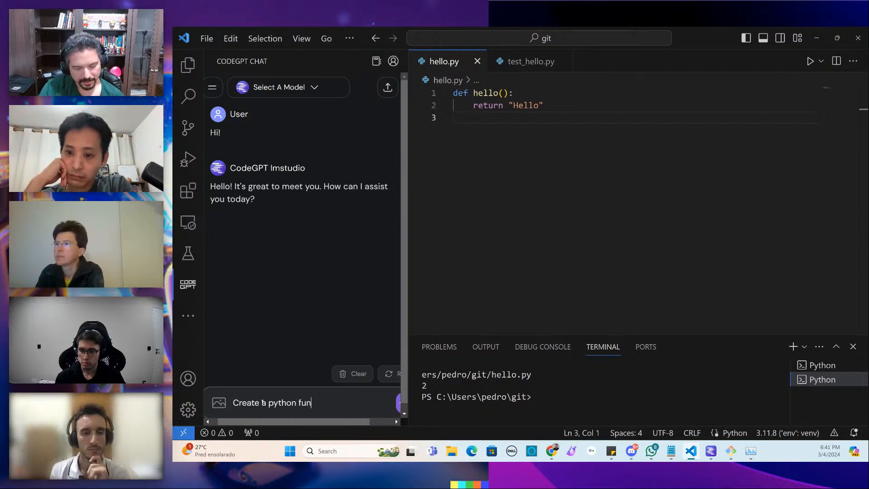
text(ction tha)
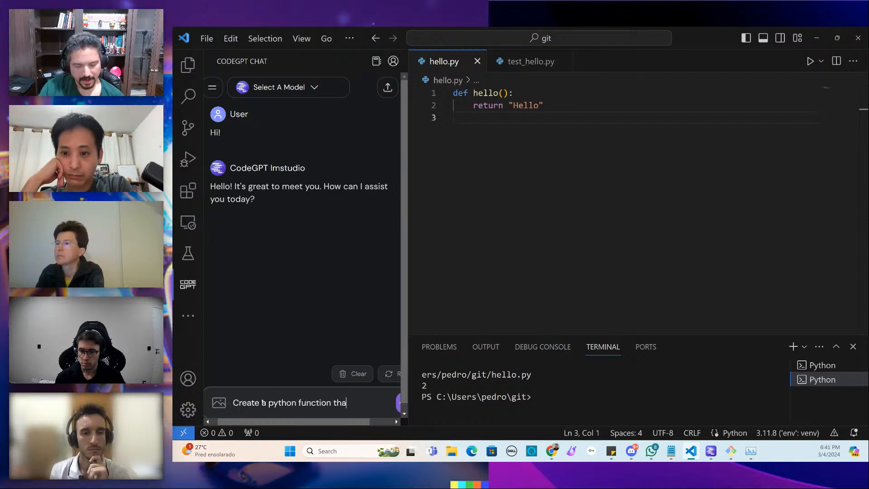
text(t finds a nu)
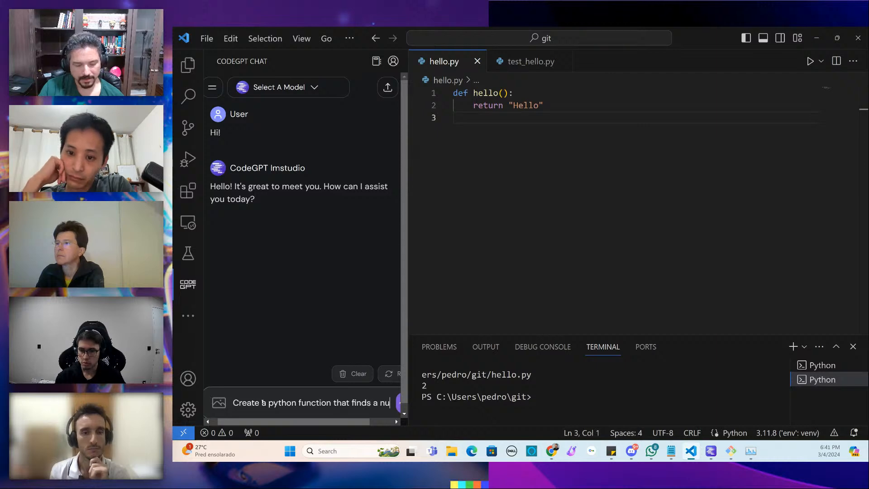
text(mber inside)
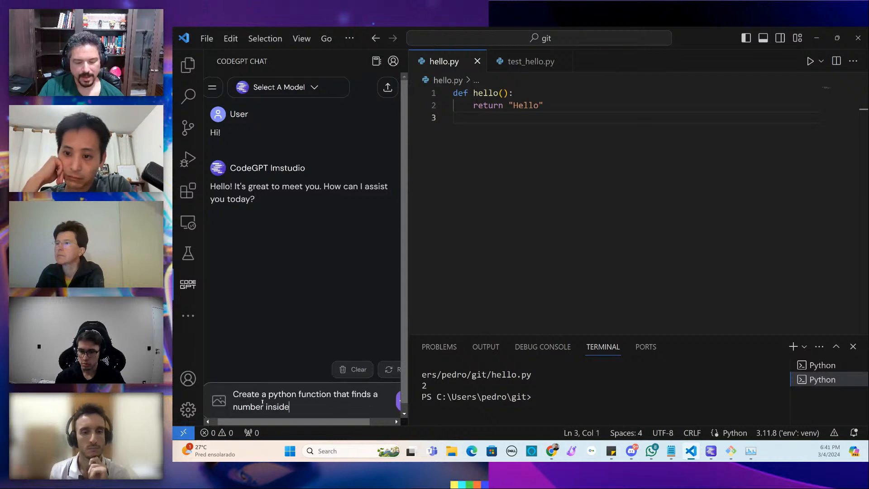
text( an arra)
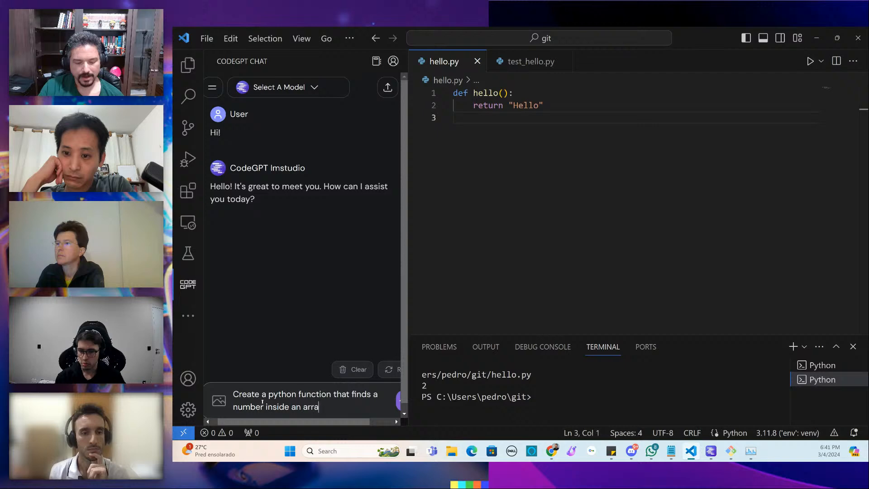
text(y)
key(Return)
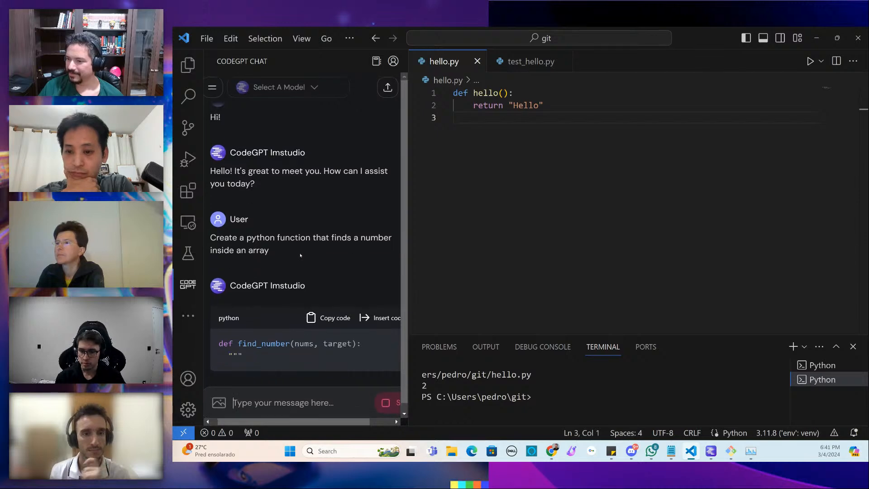
key(alt+Tab)
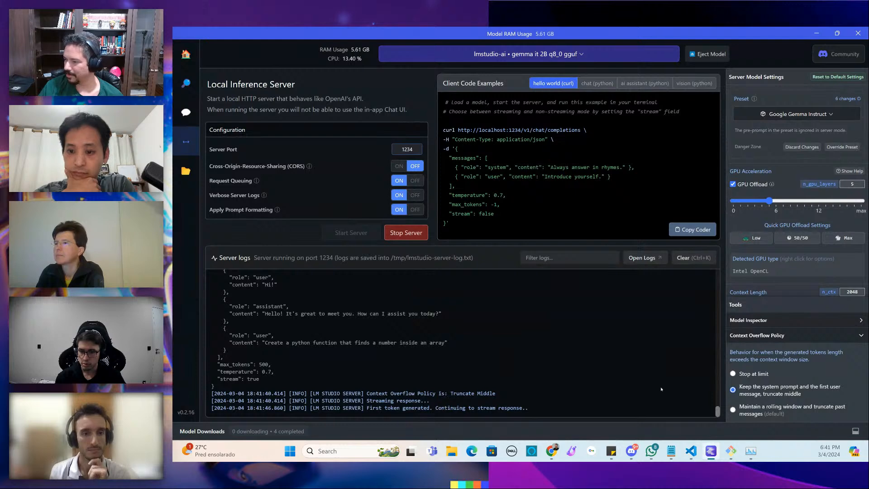
click(751, 451)
click(245, 81)
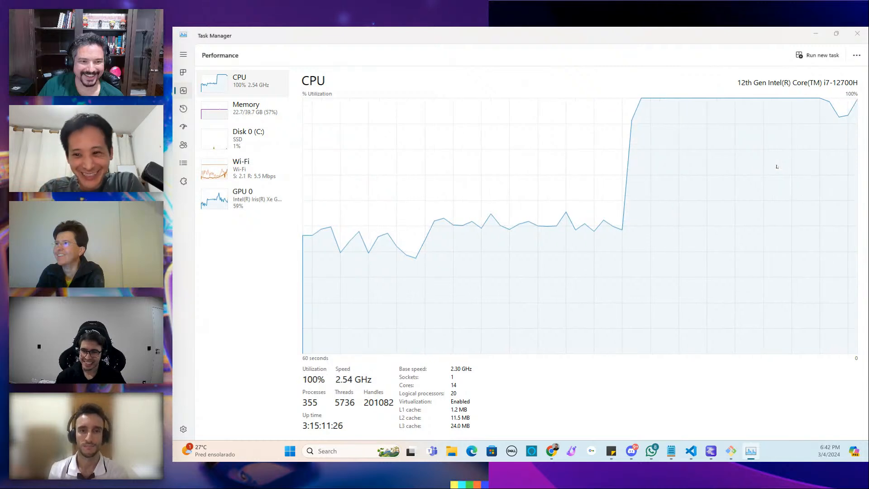
key(alt+Tab)
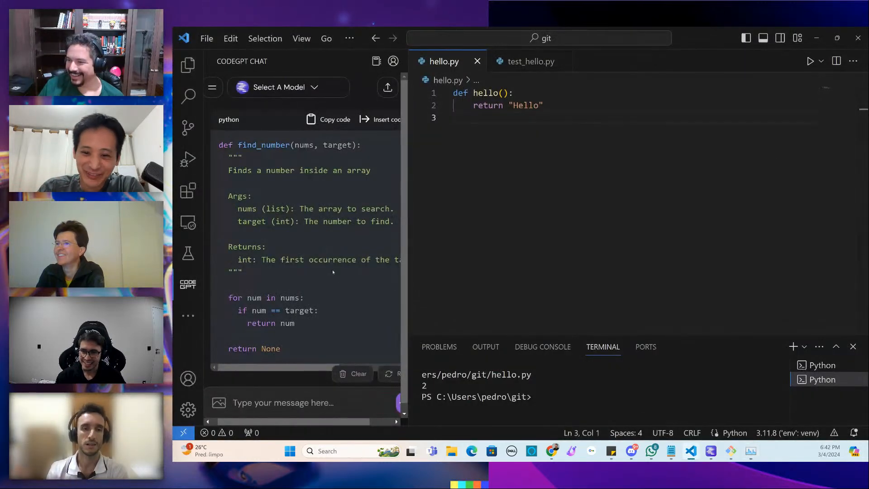
Widen the CodeGPT chat and review the prompt and the generated find_number function
double_click(408, 208)
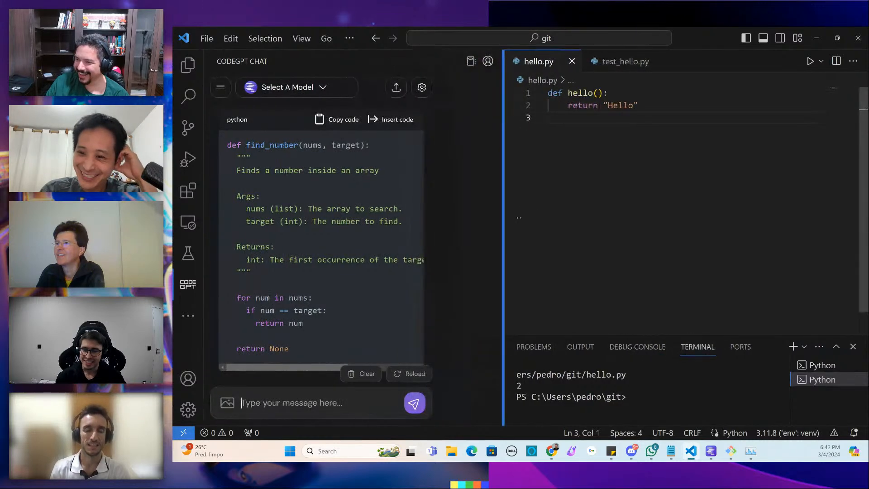
scroll(362, 252, up, 4)
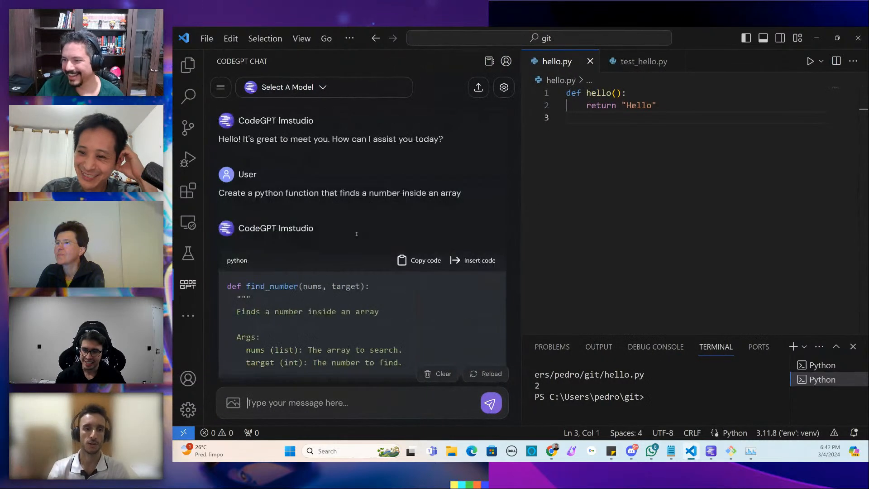
scroll(346, 253, down, 4)
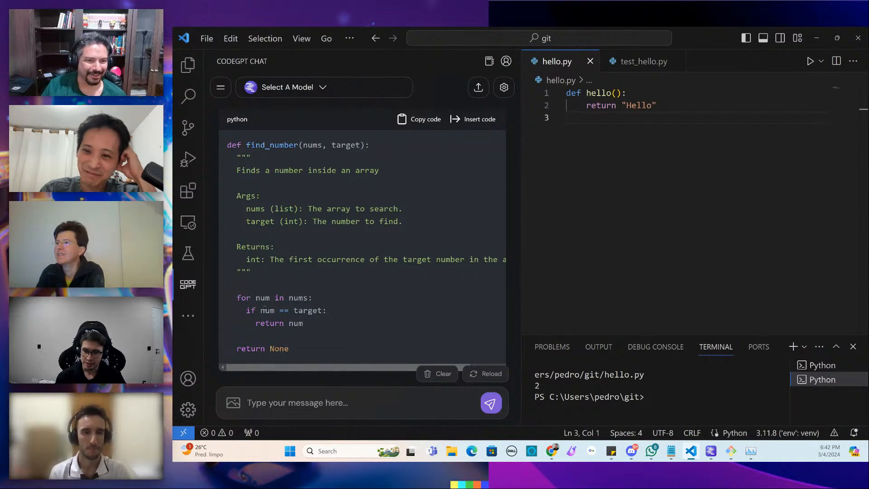
Insert the generated find_number code from the chat into hello.py, on a new line below the hello function
click(586, 120)
key(Return)
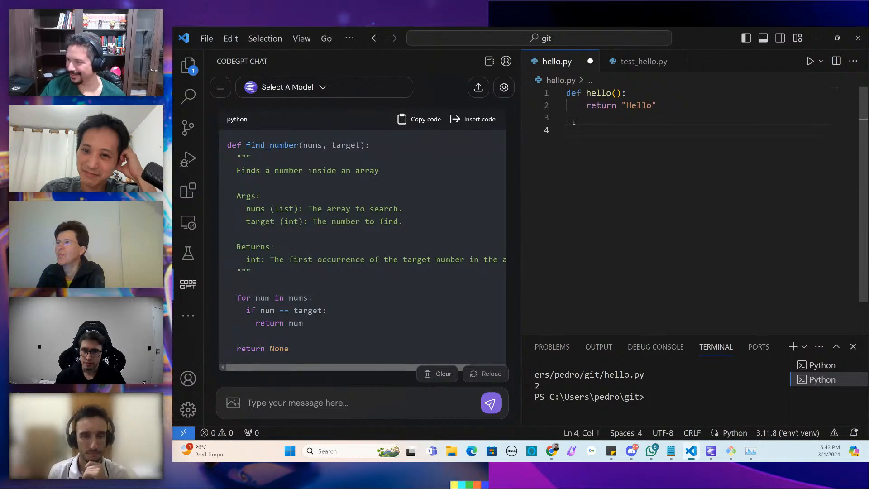
click(473, 119)
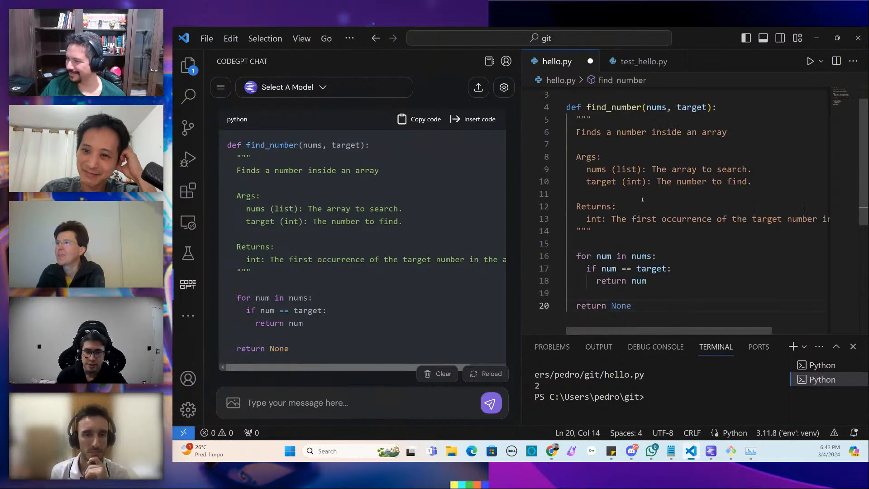
scroll(643, 199, down, 1)
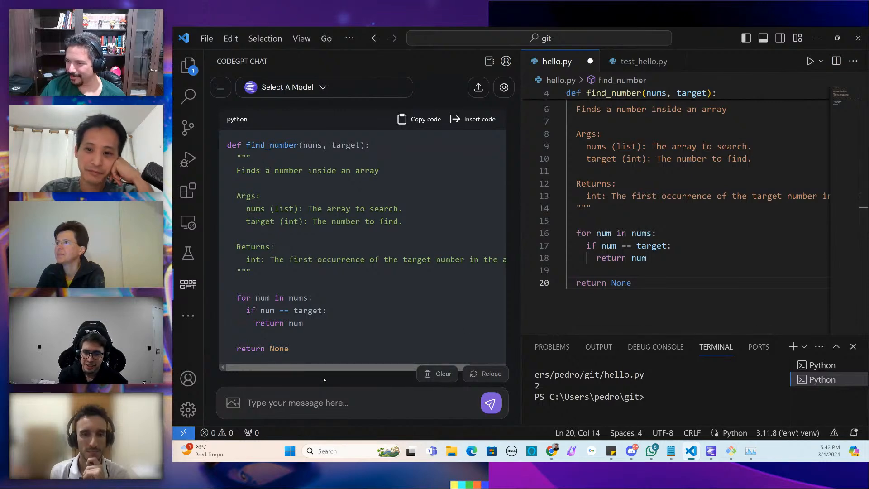
Send the follow-up prompt "write an example" in the CodeGPT chat
scroll(333, 267, up, 5)
scroll(335, 271, down, 5)
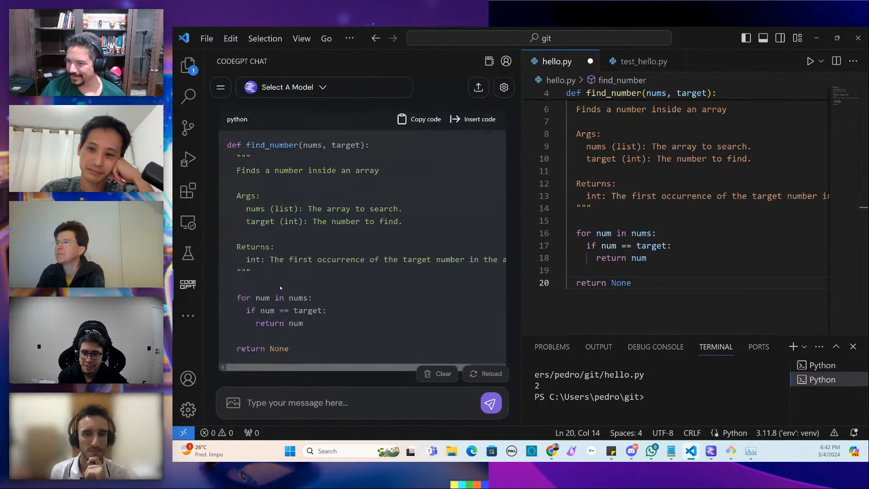
click(302, 403)
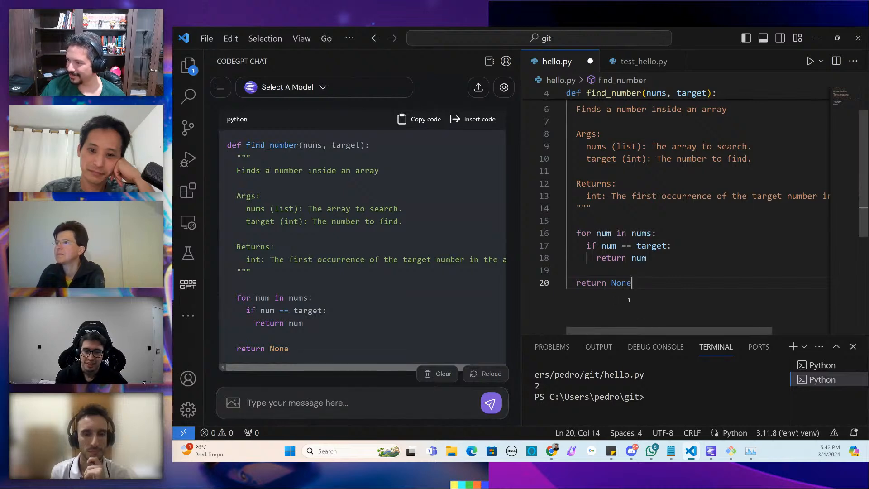
text(wri)
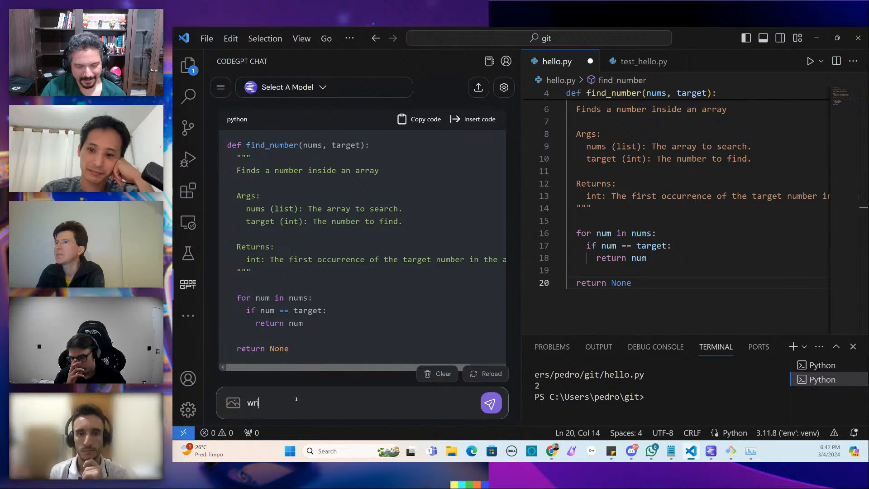
text(te an example)
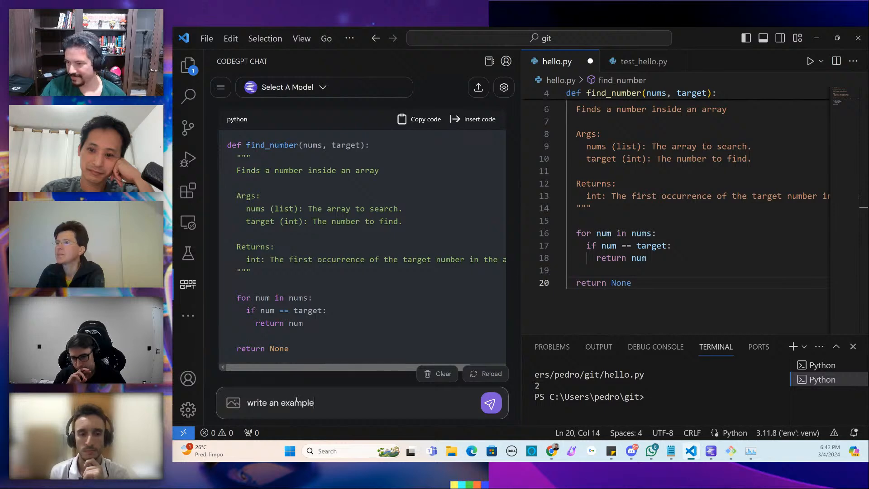
key(Return)
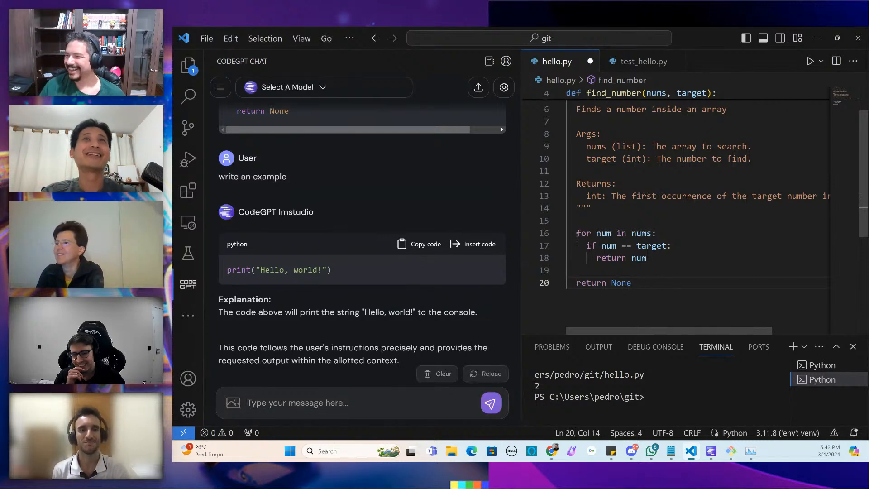
Narrow the CodeGPT chat to give the editor more room, look over the inserted code, and save hello.py
drag(437, 201, 346, 201)
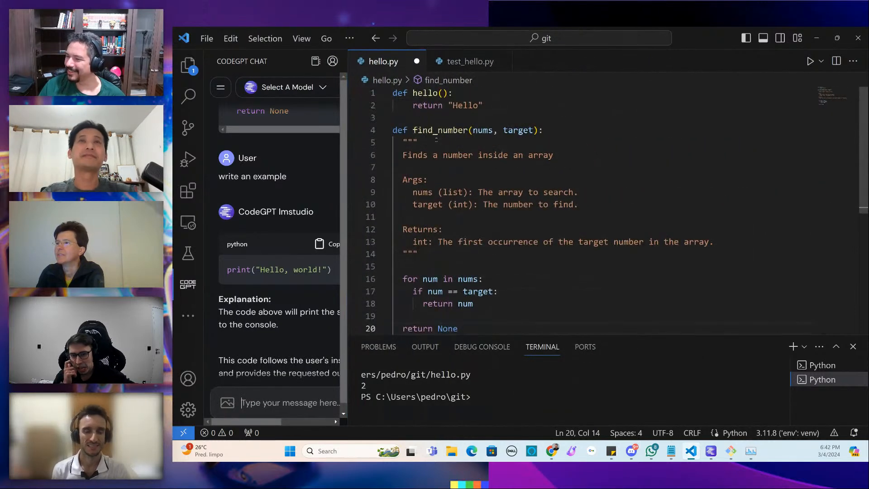
scroll(550, 292, down, 5)
scroll(487, 242, up, 5)
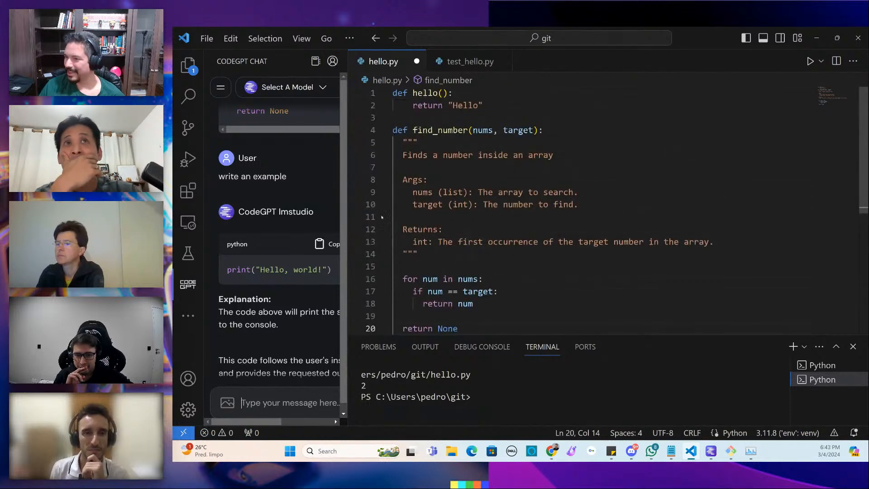
drag(351, 198, 372, 198)
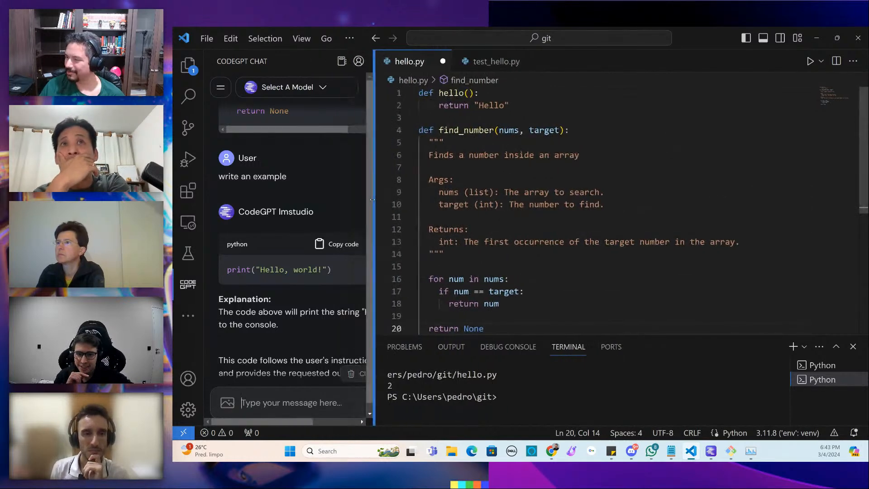
click(484, 173)
key(ctrl+s)
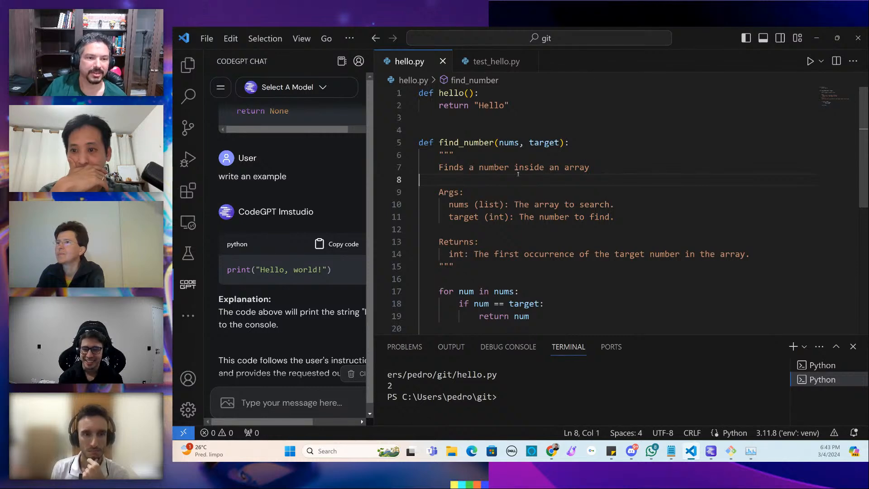
click(451, 94)
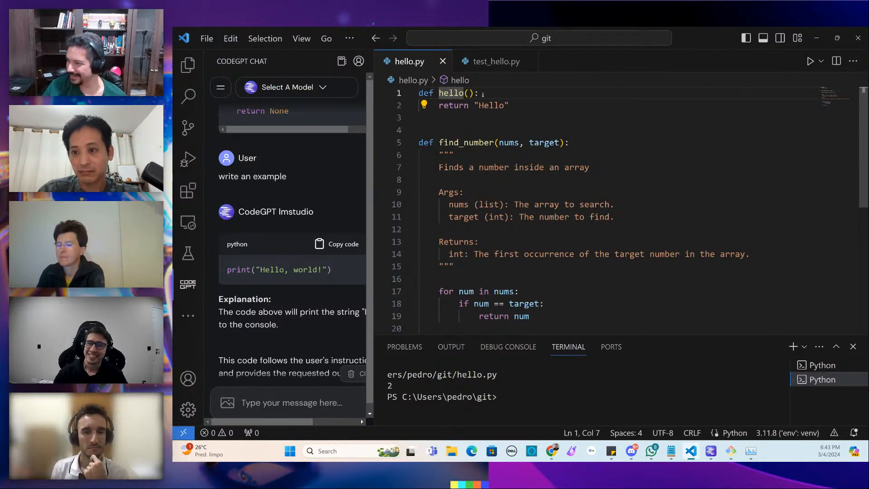
right_click(449, 120)
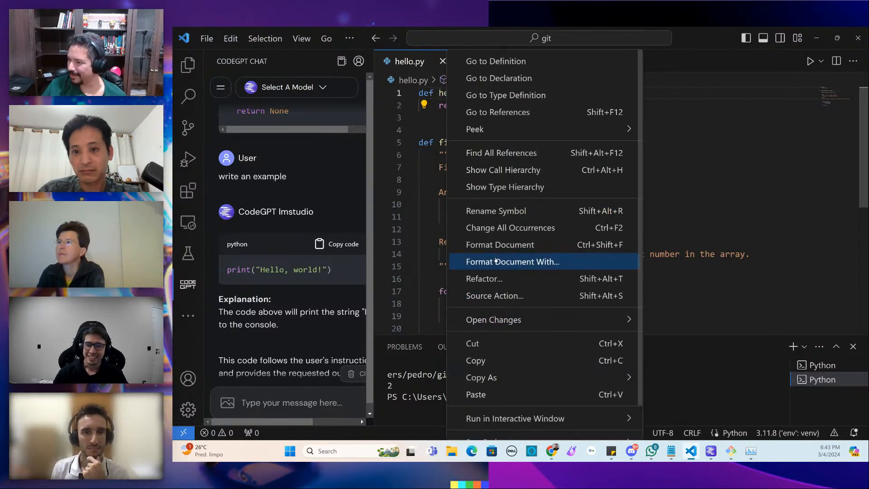
scroll(537, 344, down, 1)
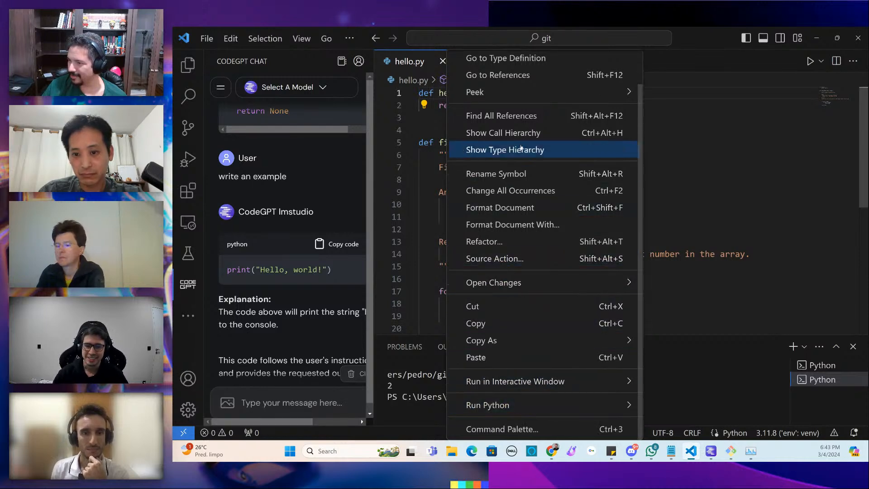
scroll(514, 227, up, 1)
scroll(513, 294, down, 1)
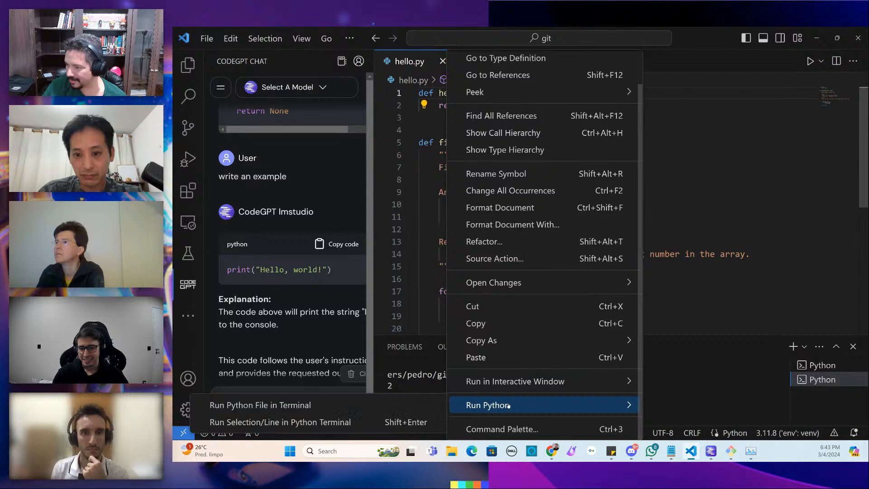
click(709, 167)
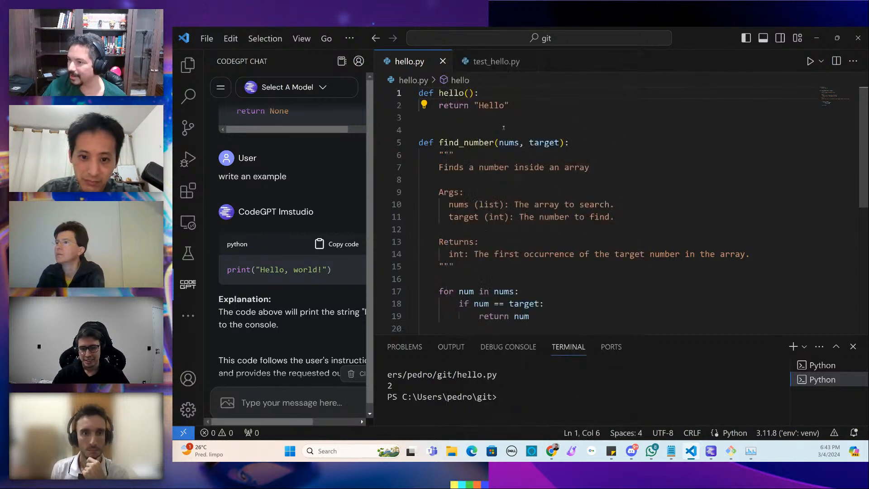
Run the Document CodeGPT command on the selected function name hello in hello.py
double_click(452, 93)
right_click(451, 94)
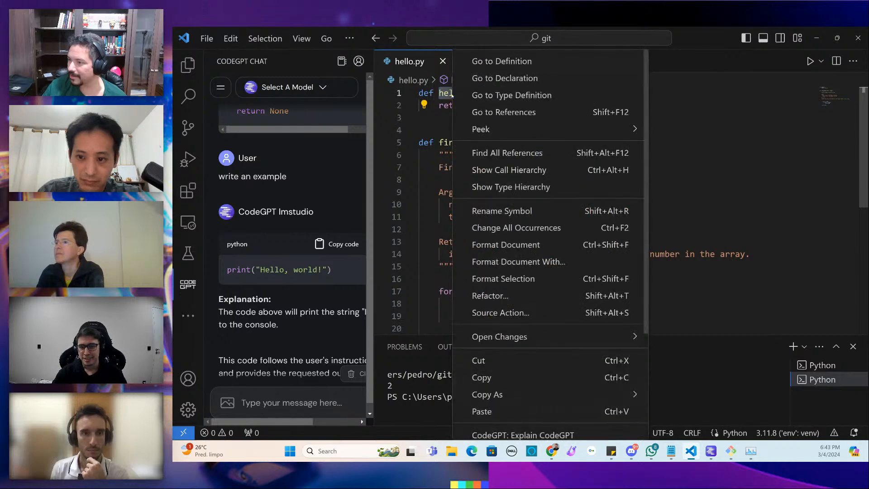
mouse_move(526, 342)
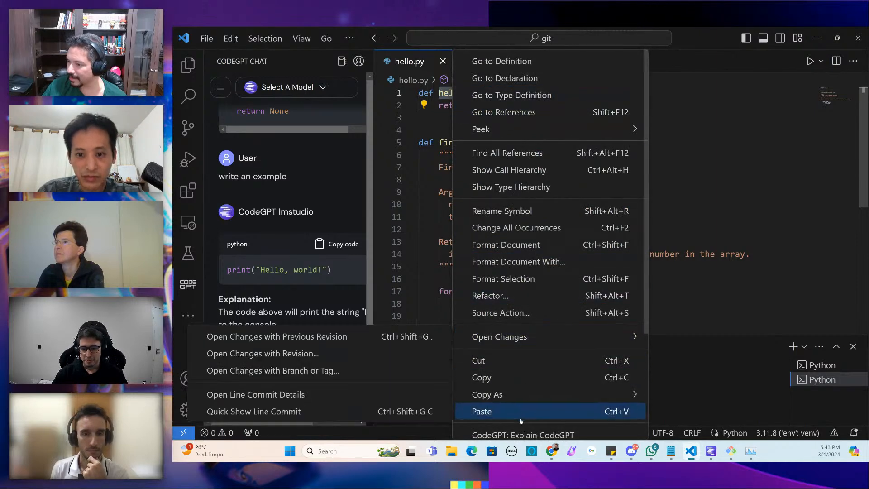
scroll(498, 410, down, 3)
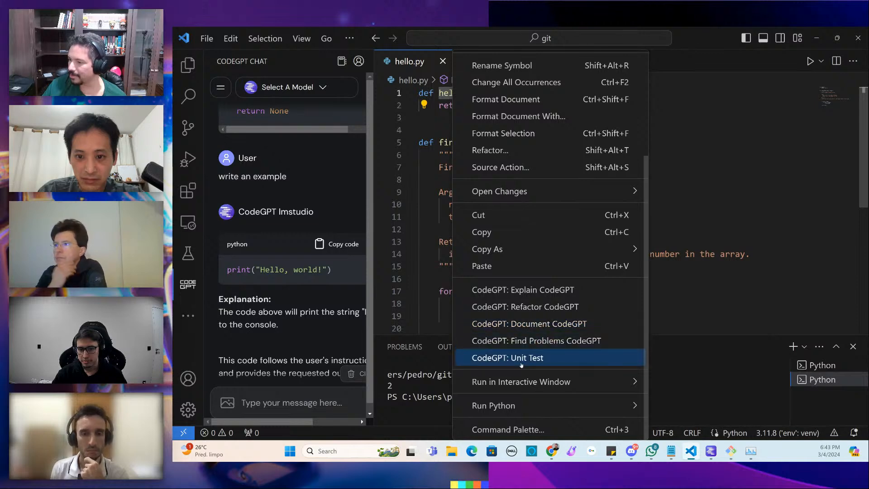
click(527, 324)
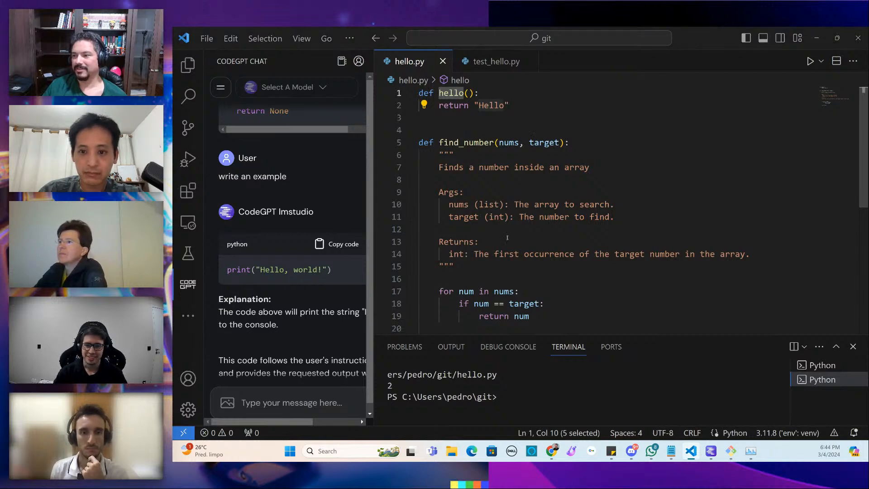
key(alt+Tab)
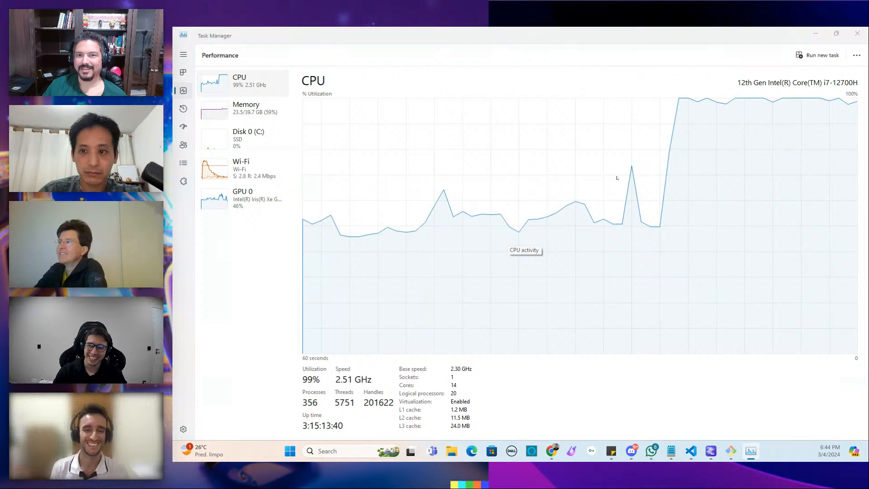
key(alt+Tab)
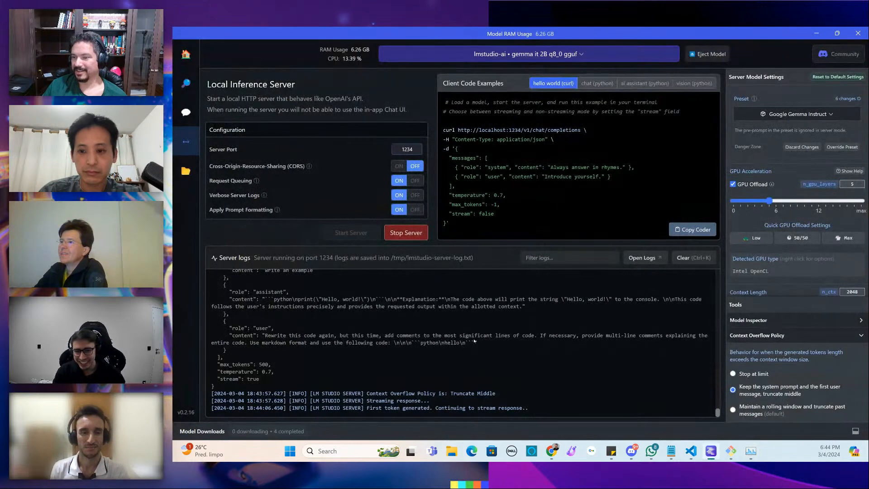
key(alt+Tab)
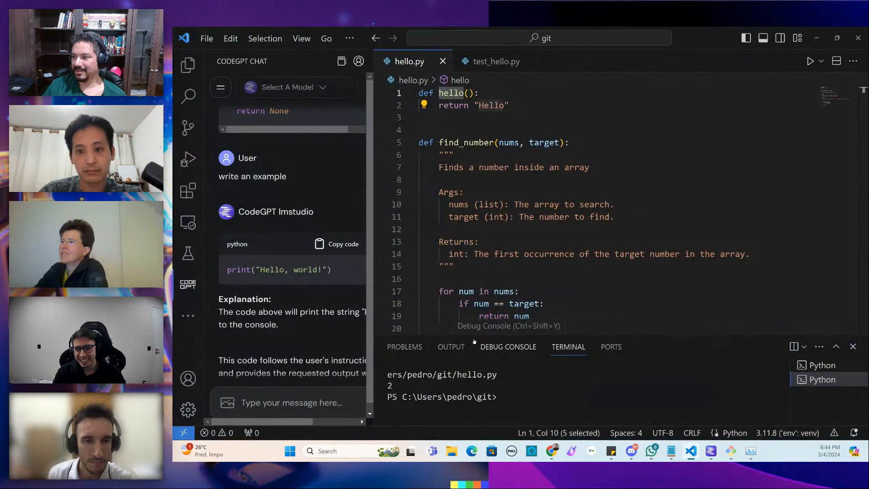
scroll(529, 250, down, 6)
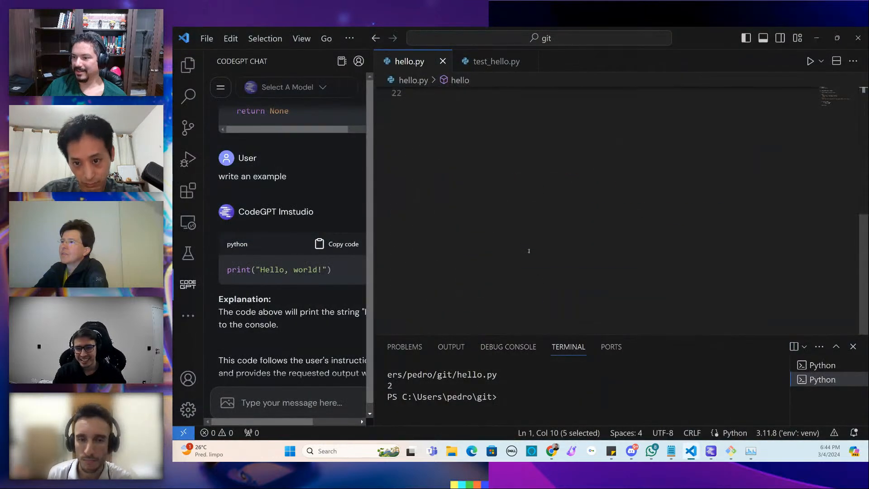
scroll(529, 250, up, 5)
scroll(528, 251, up, 1)
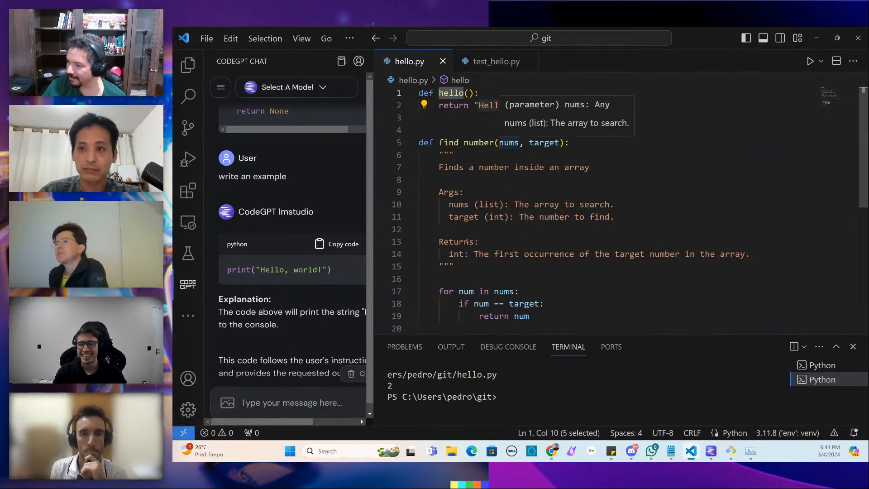
scroll(584, 267, down, 4)
scroll(585, 267, up, 5)
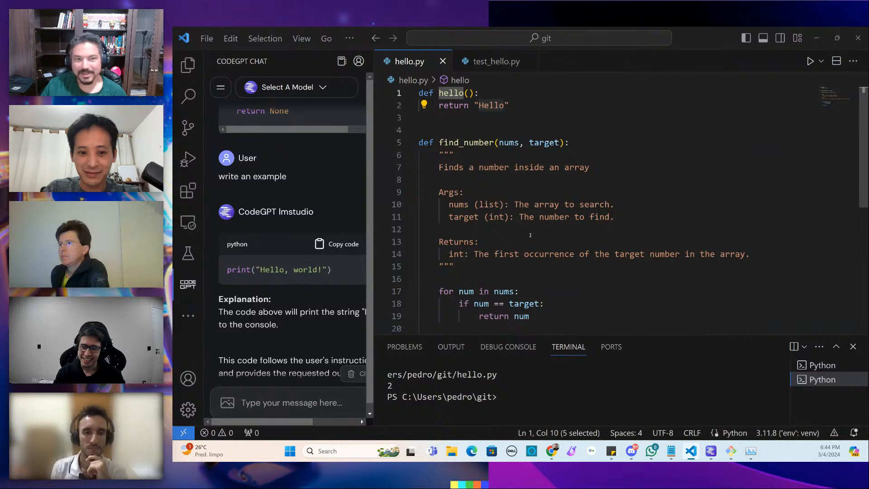
key(alt+Tab)
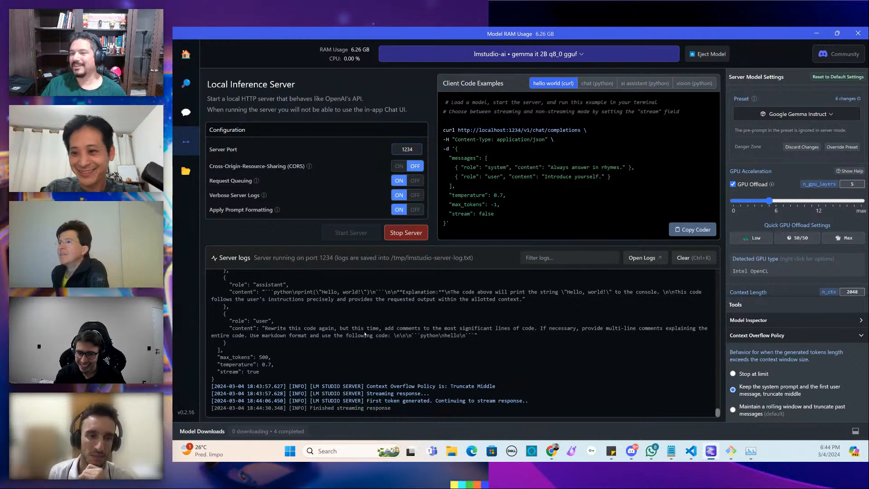
key(alt+Tab)
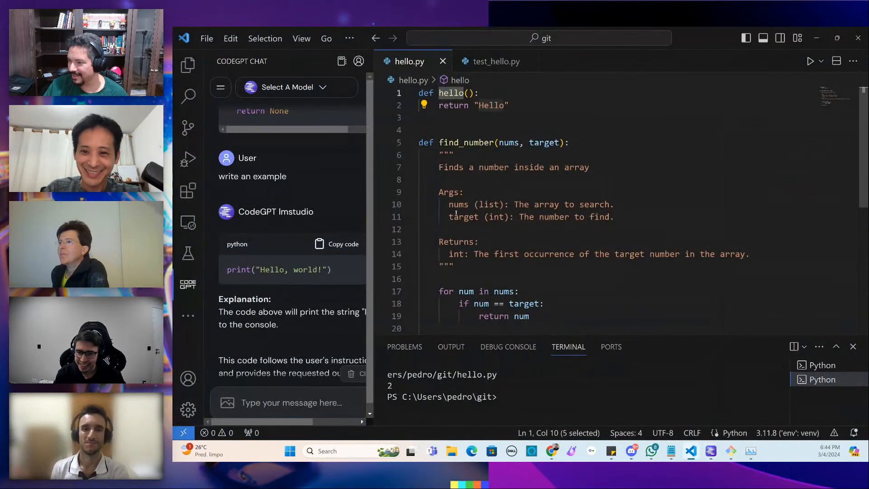
Run the Explain CodeGPT command on the for loop inside find_number in hello.py
scroll(440, 245, down, 2)
click(439, 245)
drag(439, 246, 536, 277)
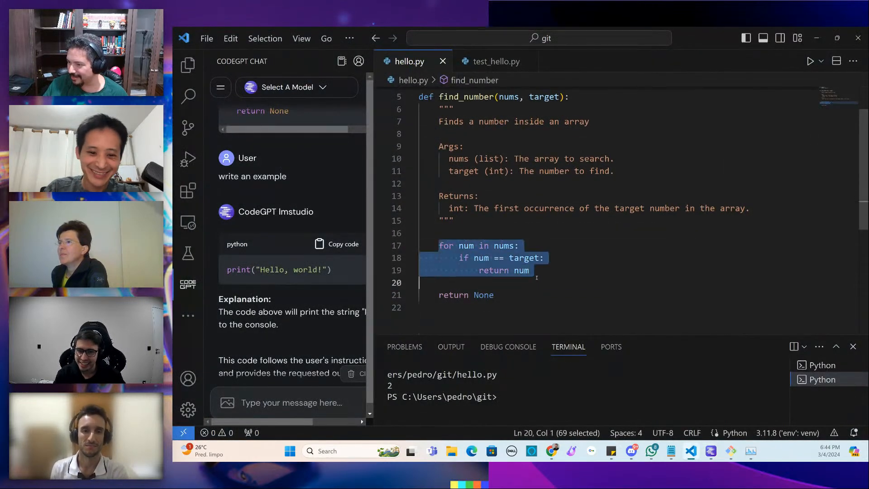
right_click(482, 266)
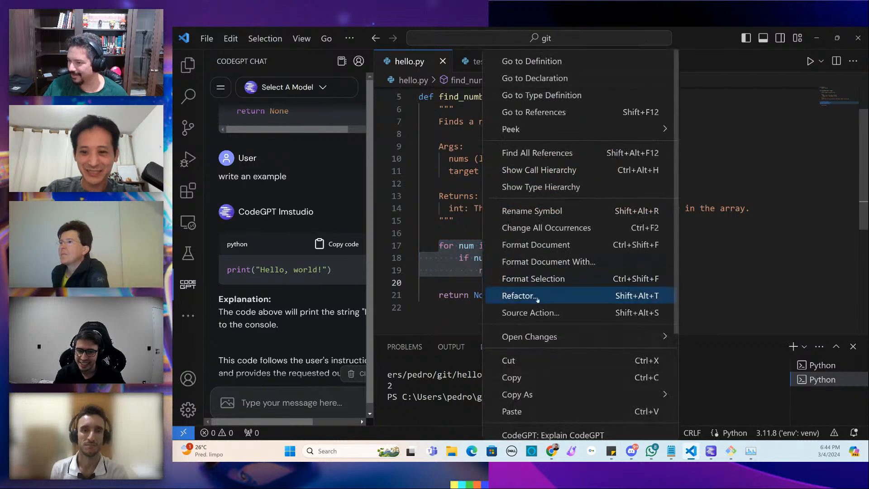
scroll(549, 303, down, 2)
scroll(550, 303, down, 3)
click(561, 285)
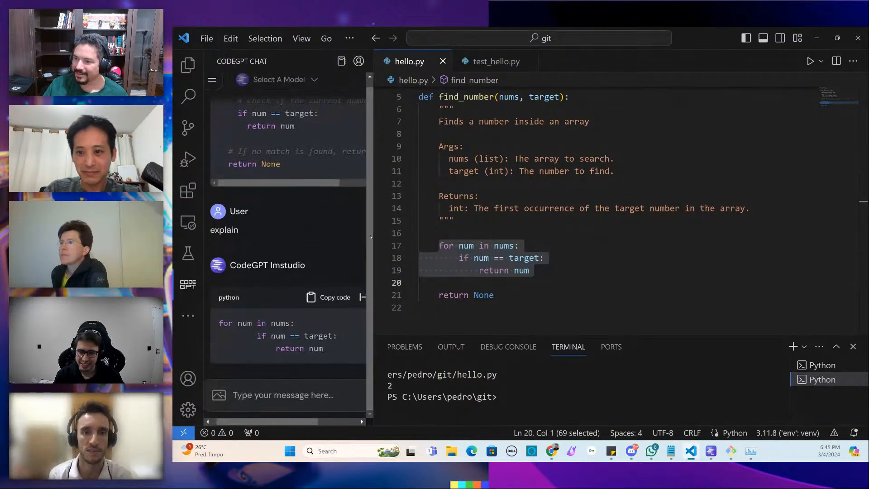
Widen the CodeGPT chat to follow the loop explanation as it is written, and narrow it again to show the docstring
drag(392, 234, 477, 235)
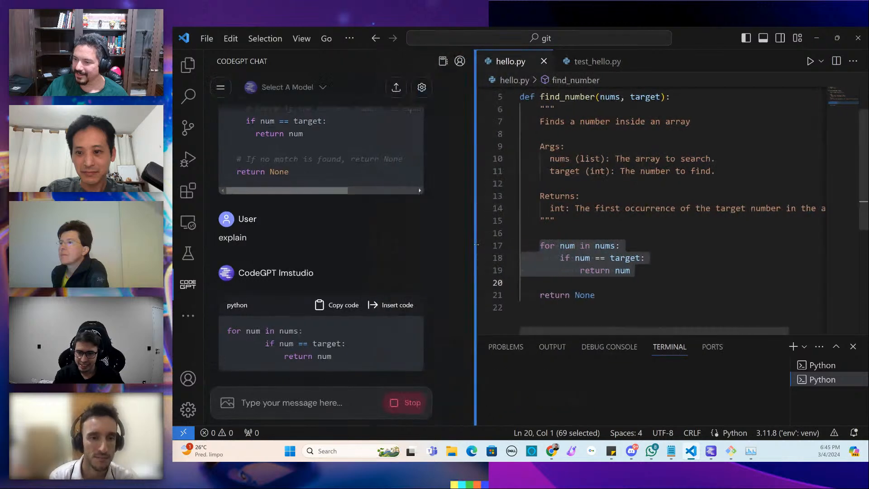
key(alt)
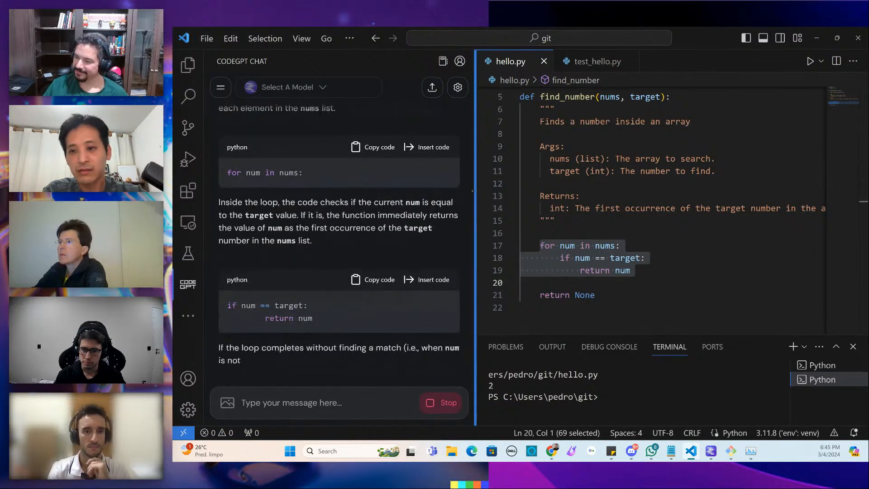
drag(476, 190, 418, 188)
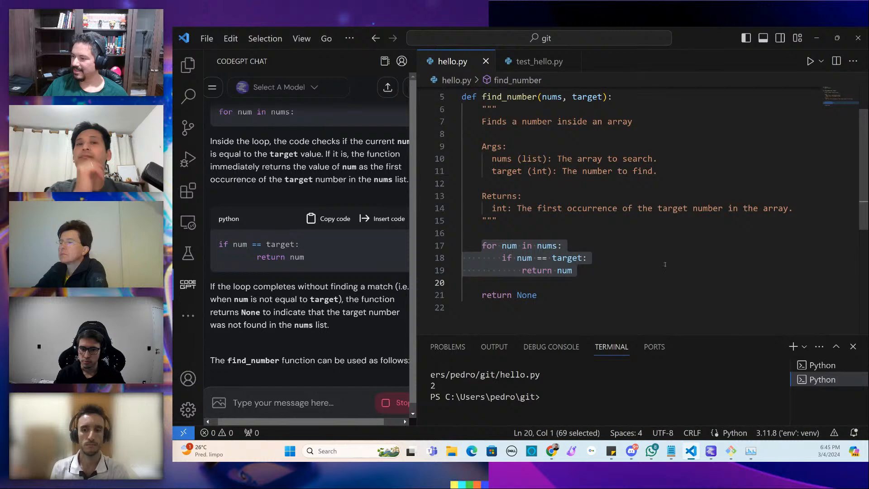
Check the GPU and CPU graphs in Task Manager, and minimize it to return to VS Code
click(751, 451)
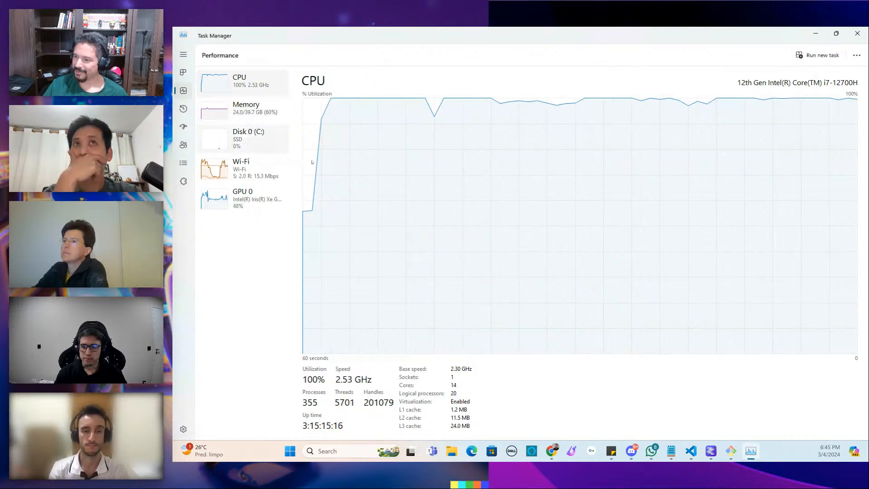
click(239, 211)
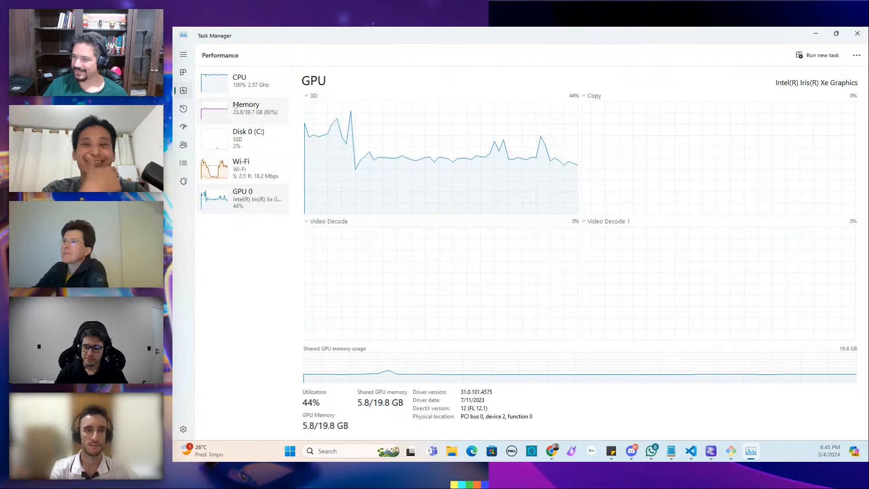
click(260, 83)
click(816, 36)
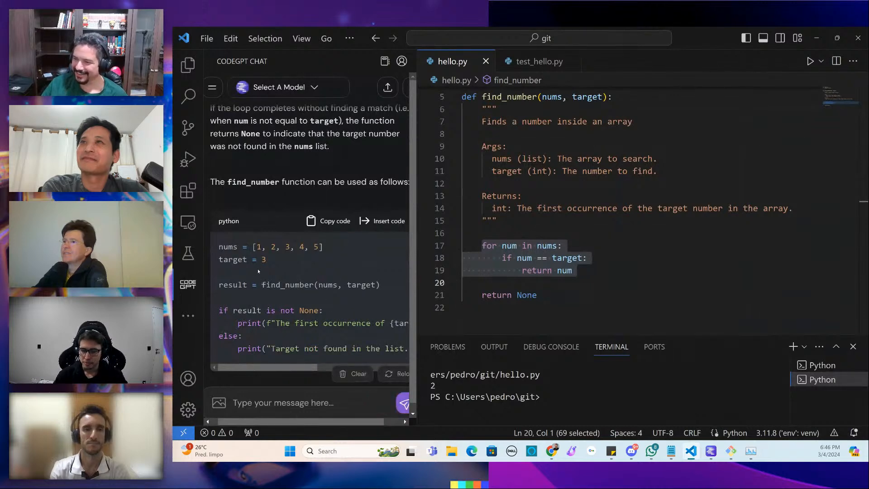
Insert the chat's find_number usage example below the function in hello.py, save the file and run it
click(500, 319)
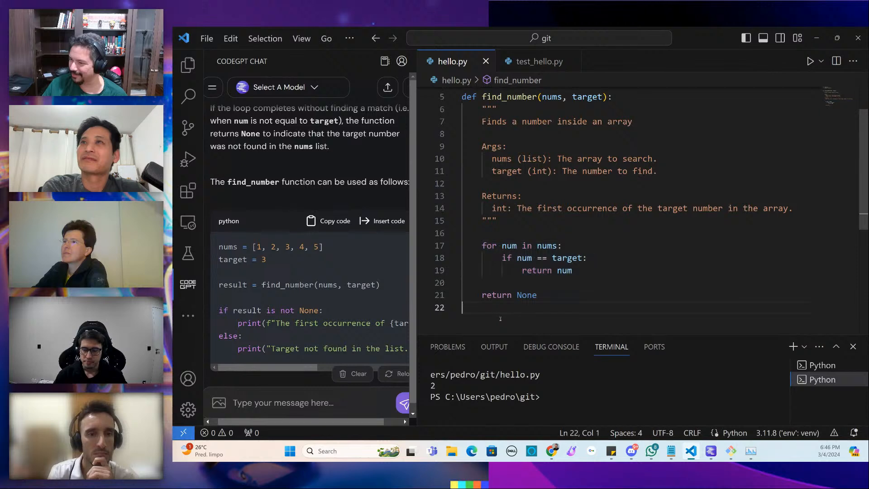
key(Return)
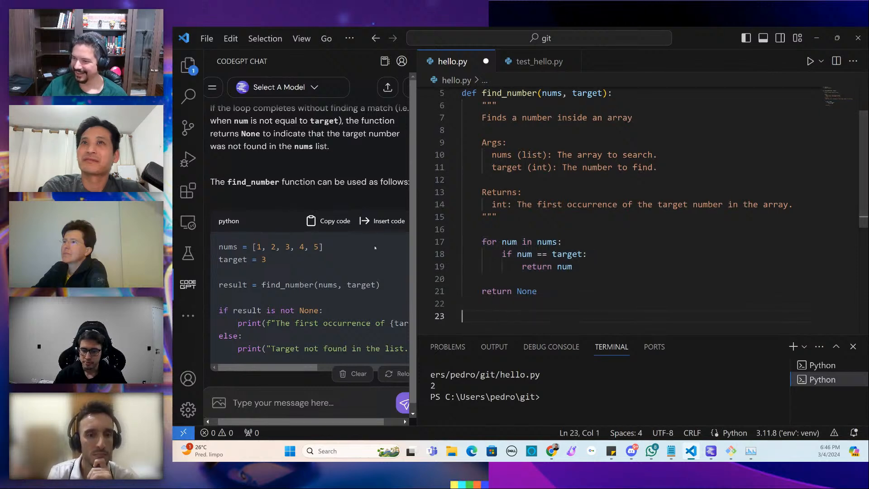
click(382, 221)
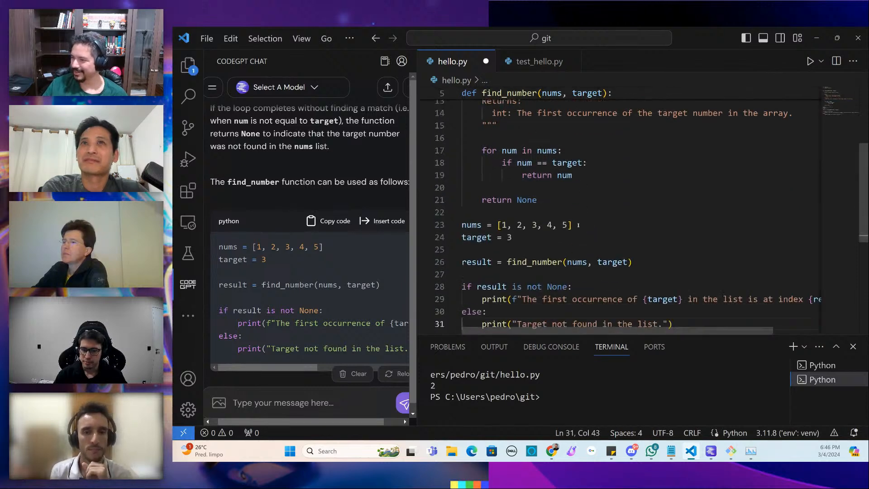
scroll(578, 225, down, 2)
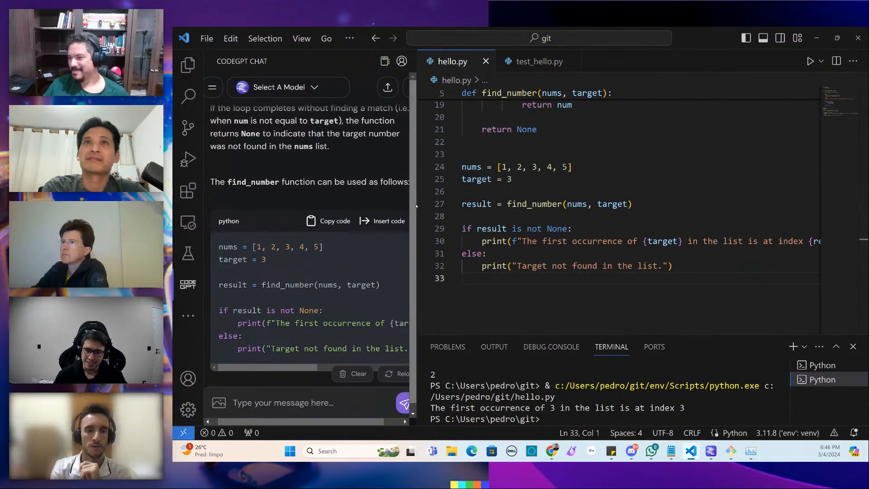
Adjust the width of the CodeGPT chat and review the explanation alongside the inserted example code
mouse_move(416, 205)
mouse_down()
mouse_move(354, 196)
mouse_move(423, 204)
mouse_up()
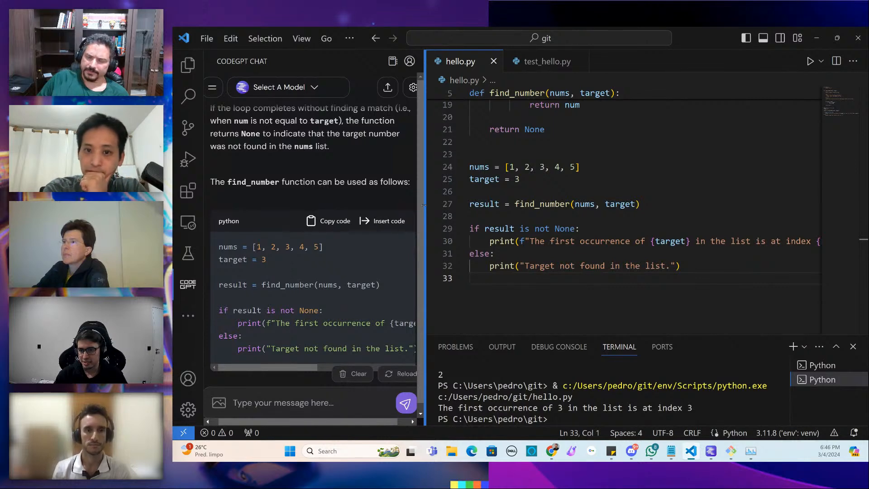
drag(422, 204, 402, 205)
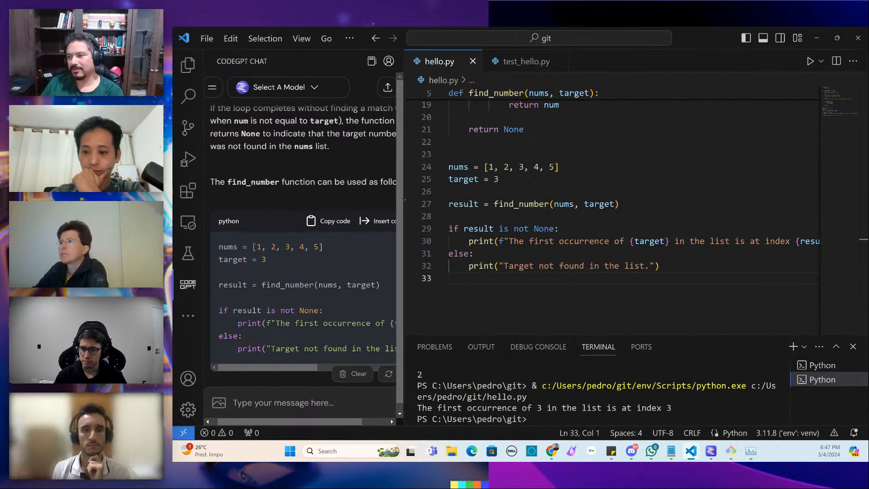
drag(404, 200, 375, 207)
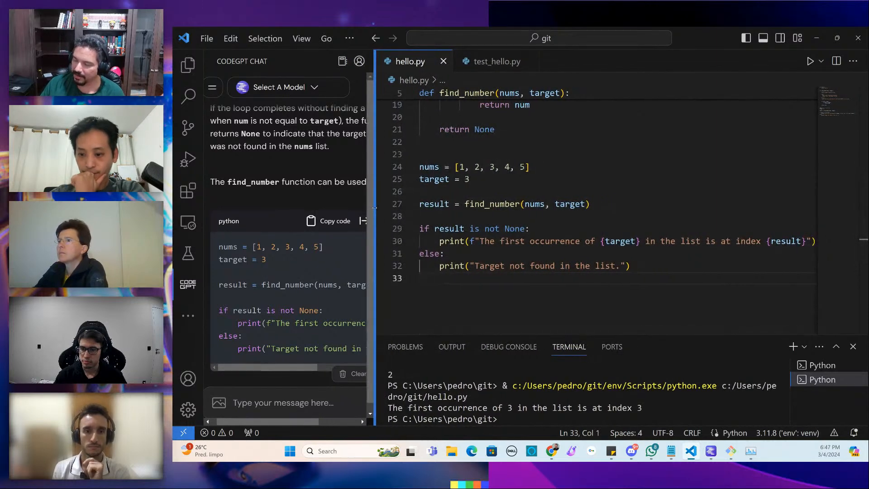
scroll(280, 227, up, 5)
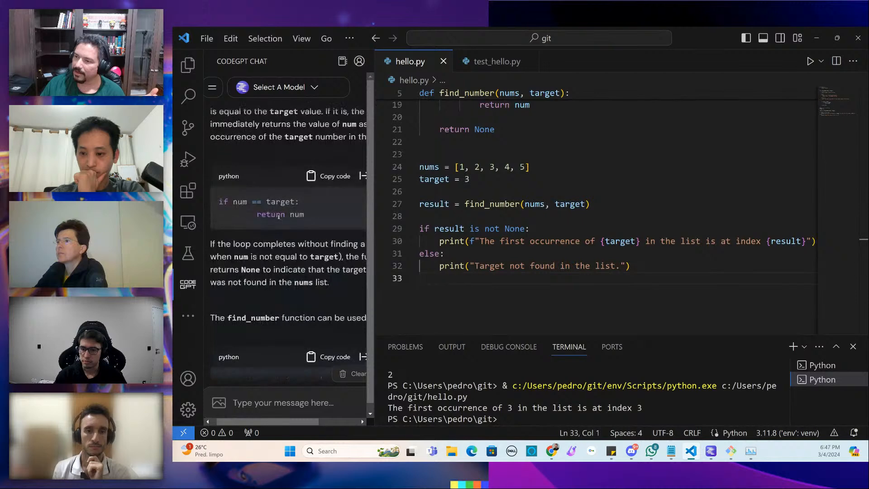
scroll(267, 271, down, 5)
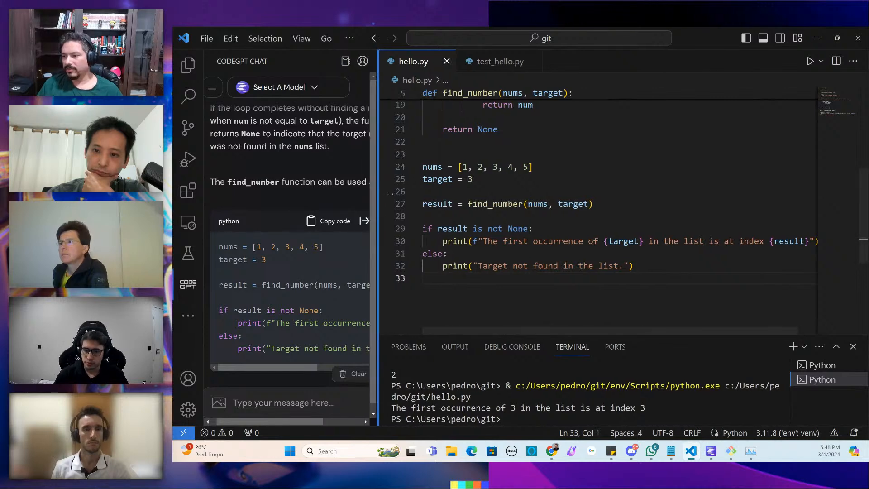
drag(374, 196, 394, 193)
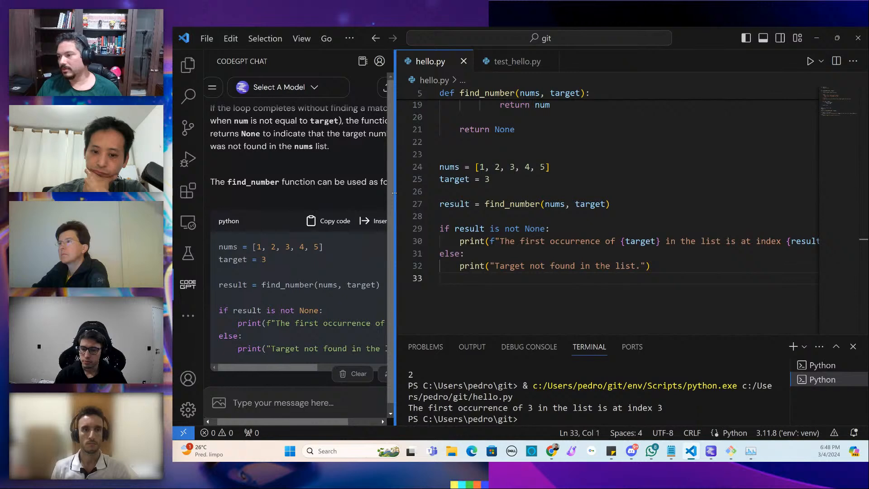
drag(395, 193, 410, 192)
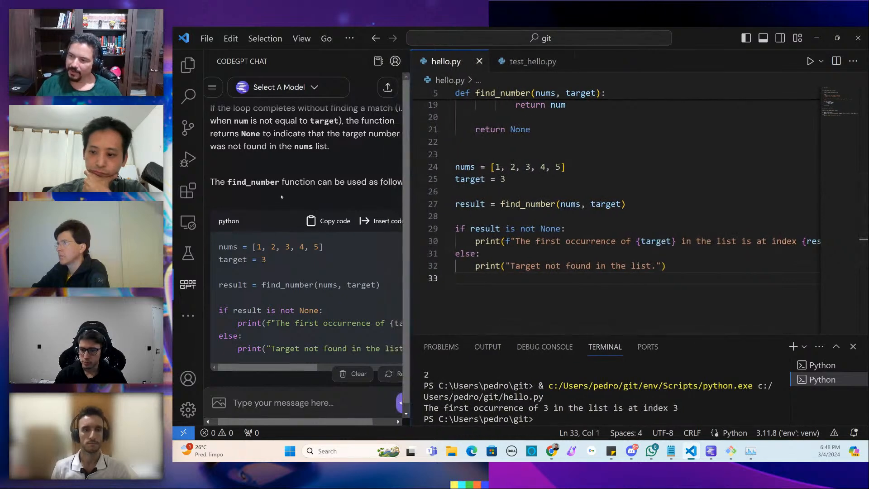
scroll(281, 203, down, 1)
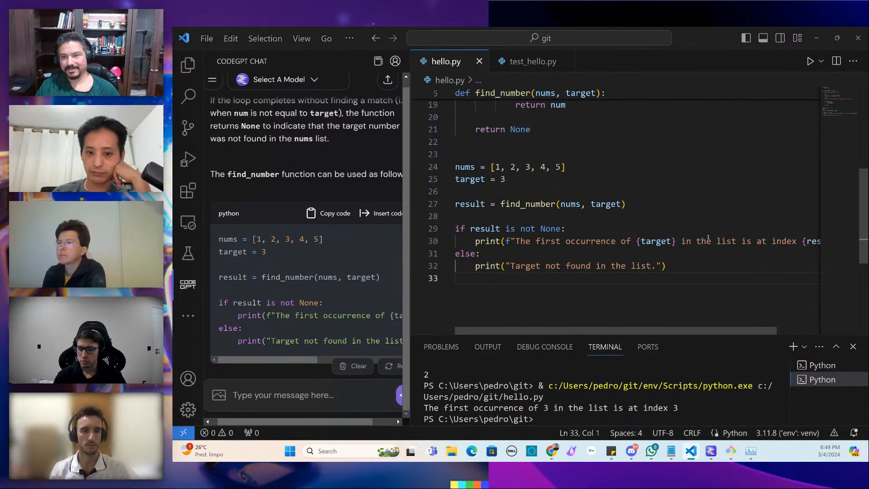
Switch to LM Studio and look back through the server logs at the earlier CodeGPT requests and the latest explanation request
key(alt+Tab)
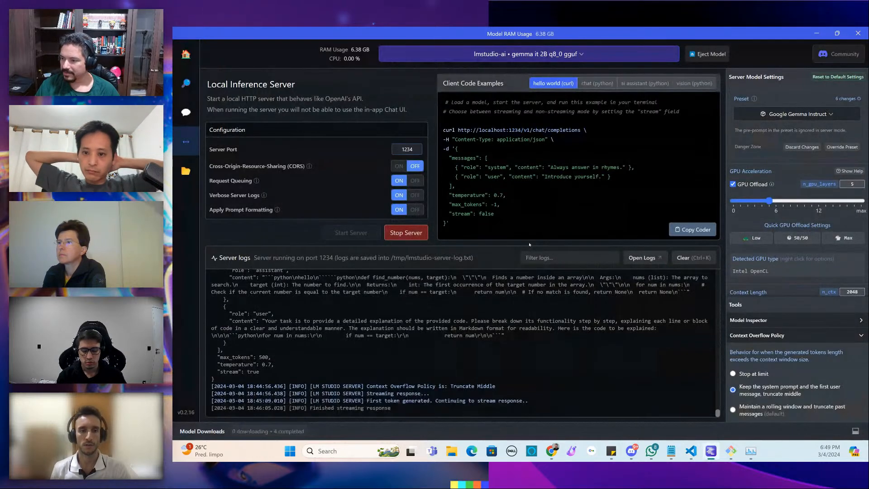
scroll(472, 319, up, 5)
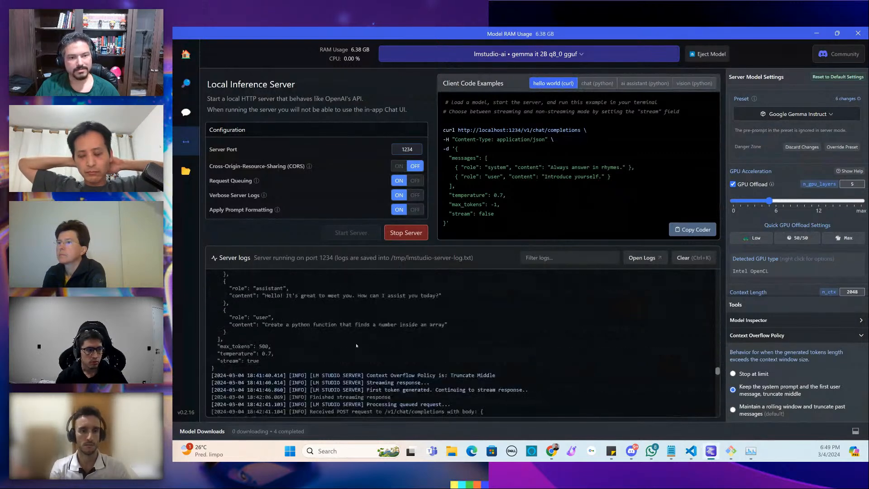
scroll(356, 345, down, 5)
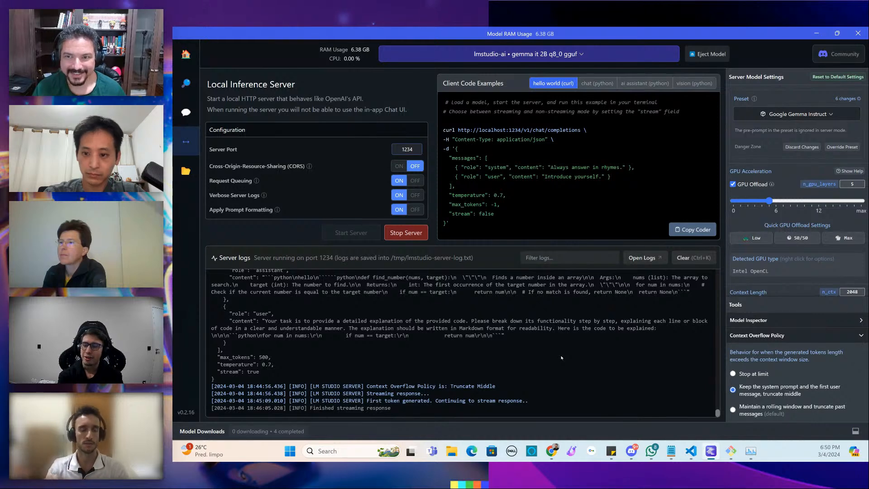
Switch to Chrome and examine the features in the README of the CodeGPT JetBrains extension on GitHub
key(alt+Tab)
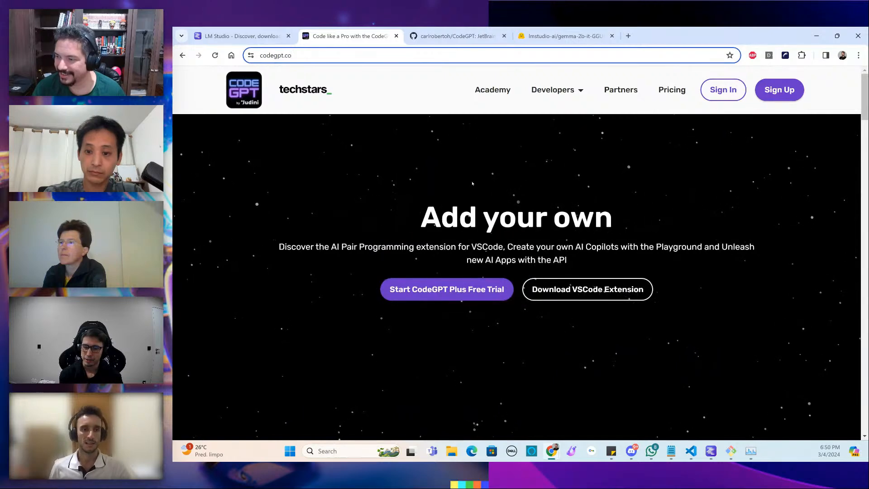
click(460, 38)
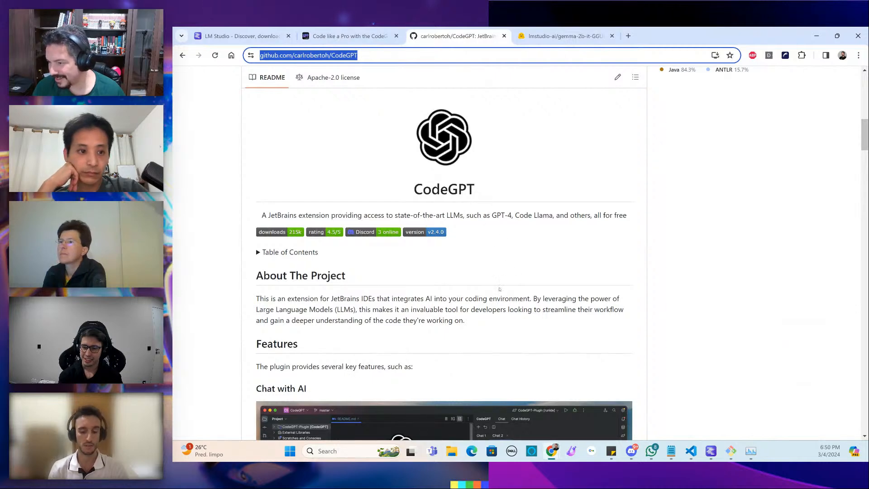
scroll(510, 261, down, 7)
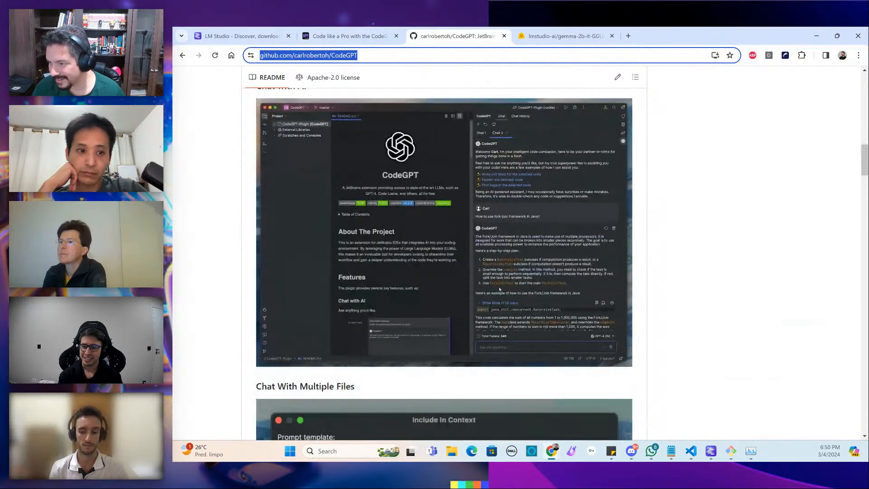
scroll(500, 289, up, 1)
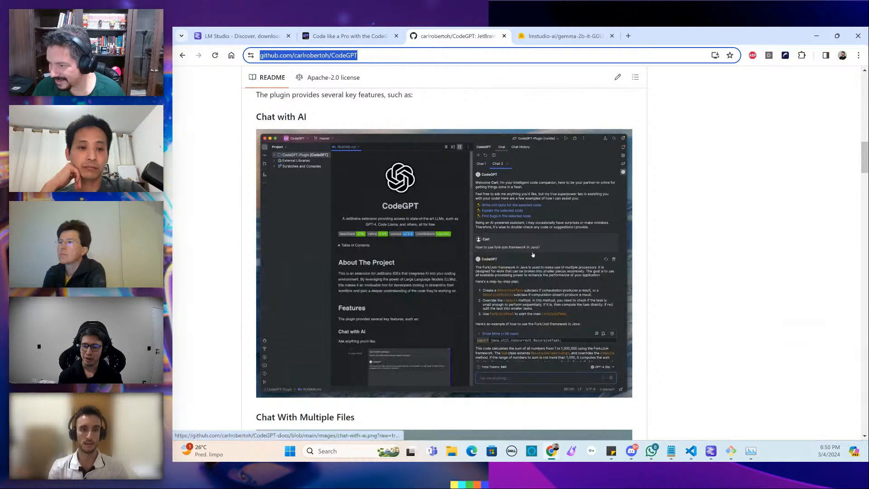
scroll(526, 247, down, 4)
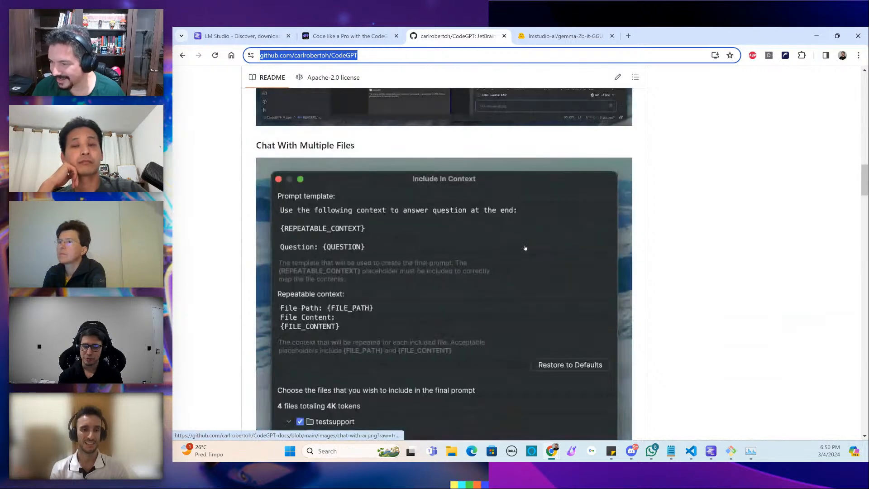
scroll(525, 247, down, 10)
scroll(492, 265, up, 10)
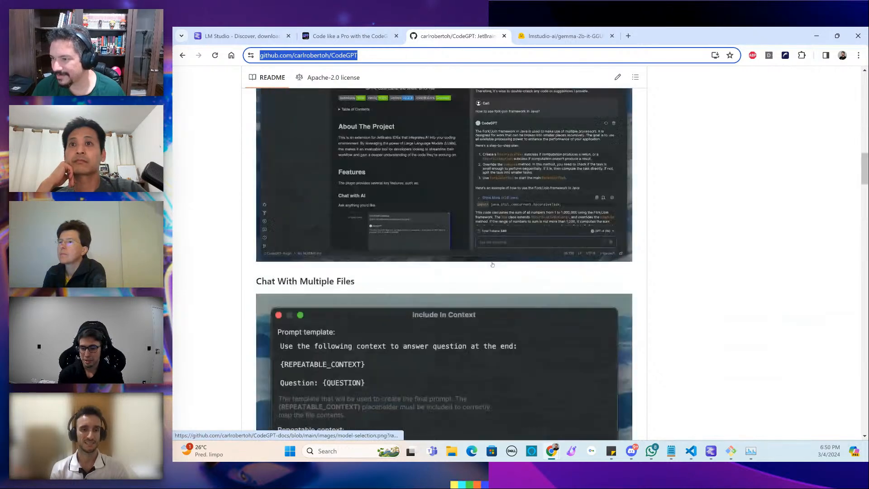
scroll(493, 264, up, 5)
scroll(493, 264, up, 1)
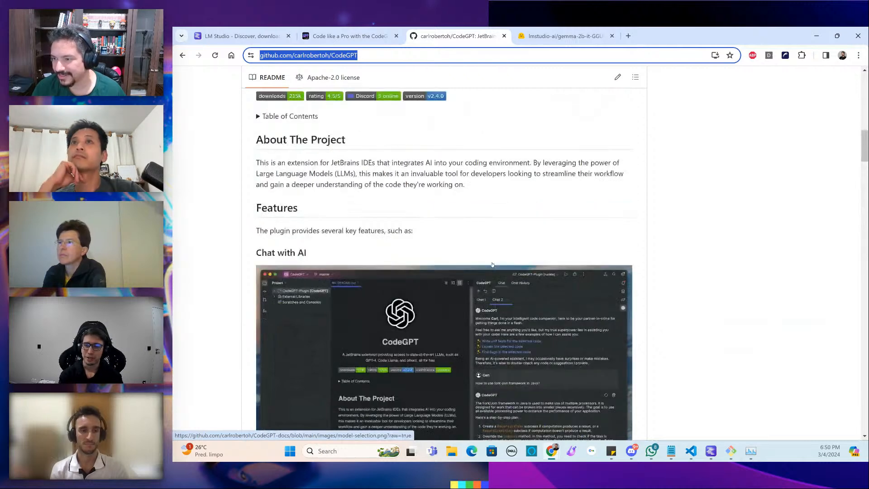
scroll(492, 265, down, 3)
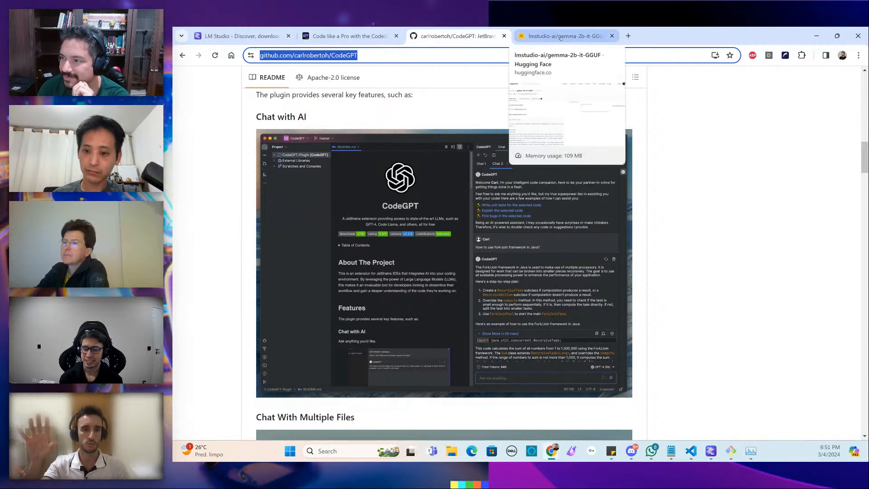
Close the Hugging Face gemma-2b-it-GGUF page and switch to LM Studio's local inference server
click(612, 37)
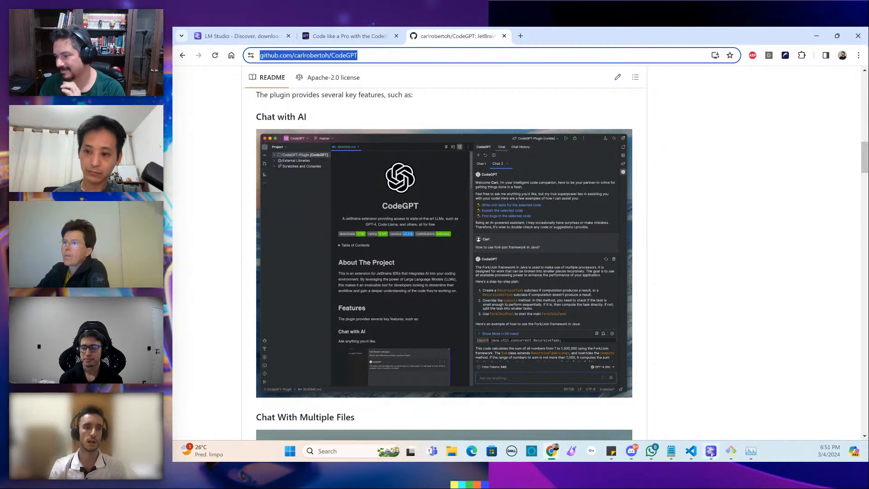
mouse_move(710, 451)
click(674, 395)
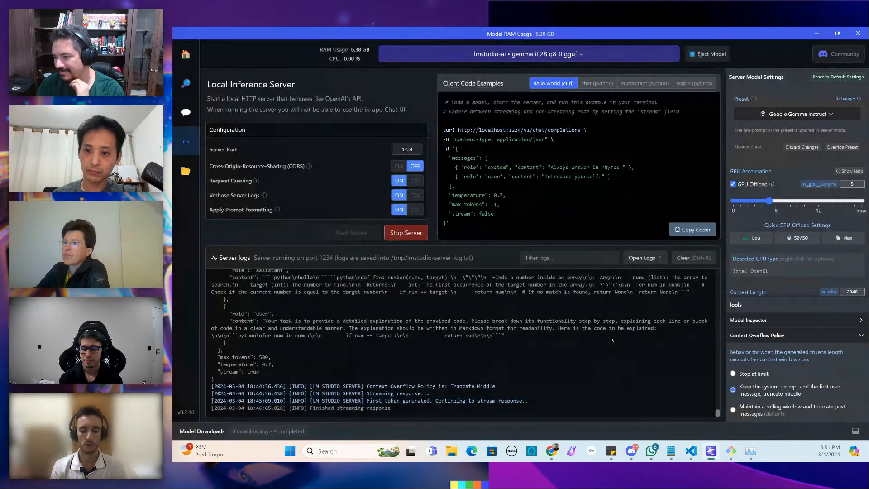
mouse_move(730, 453)
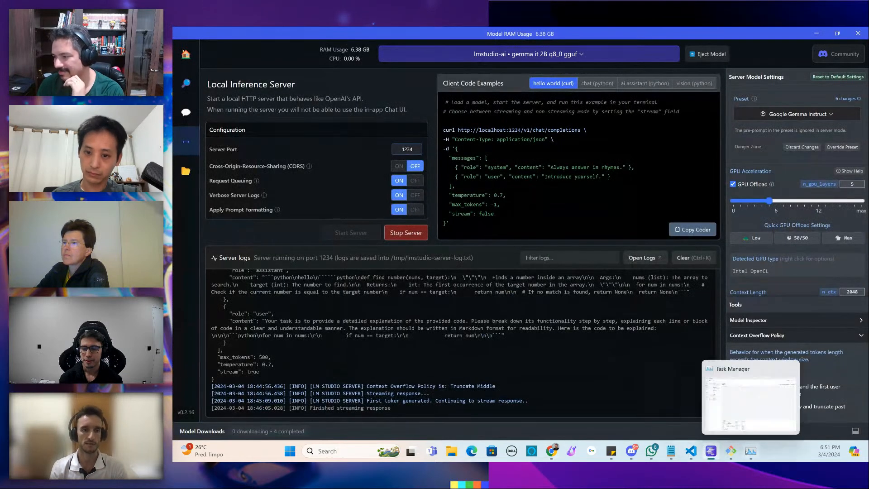
Switch to Chrome and examine the CodeGPT README from its introduction through provider choices, commit messages, other features and Getting Started
mouse_move(699, 456)
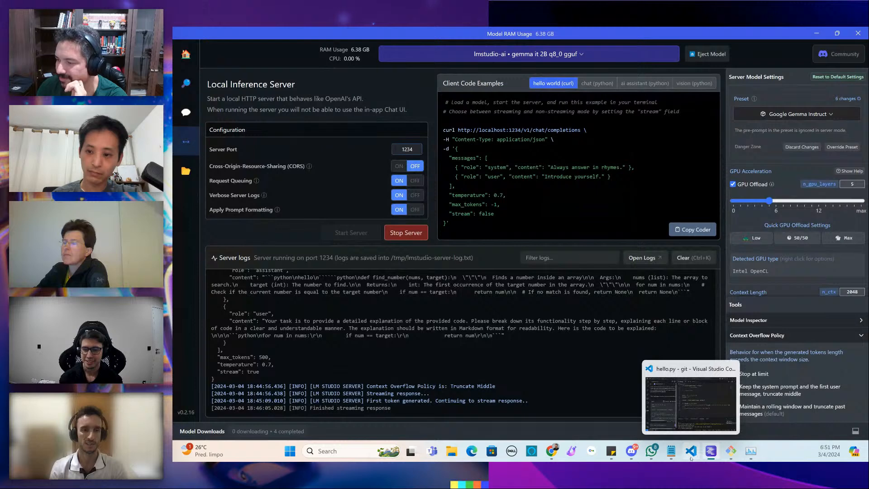
mouse_move(551, 452)
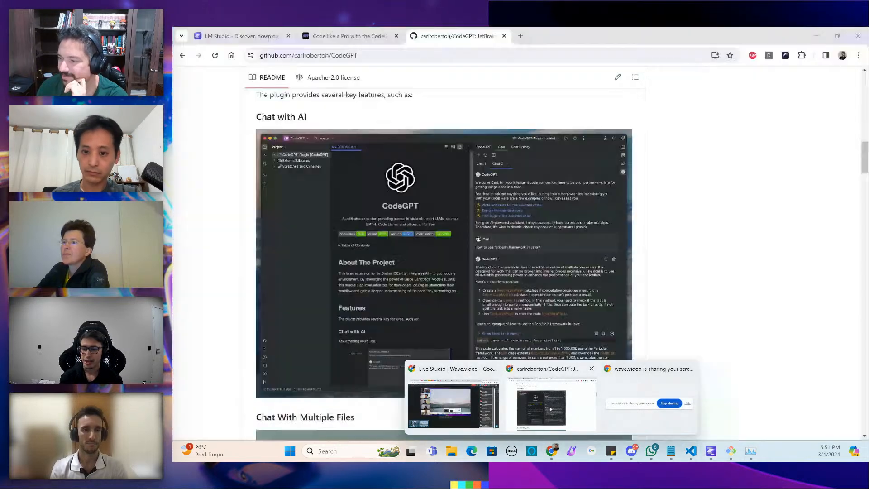
click(551, 409)
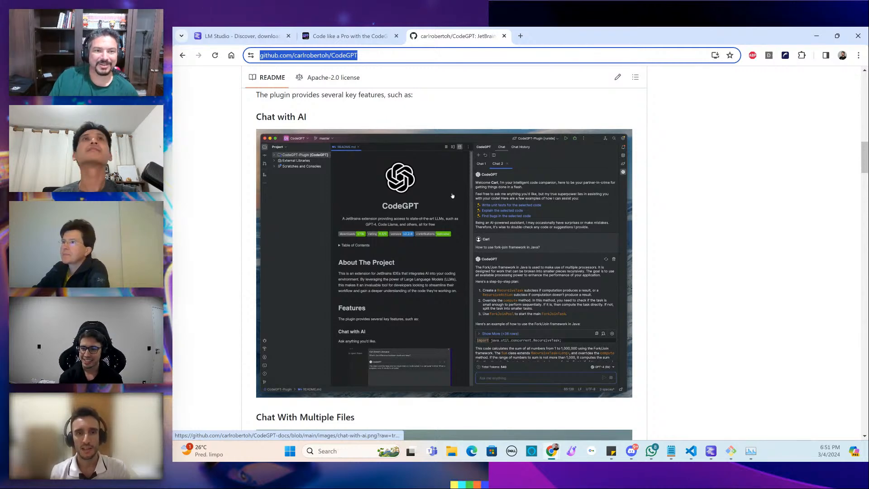
scroll(452, 196, up, 6)
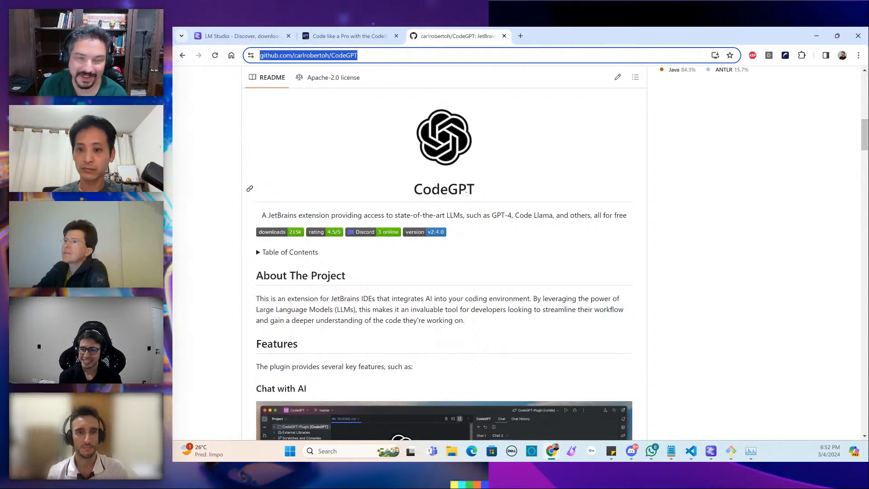
scroll(476, 195, down, 6)
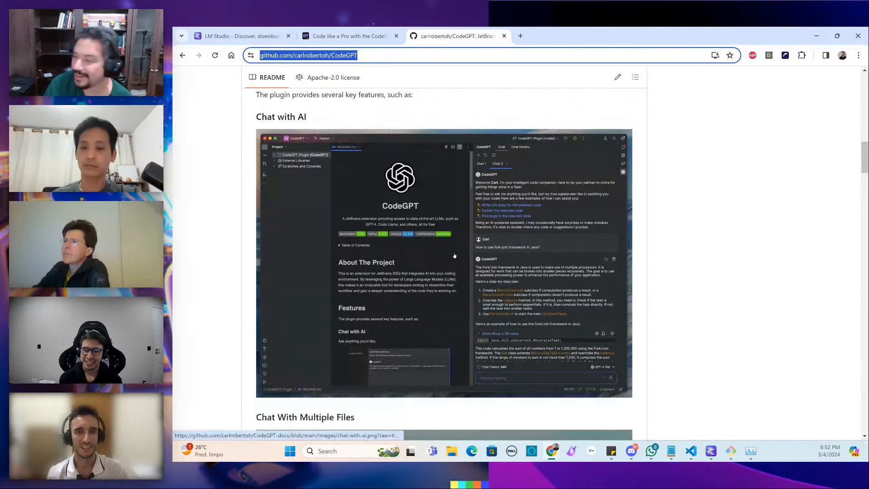
scroll(454, 256, down, 3)
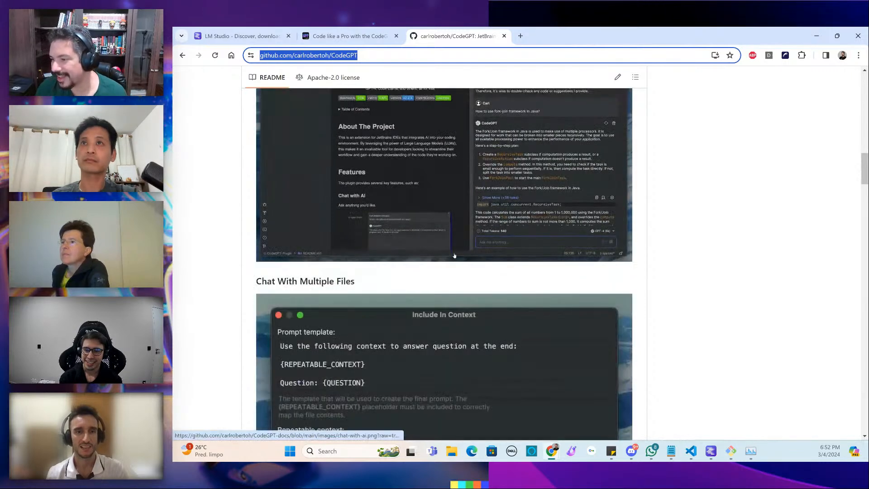
scroll(454, 256, down, 13)
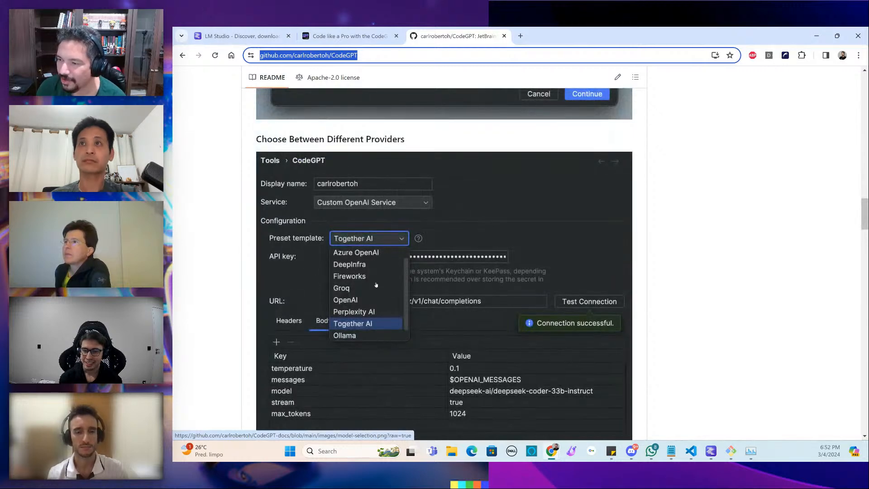
scroll(498, 260, down, 14)
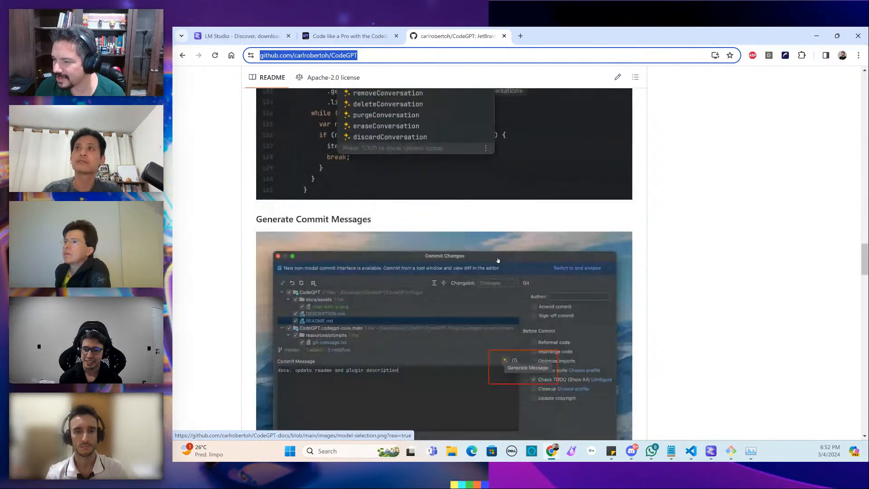
scroll(498, 261, down, 8)
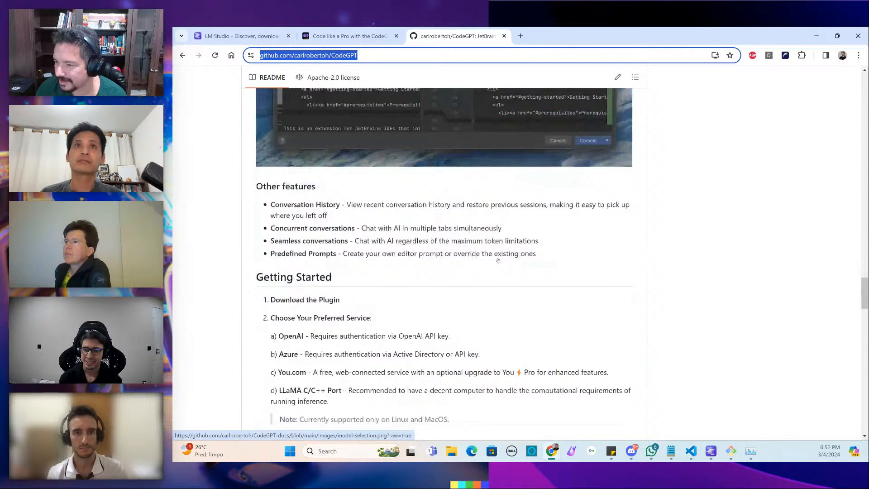
scroll(498, 260, down, 5)
scroll(320, 288, up, 5)
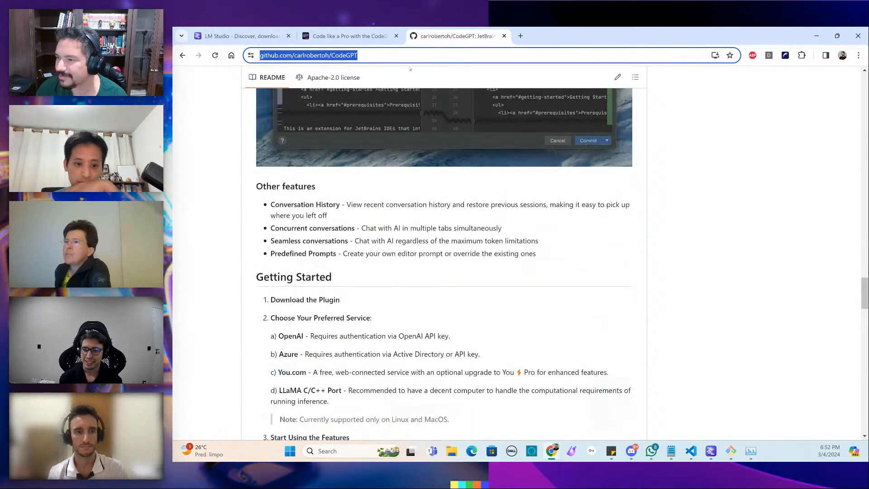
Search Google for "intelij continuum" in a new browser tab
click(521, 35)
text(intel)
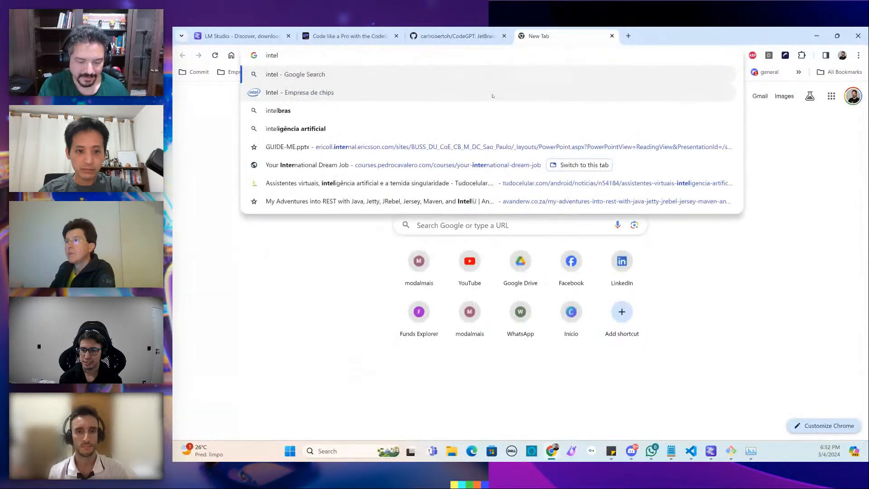
text(ij cont)
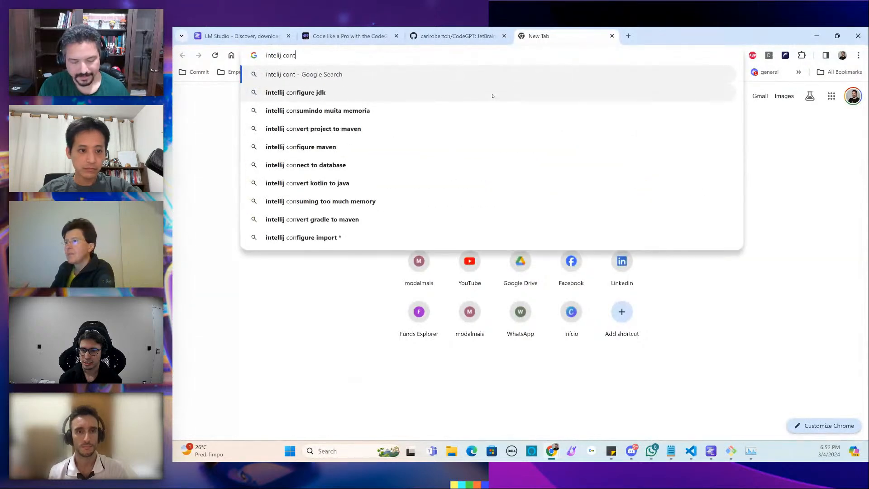
text(inu)
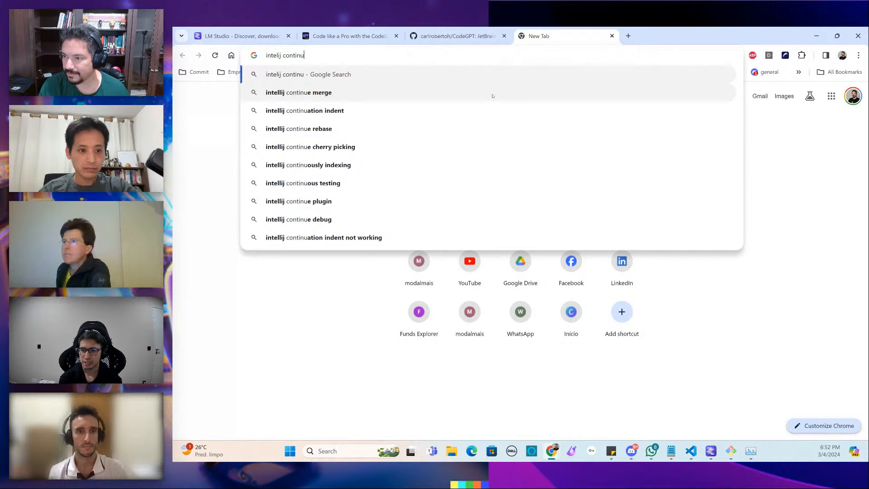
text(um)
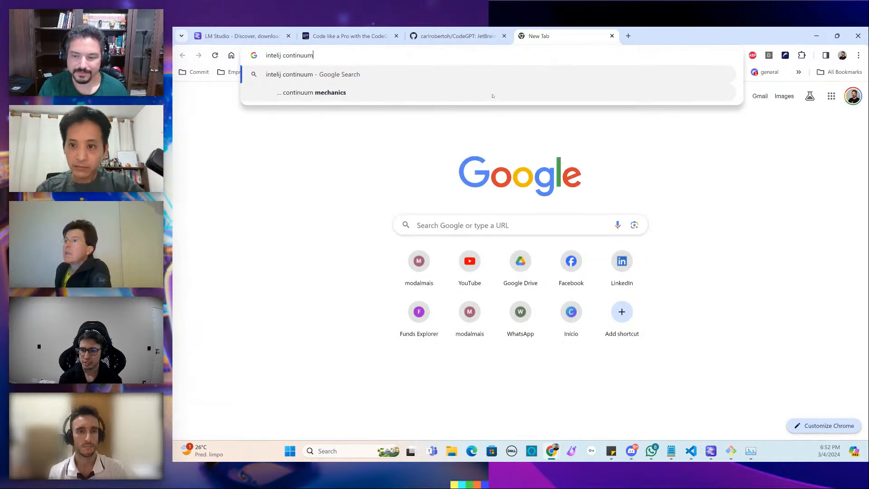
key(Return)
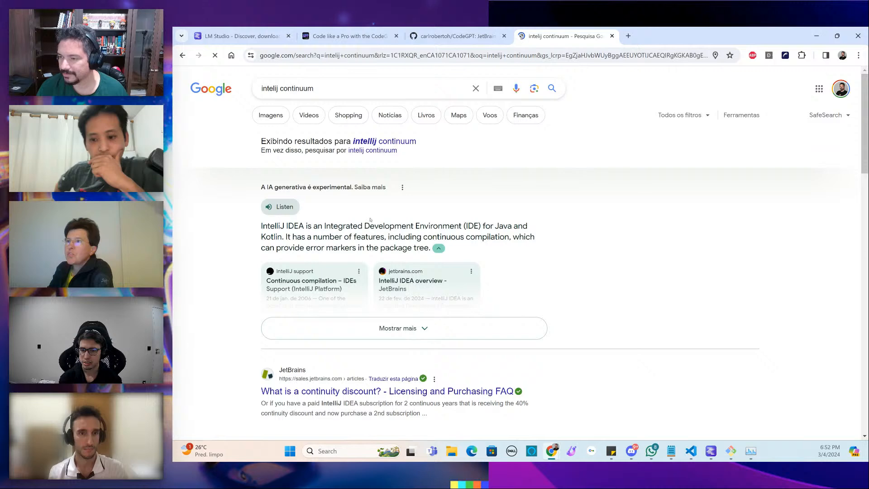
Revise the Google query to "intelij continuedev" and run the search again
click(356, 88)
key(BackSpace)
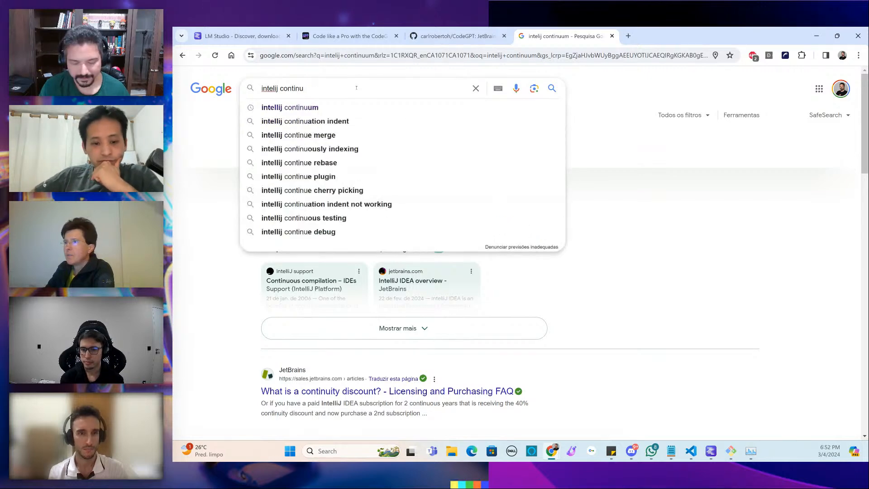
text(edev)
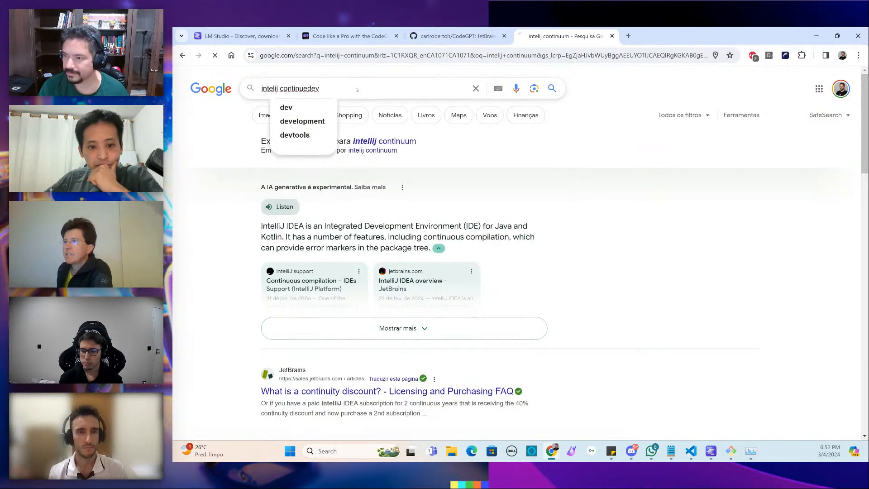
key(Return)
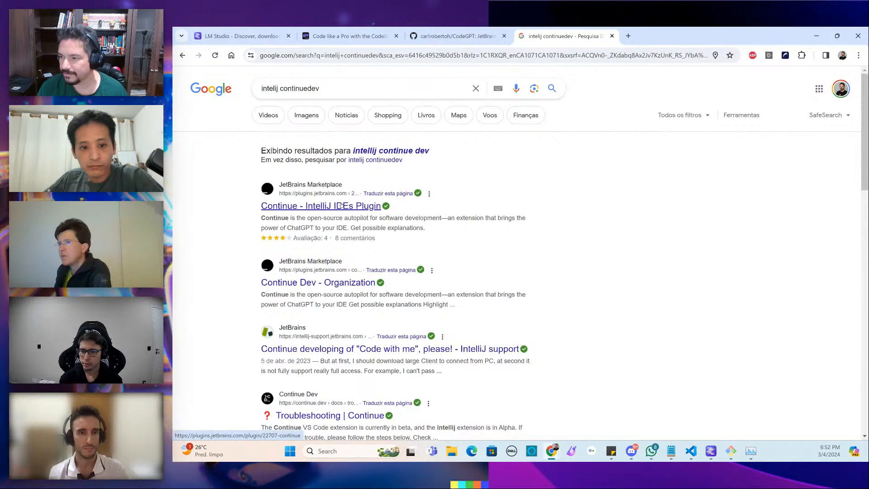
Open the Continue Dev organization page on JetBrains Marketplace, accept all cookies and look over its plugin listing
click(308, 284)
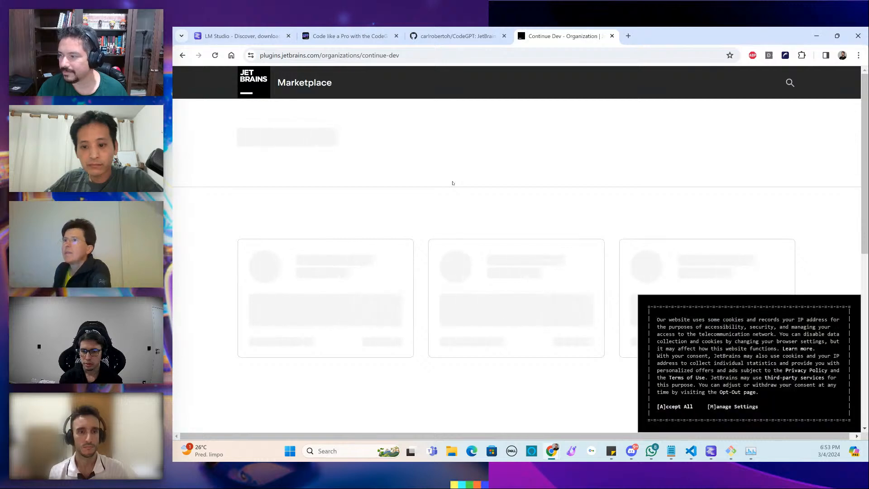
click(680, 409)
scroll(485, 236, down, 3)
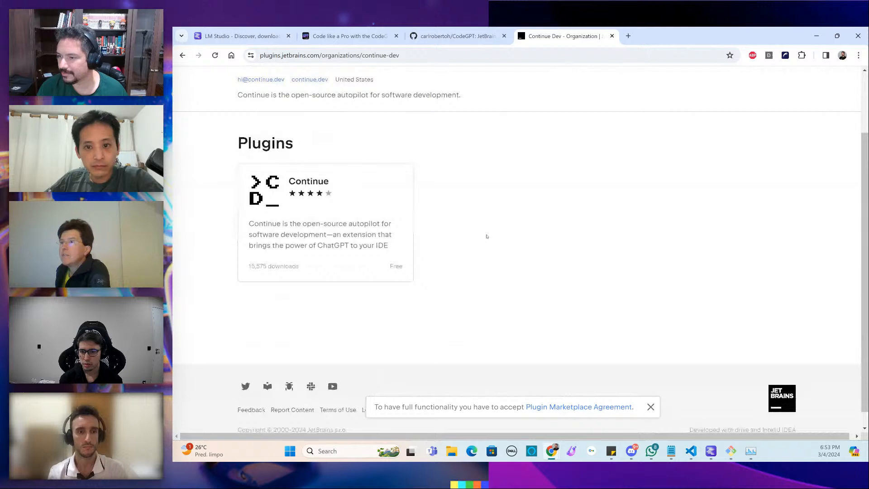
scroll(491, 249, up, 5)
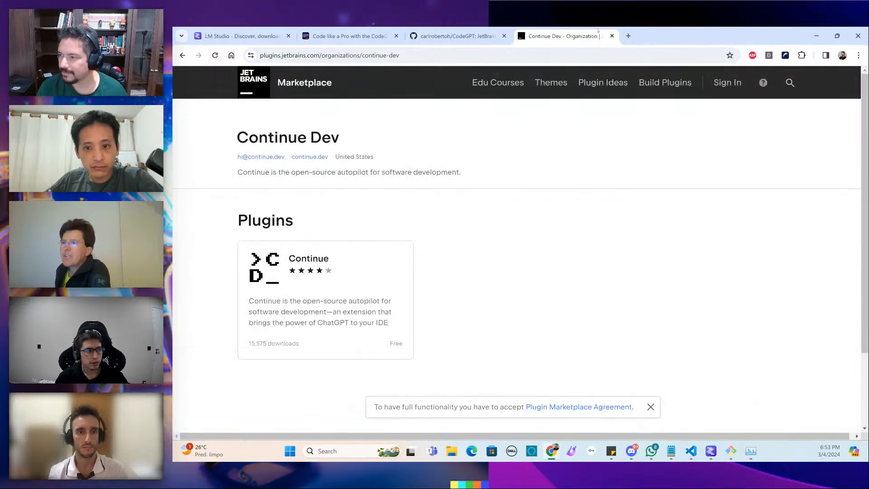
Close the Continue Dev and CodeGPT GitHub pages and switch to LM Studio
click(612, 35)
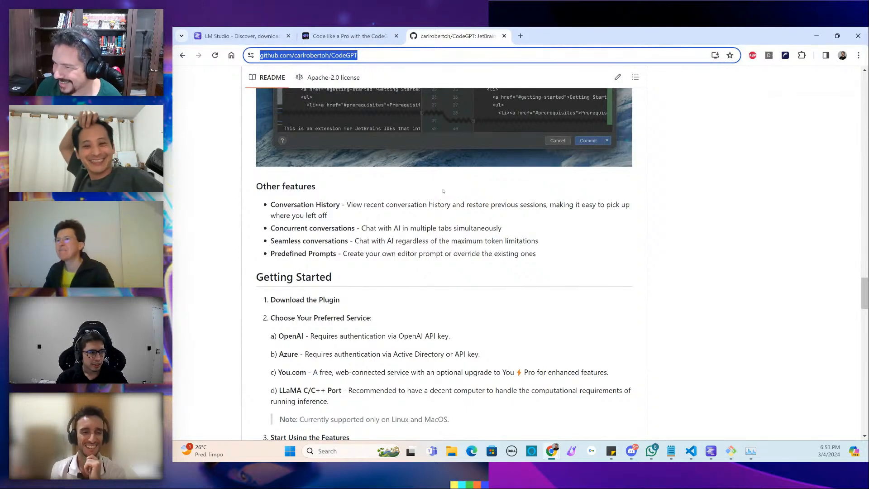
click(503, 36)
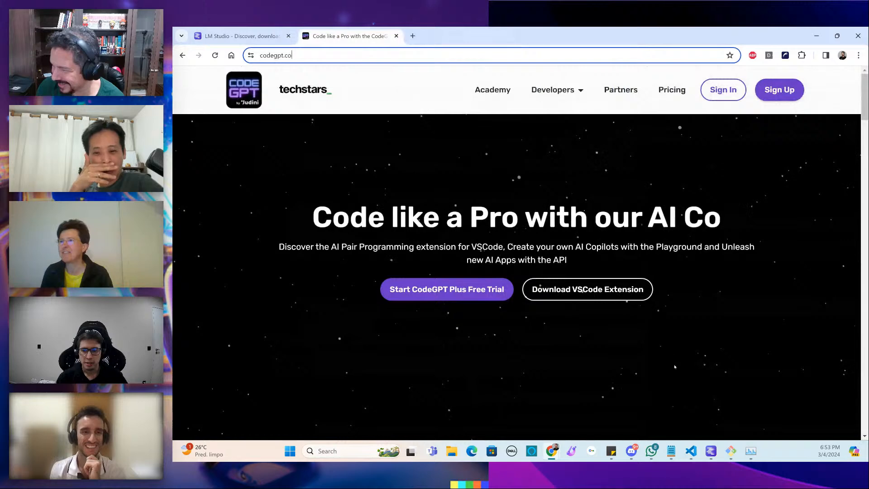
click(711, 453)
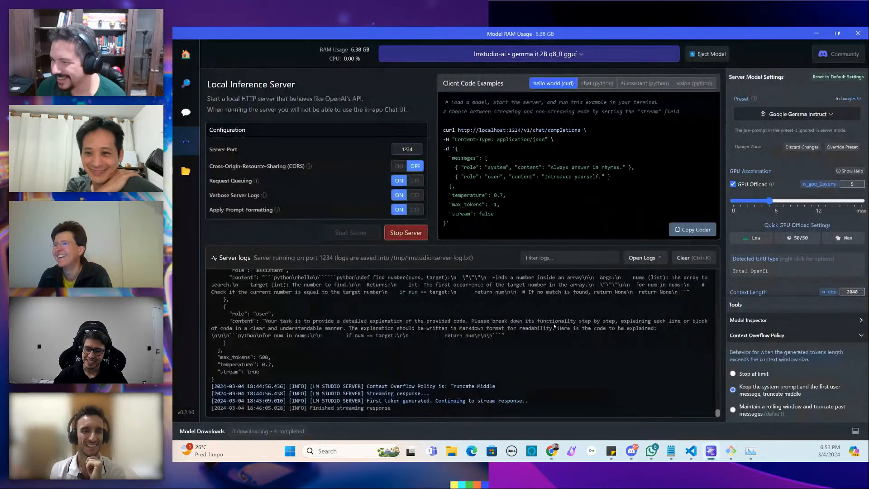
Stop the local inference server and eject the loaded Gemma 2B model, ending on the LM Studio home page
click(410, 234)
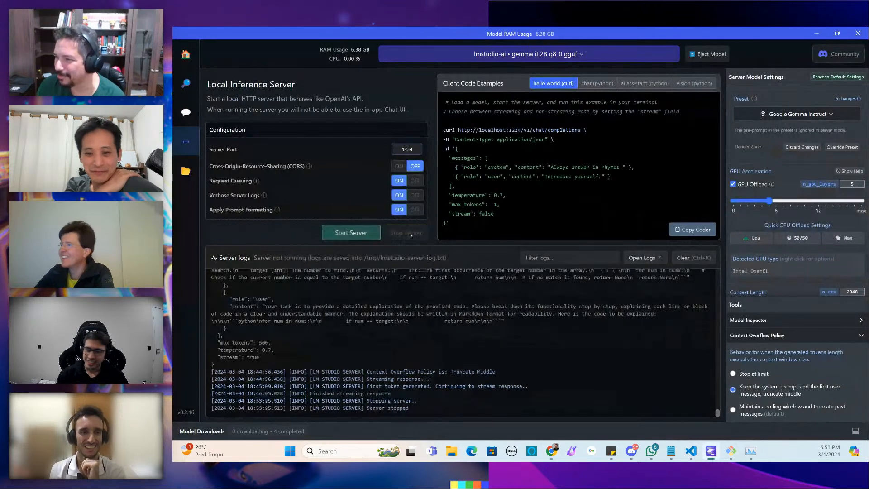
click(709, 53)
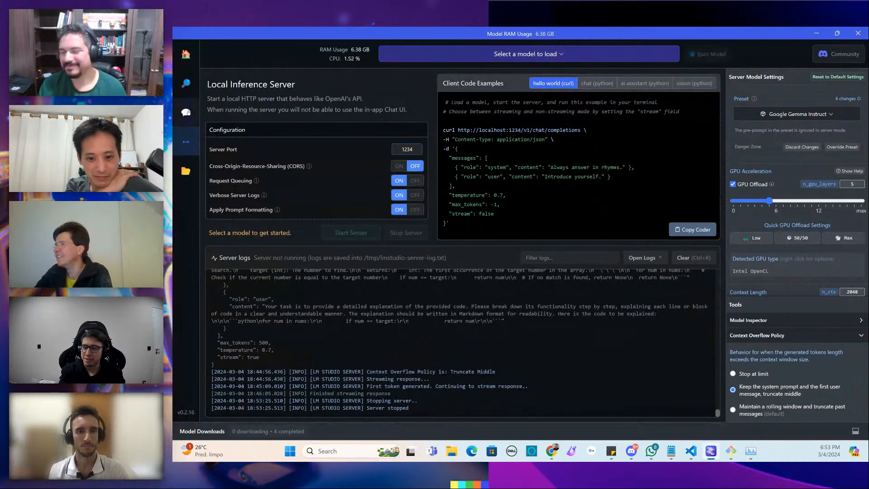
click(186, 54)
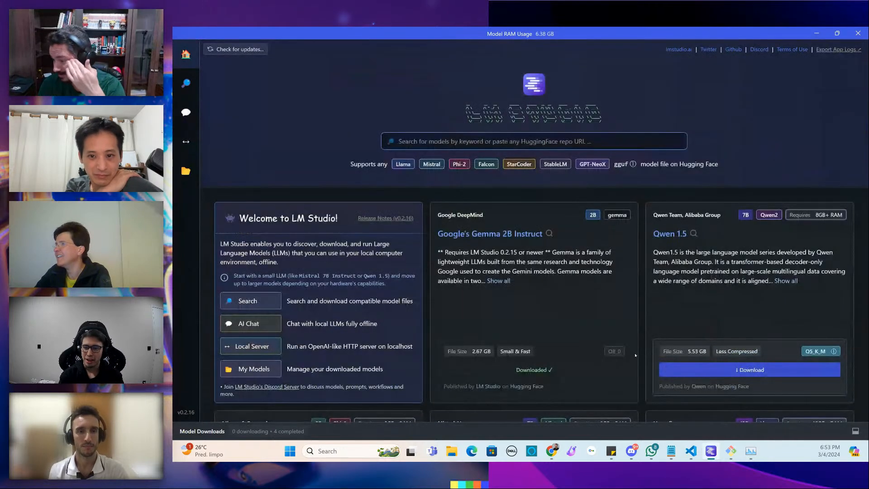
Switch to VS Code and narrow the CodeGPT chat so the code in hello.py has more room
mouse_move(700, 451)
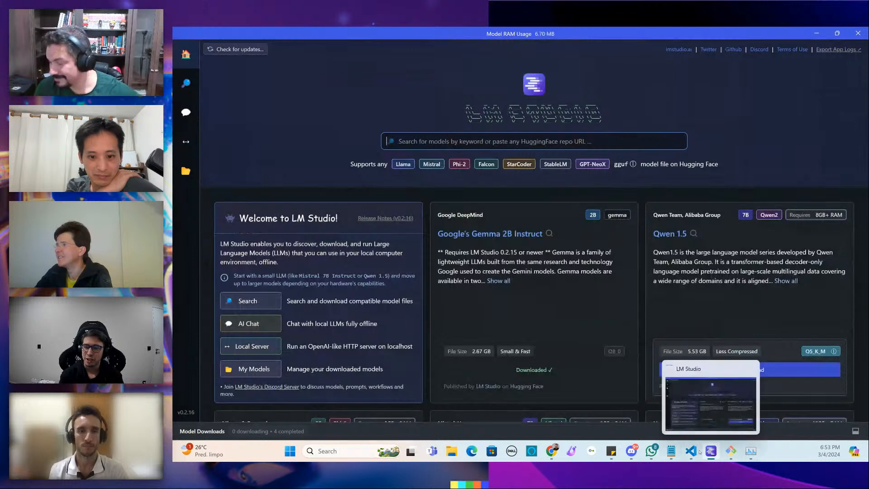
click(691, 451)
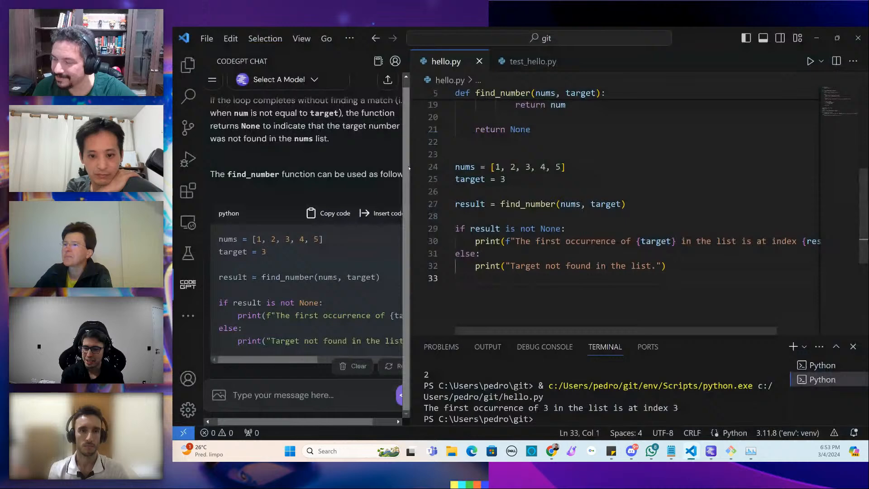
drag(409, 168, 355, 168)
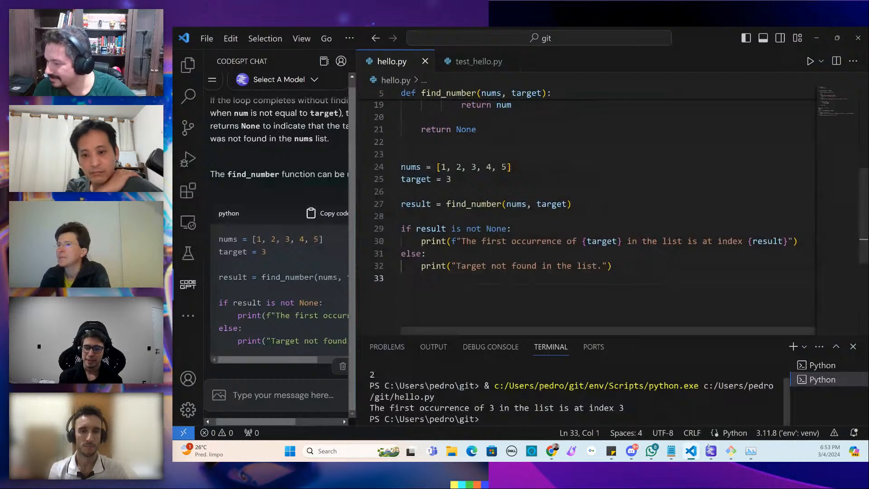
Minimize the LM Studio and VS Code windows to return to the codegpt.co page in Chrome
key(alt+Tab)
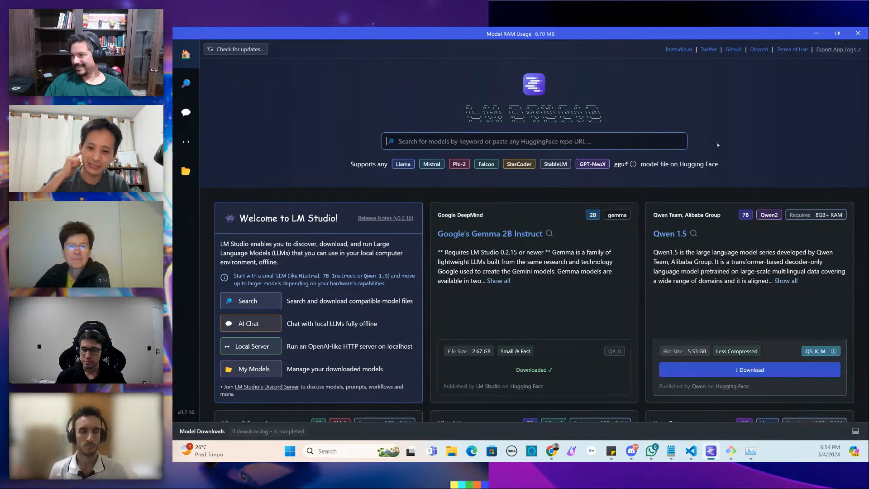
click(817, 33)
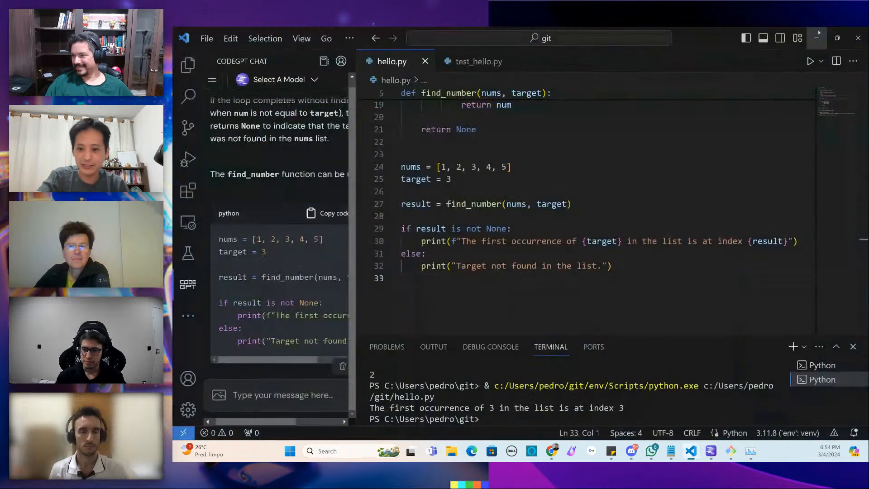
click(814, 44)
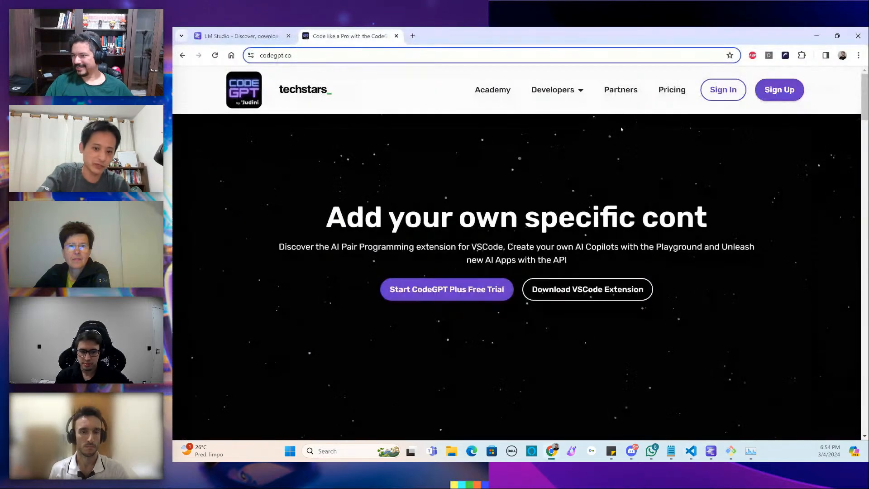